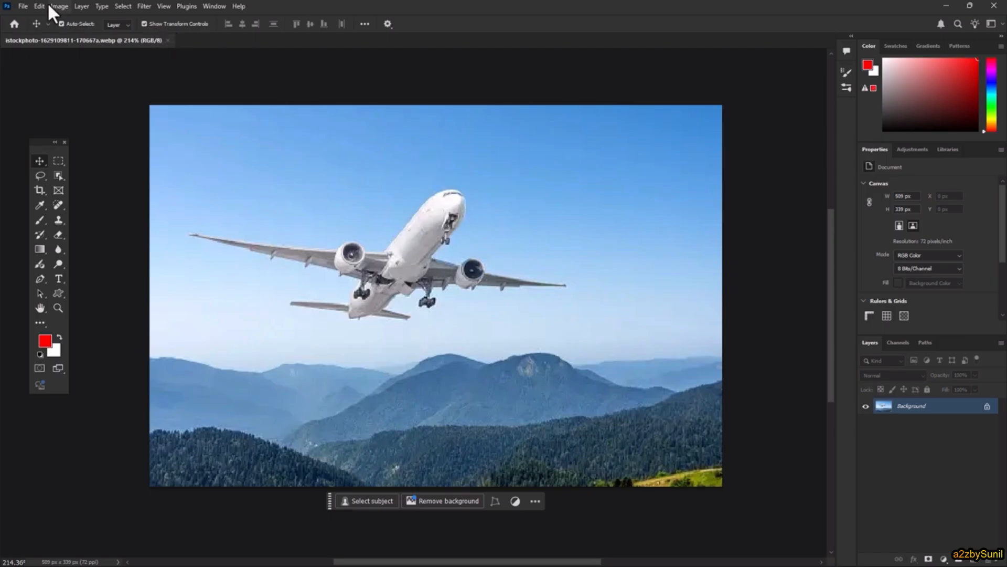
# Start a new document and review the blank presets for Photo, Print, Art & Illustration, Web and Mobile.
pyautogui.click(22, 5)
pyautogui.moveTo(85, 169)
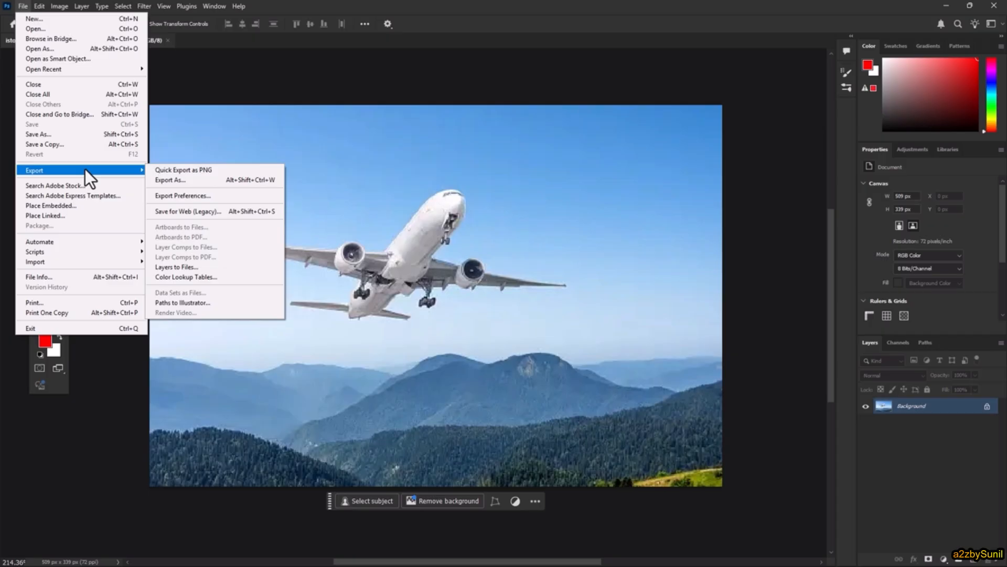
pyautogui.click(42, 22)
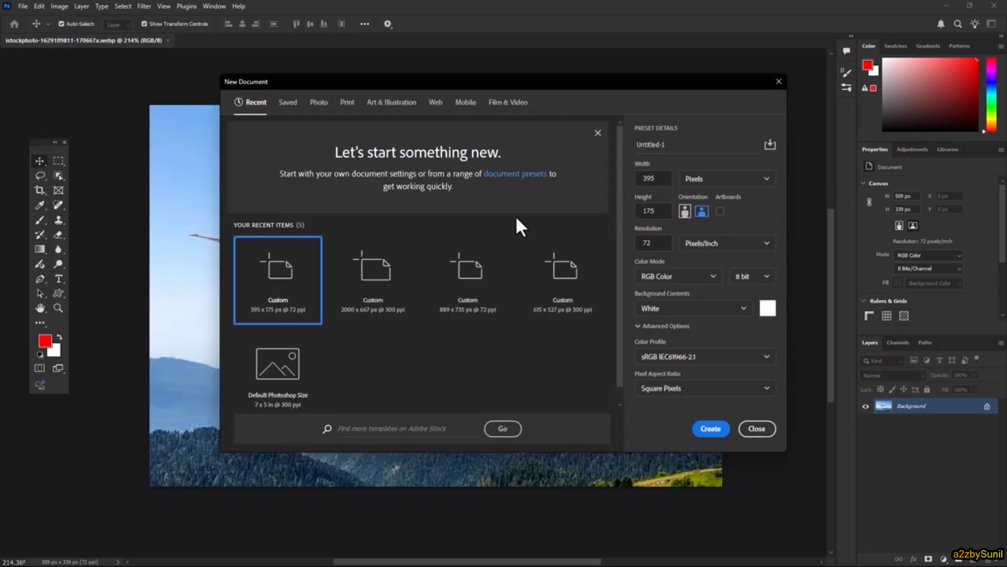
pyautogui.click(326, 105)
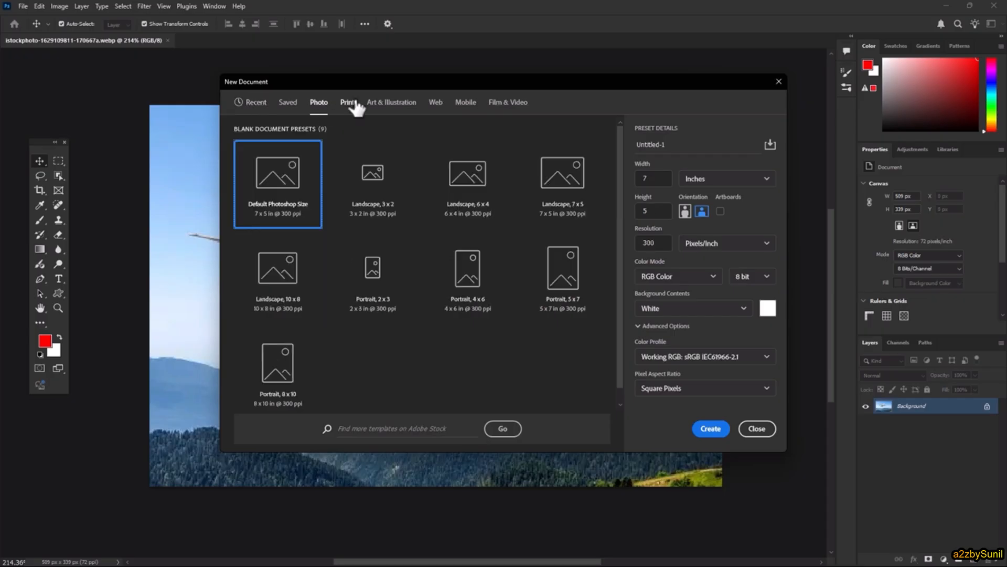
pyautogui.click(349, 102)
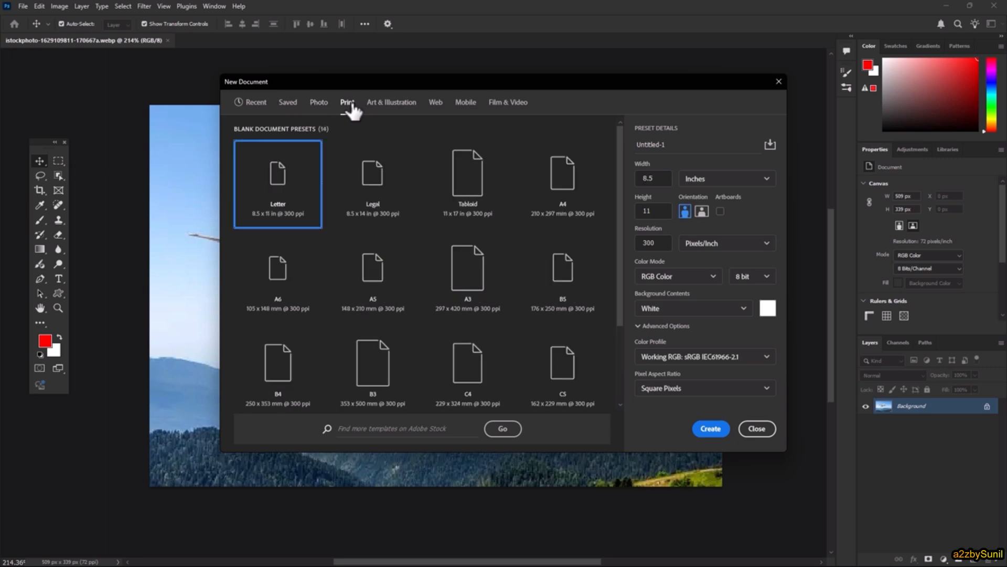
pyautogui.click(388, 107)
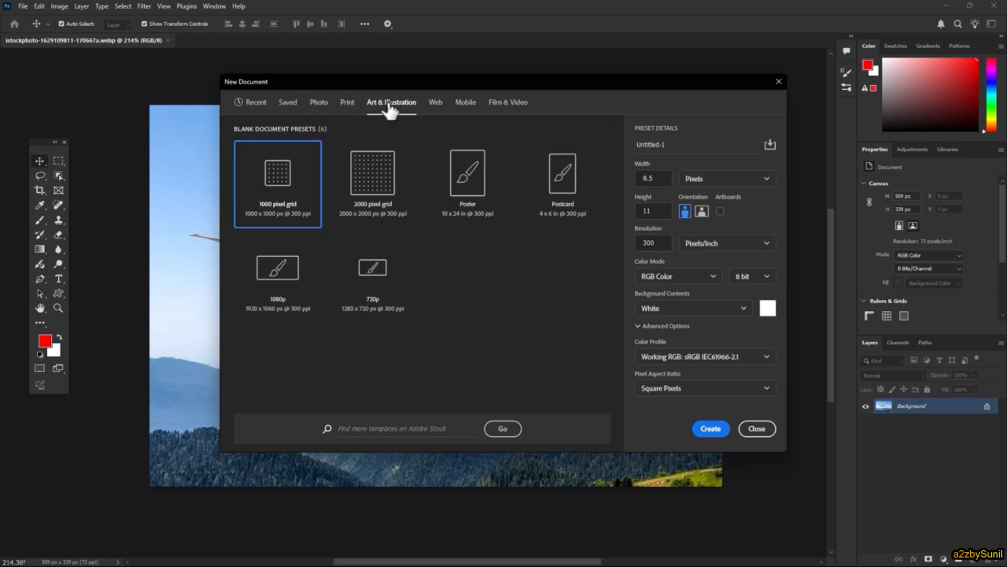
pyautogui.click(439, 109)
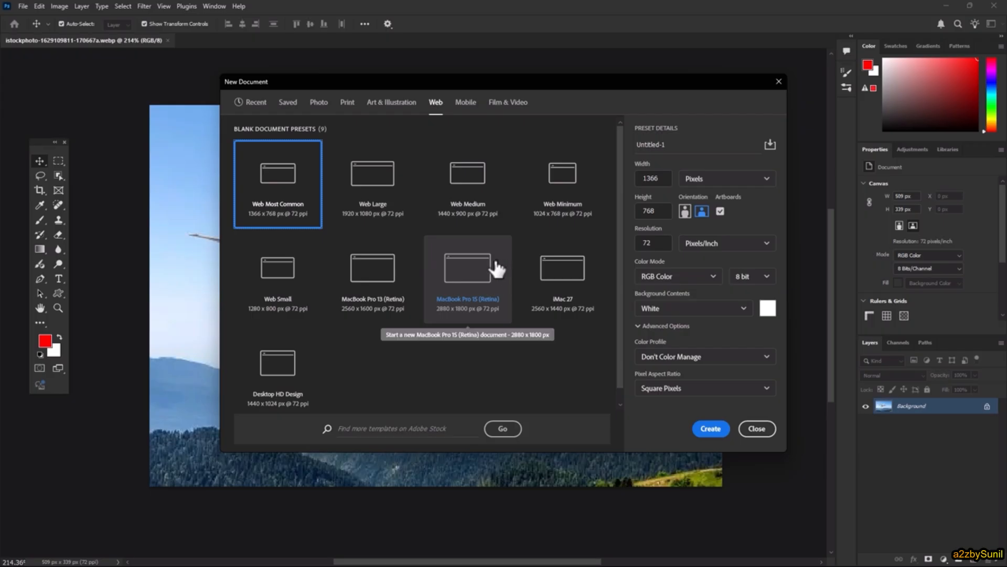
pyautogui.click(467, 103)
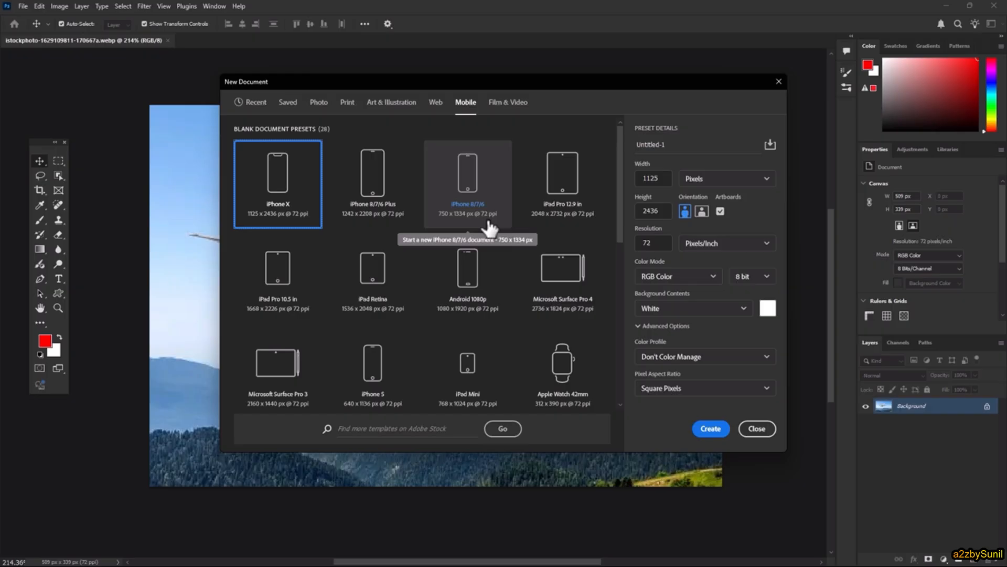
pyautogui.scroll(-5, 488, 227)
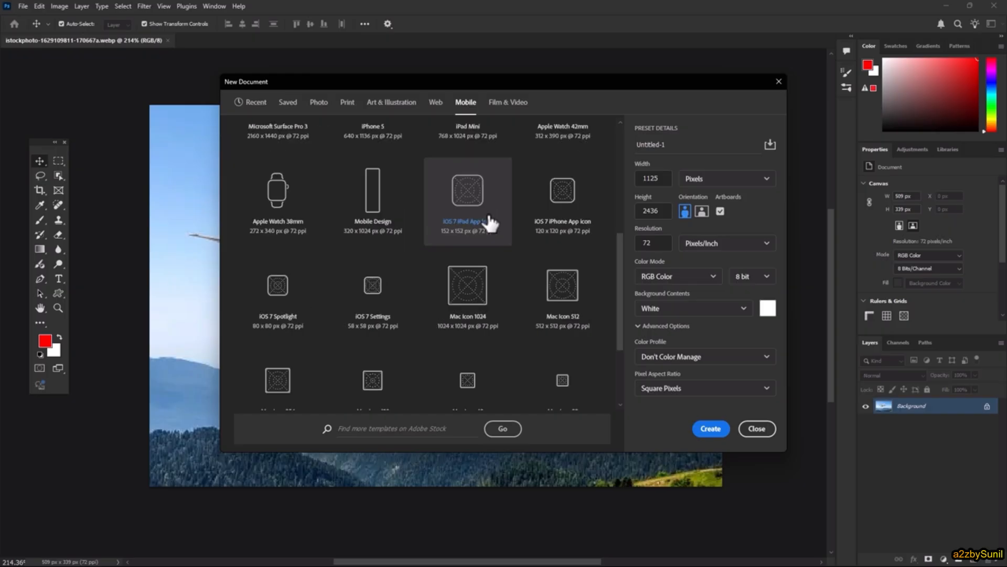
# Create a new document from the HDV/HDTV 720p Film & Video preset, 1280 x 720 px at 72 ppi.
pyautogui.click(513, 103)
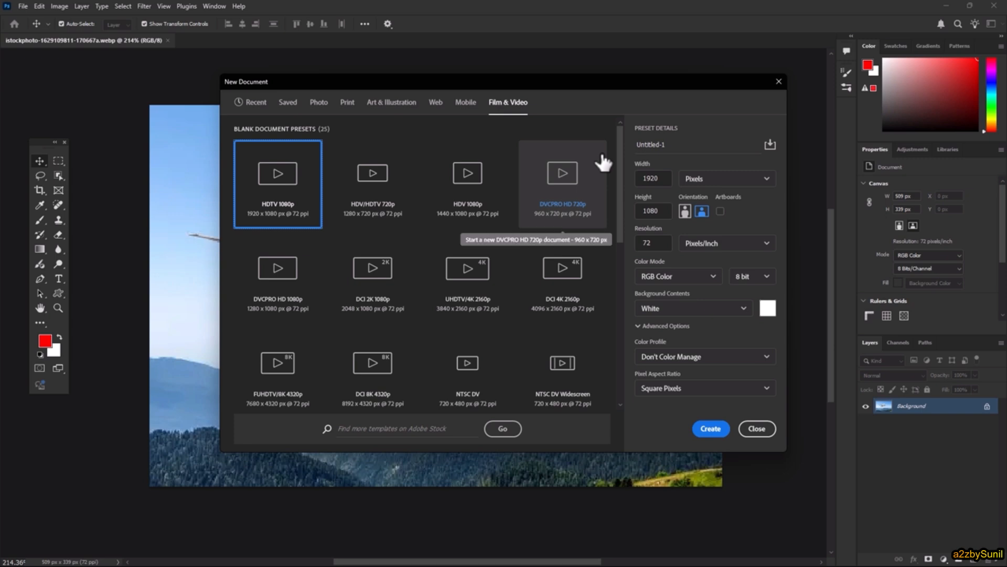
pyautogui.scroll(-1, 474, 248)
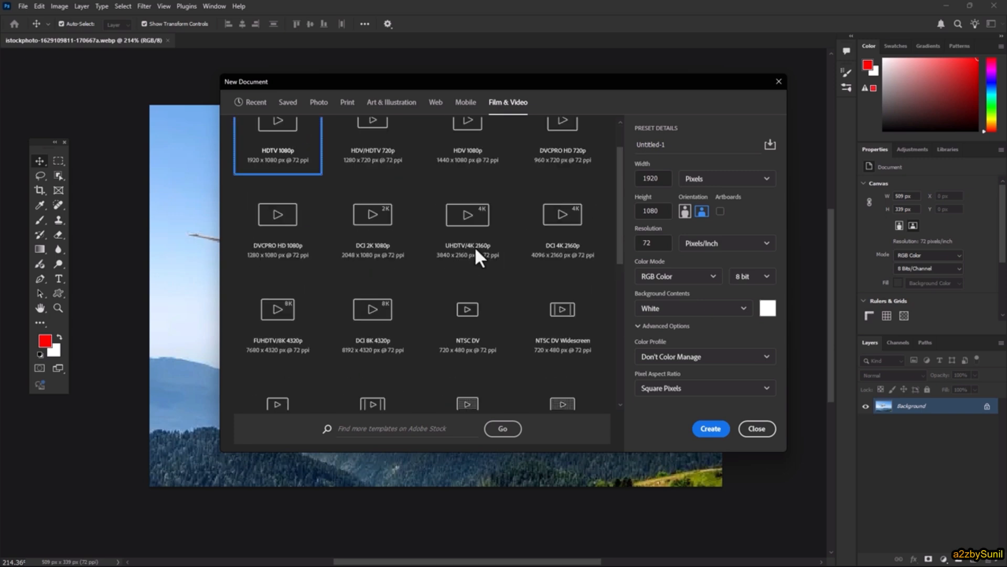
pyautogui.scroll(1, 474, 248)
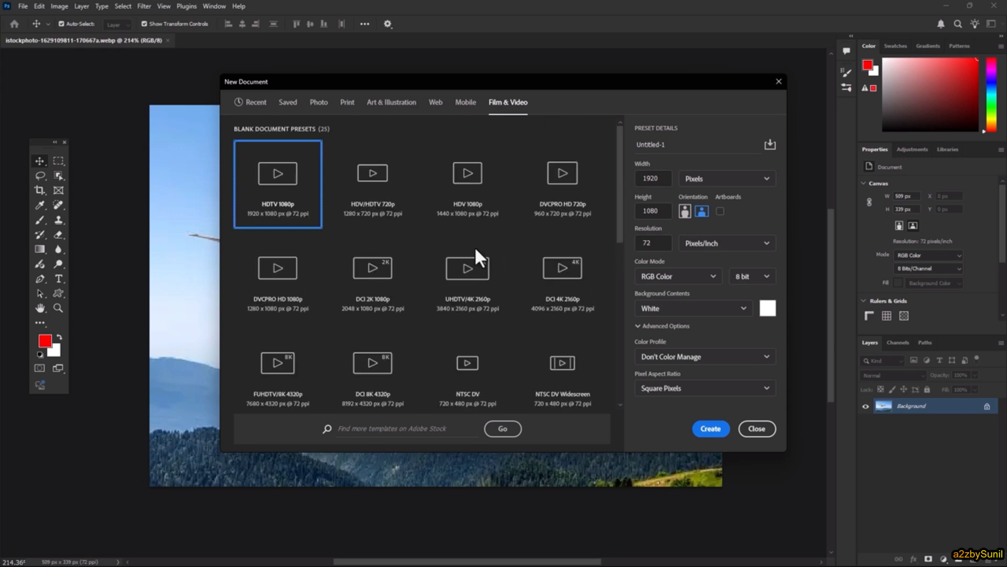
pyautogui.click(377, 189)
pyautogui.click(711, 429)
pyautogui.click(23, 6)
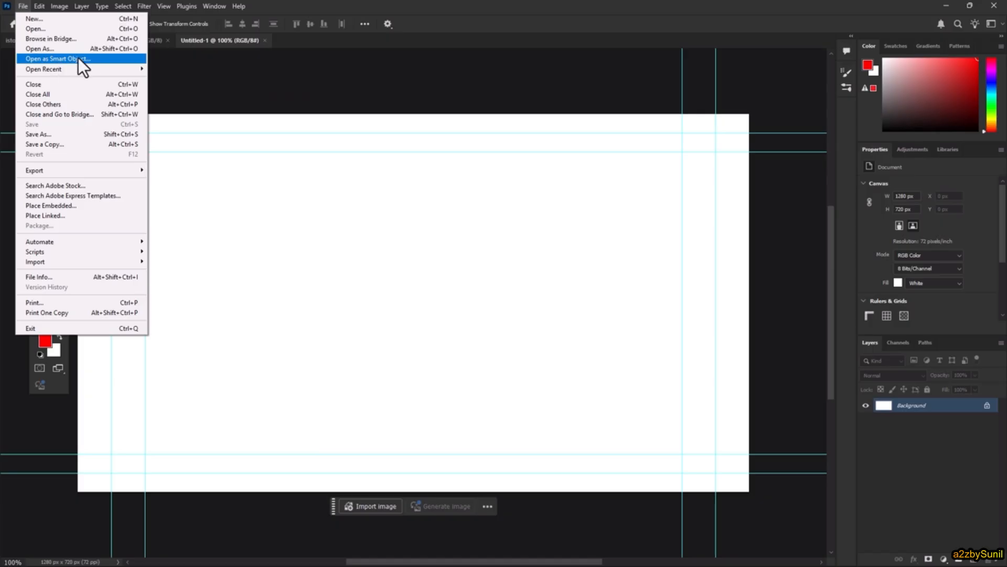
pyautogui.moveTo(58, 71)
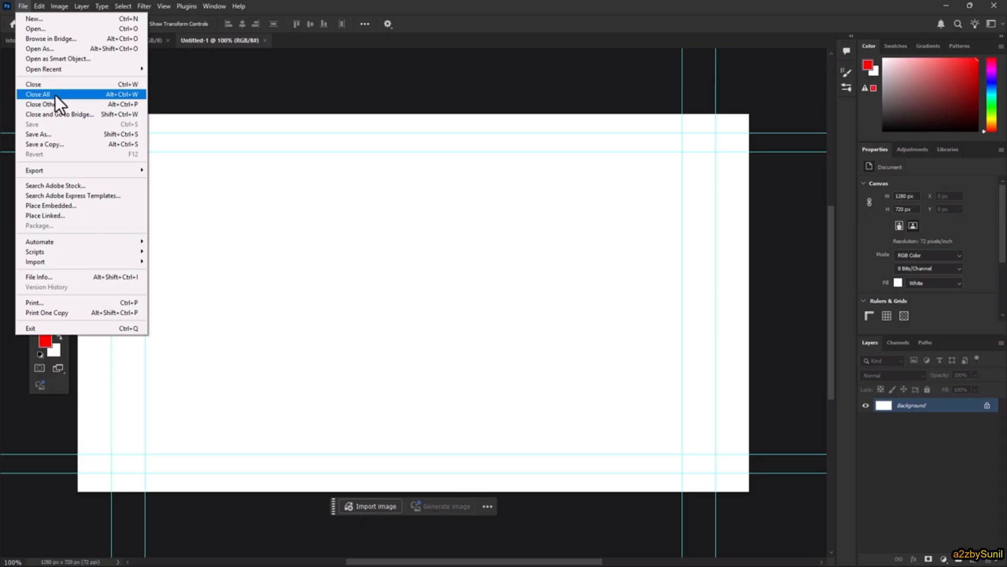
pyautogui.click(547, 2)
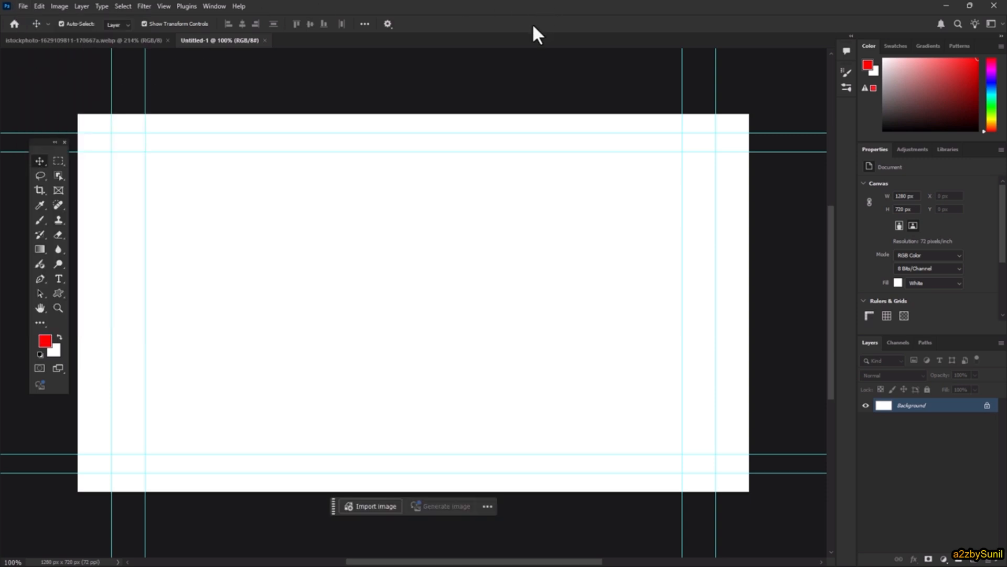
# Open the four adjacent images from 257015 through 22491413 in the Pics folder together.
pyautogui.hotkey('ctrl', 'o')
pyautogui.click(455, 200)
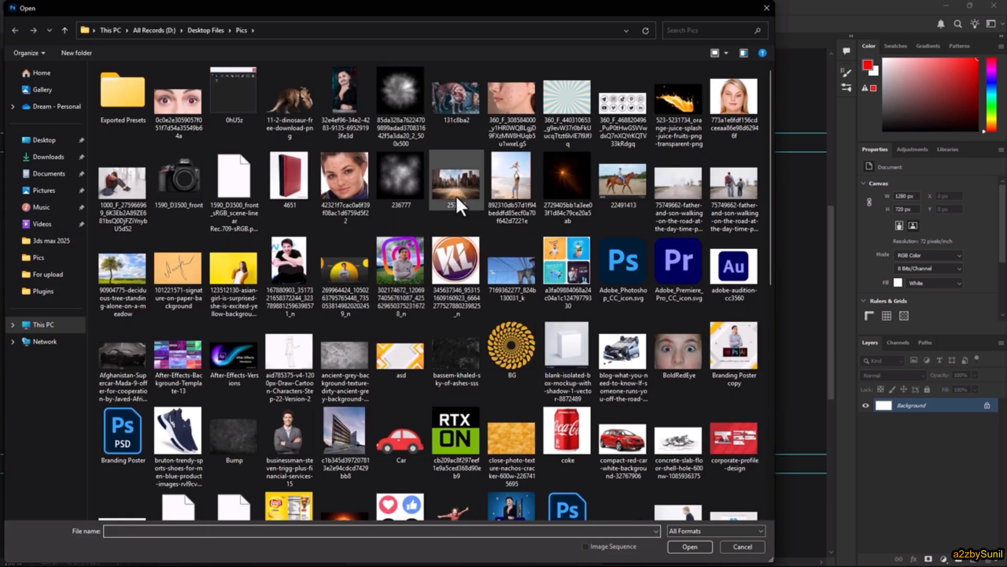
pyautogui.keyDown('shift'); pyautogui.click(631, 174); pyautogui.keyUp('shift')
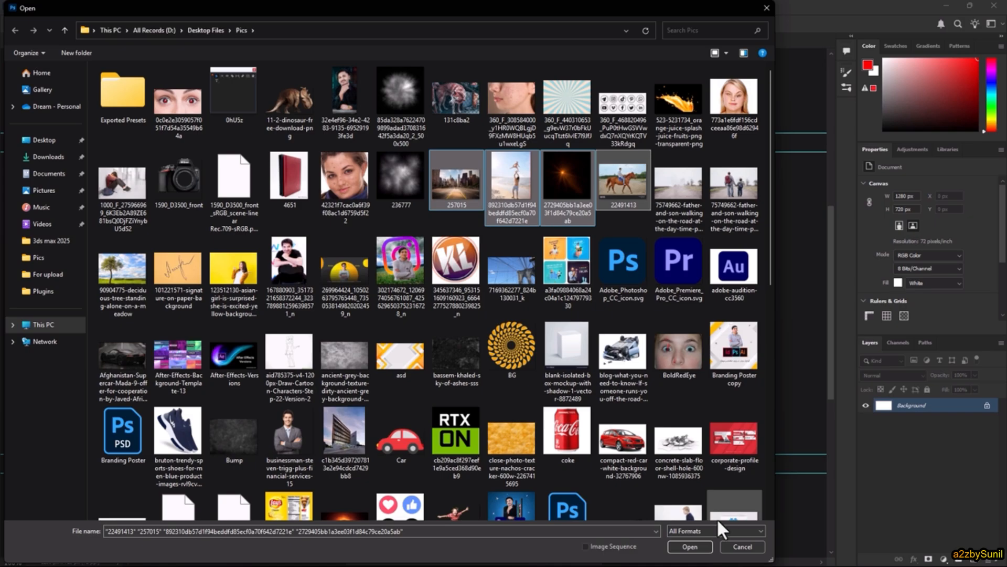
pyautogui.click(690, 547)
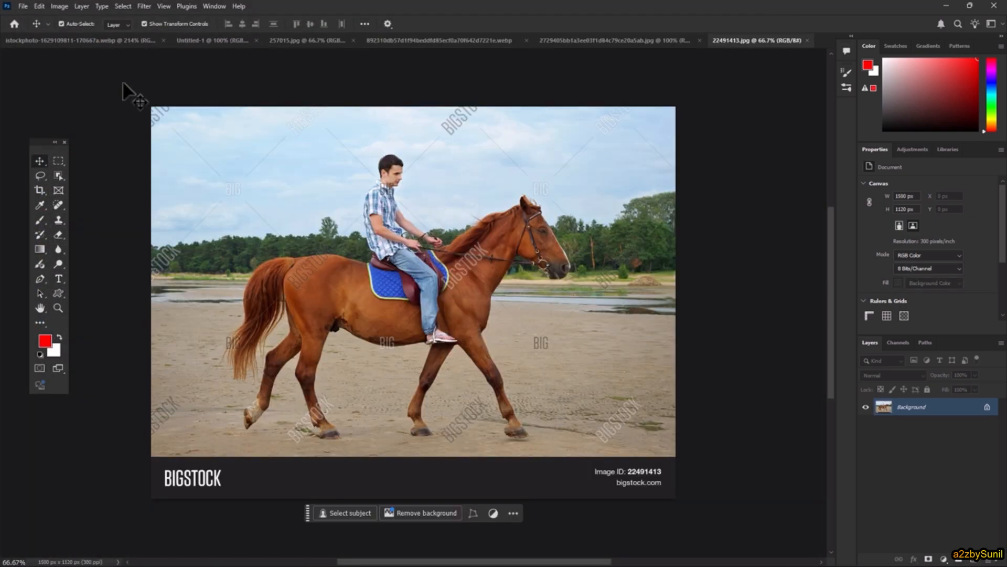
pyautogui.click(23, 6)
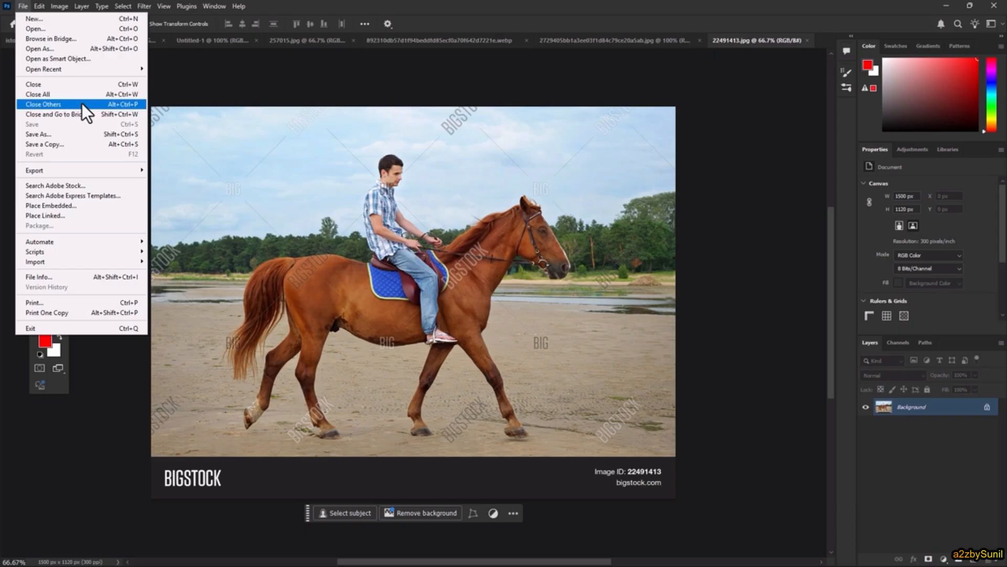
pyautogui.click(589, 2)
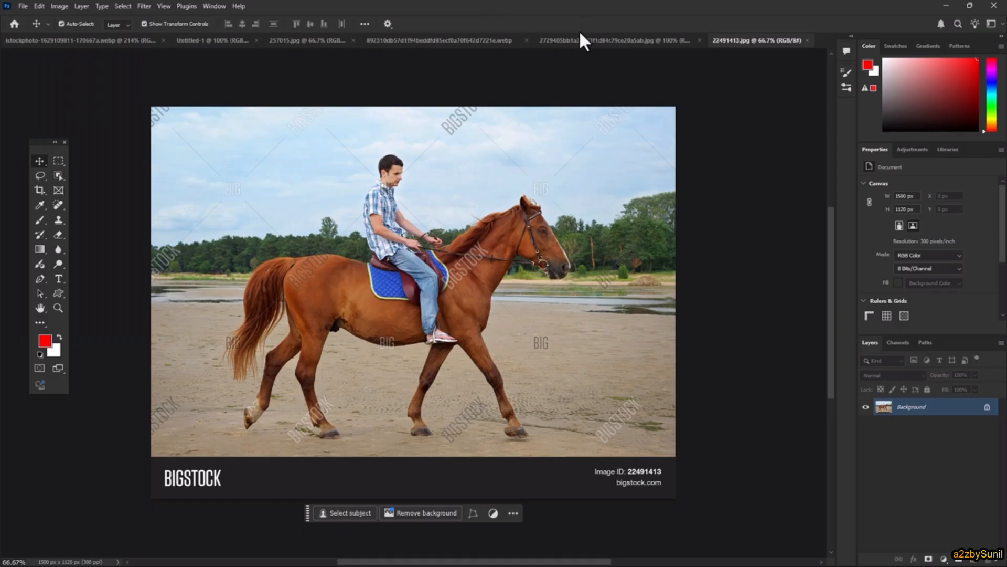
pyautogui.click(23, 7)
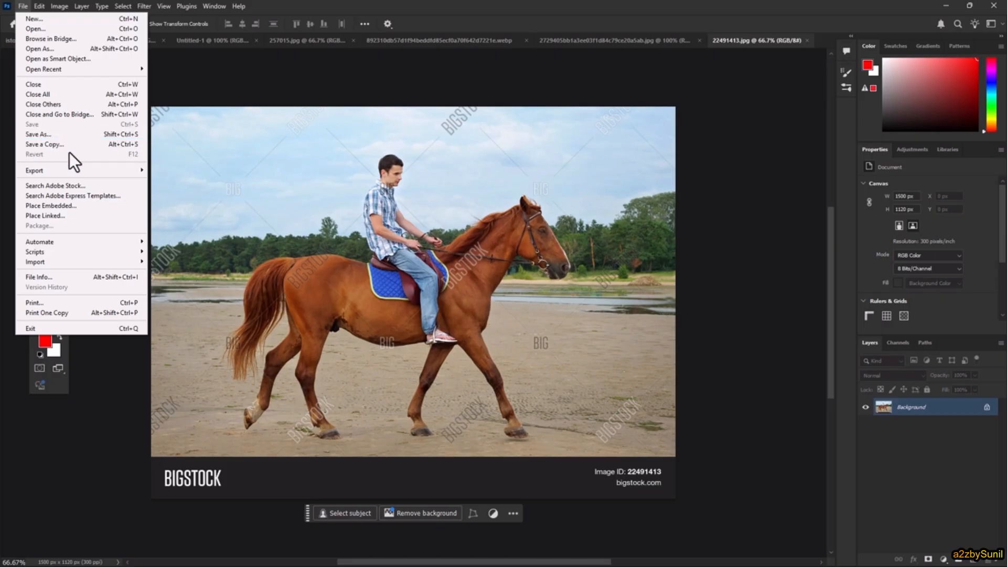
pyautogui.press('Escape')
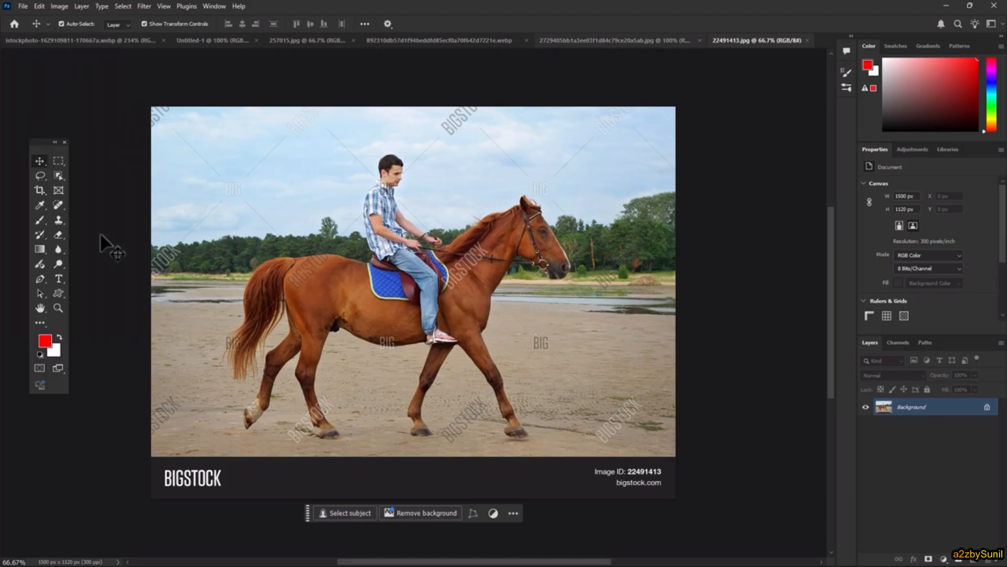
# Paint red brush marks over the horse photo and erase several broad diagonal strokes across its right side.
pyautogui.click(46, 221)
pyautogui.moveTo(322, 166)
pyautogui.mouseDown()
pyautogui.moveTo(326, 236)
pyautogui.moveTo(301, 273)
pyautogui.mouseUp()
pyautogui.click(59, 248)
pyautogui.rightClick(60, 248)
pyautogui.click(59, 234)
pyautogui.moveTo(475, 129)
pyautogui.mouseDown()
pyautogui.moveTo(484, 231)
pyautogui.moveTo(446, 257)
pyautogui.mouseUp()
pyautogui.rightClick(502, 241)
pyautogui.click(577, 264)
pyautogui.moveTo(577, 145); pyautogui.dragTo(472, 344)
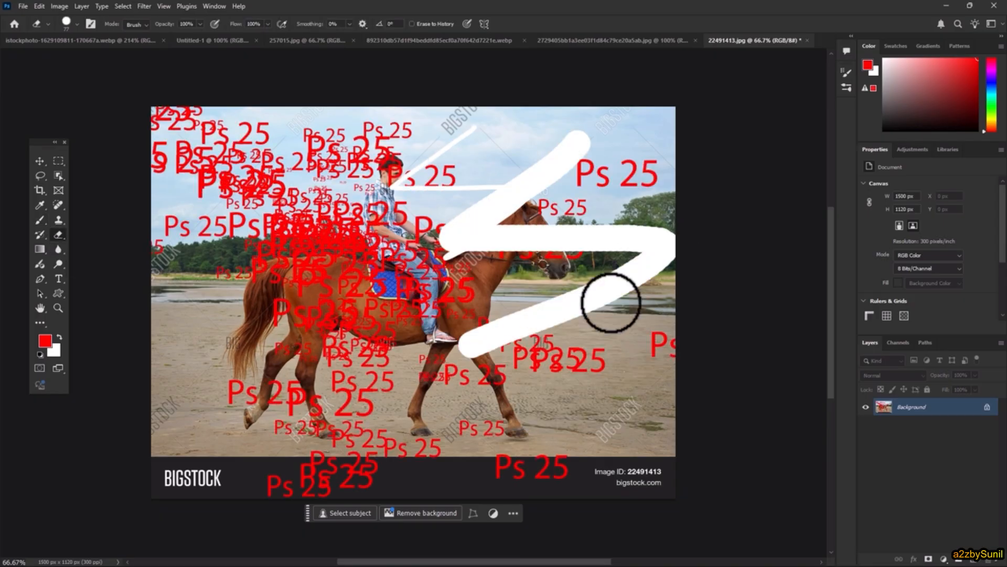
pyautogui.moveTo(557, 315); pyautogui.dragTo(445, 432)
# Revert the horse photo to its last saved version.
pyautogui.click(21, 6)
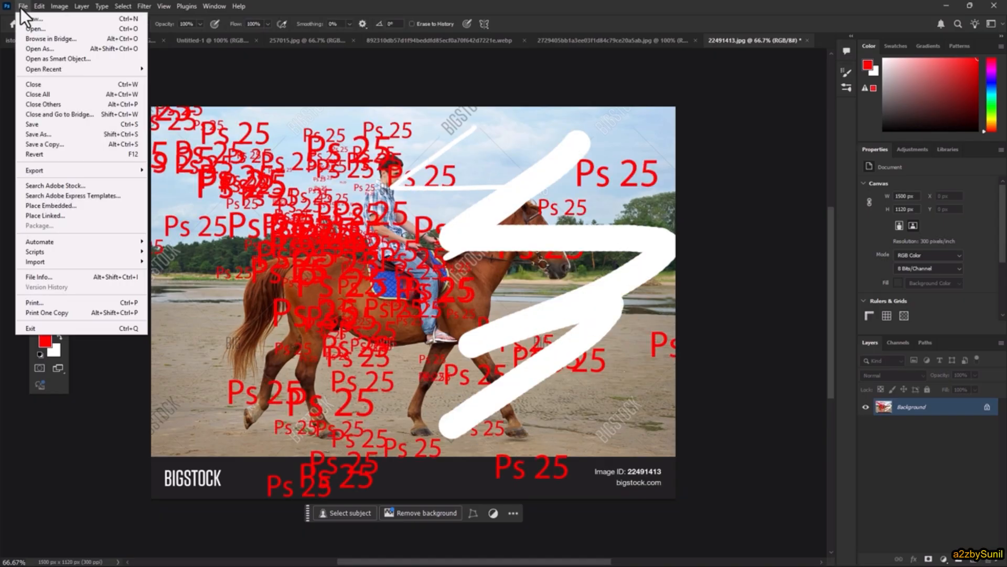
pyautogui.click(101, 154)
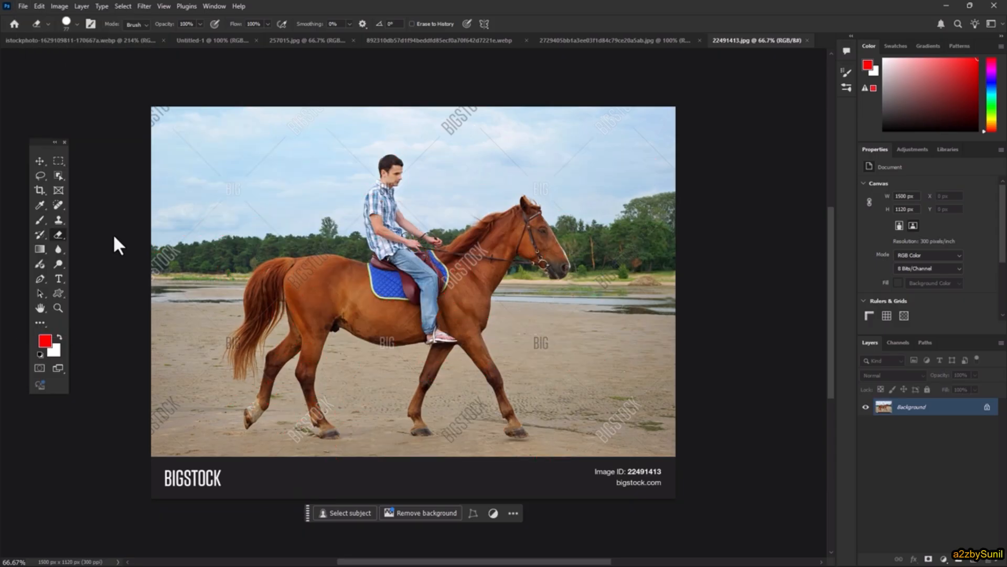
pyautogui.click(26, 6)
pyautogui.moveTo(77, 169)
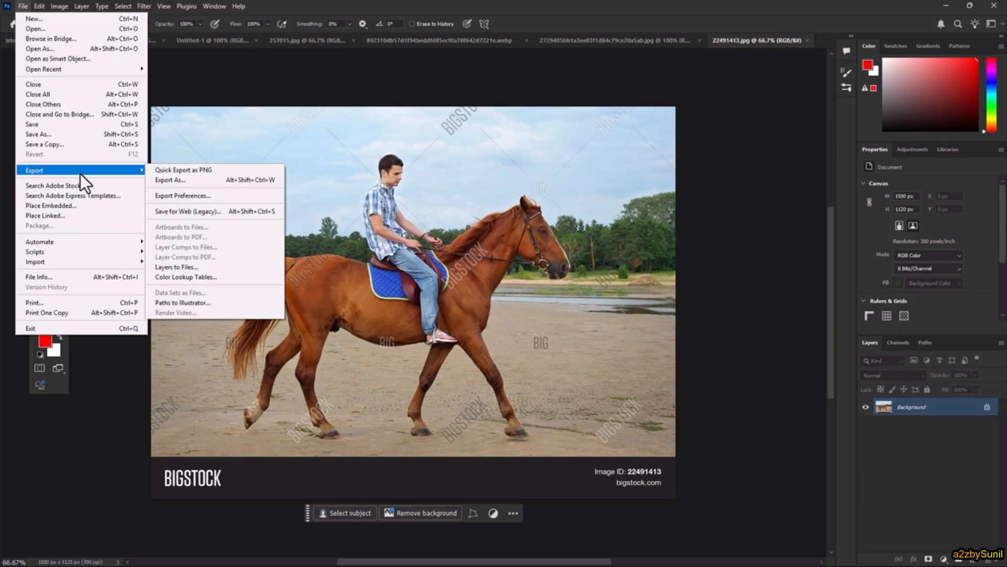
pyautogui.click(28, 7)
# Close the open documents and open the image 11-2-dinosaur-free-download-png.png.
pyautogui.click(29, 7)
pyautogui.moveTo(37, 5)
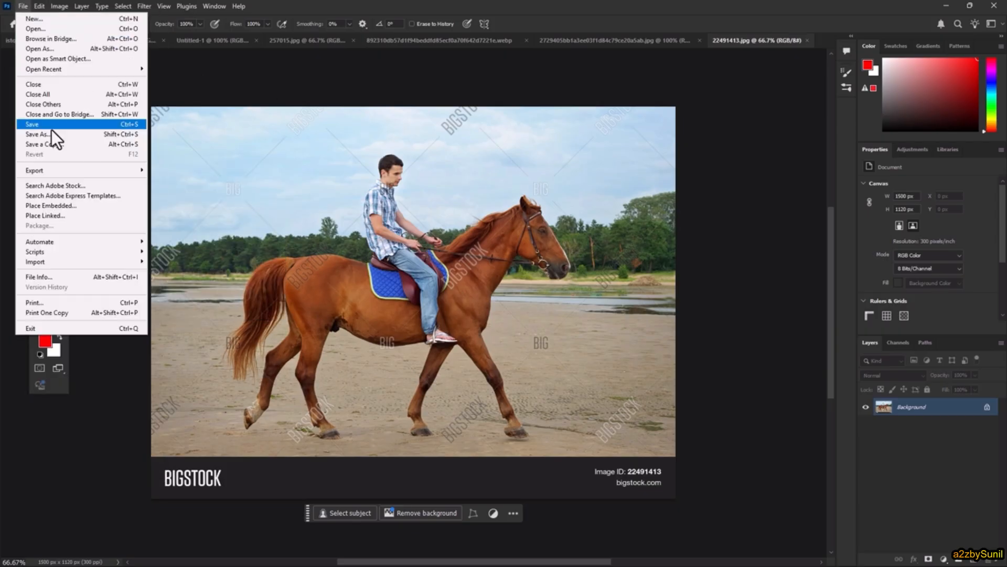
pyautogui.click(61, 100)
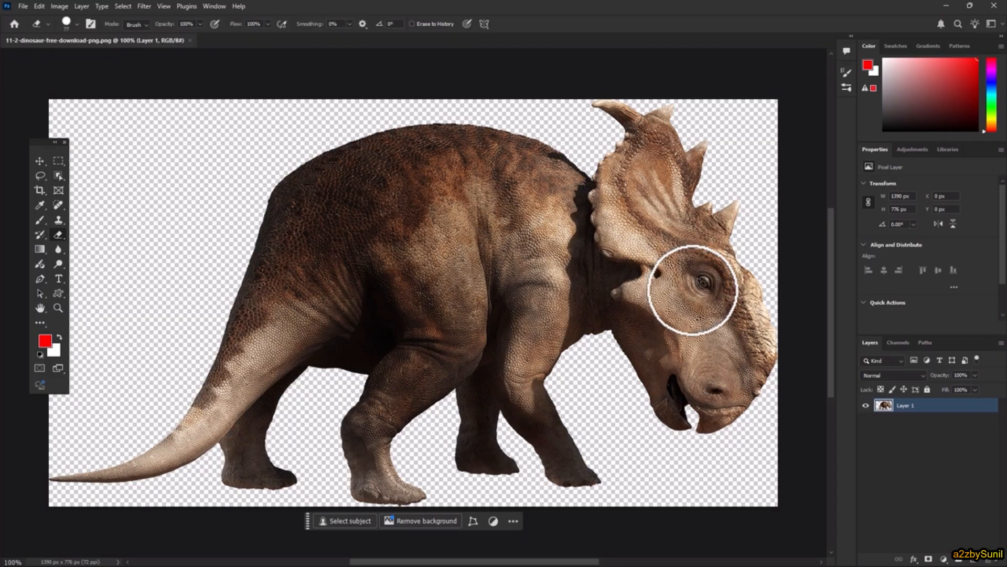
pyautogui.press('v')
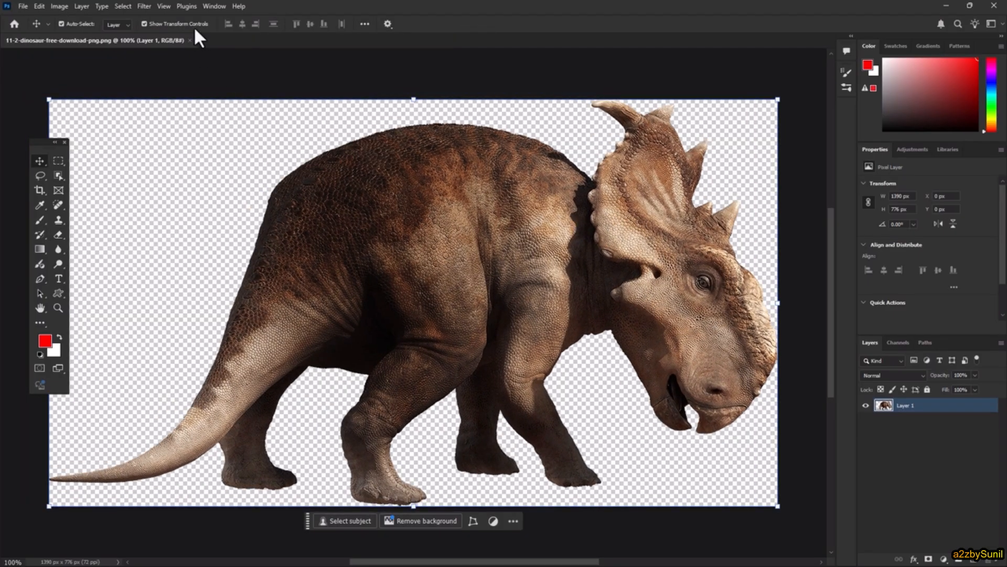
pyautogui.click(25, 6)
pyautogui.moveTo(89, 171)
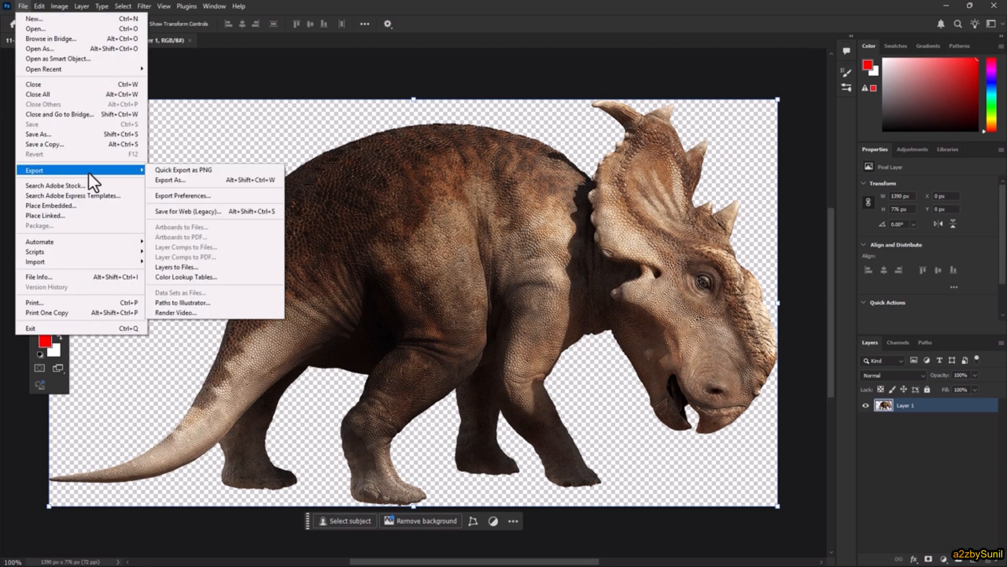
pyautogui.click(695, 3)
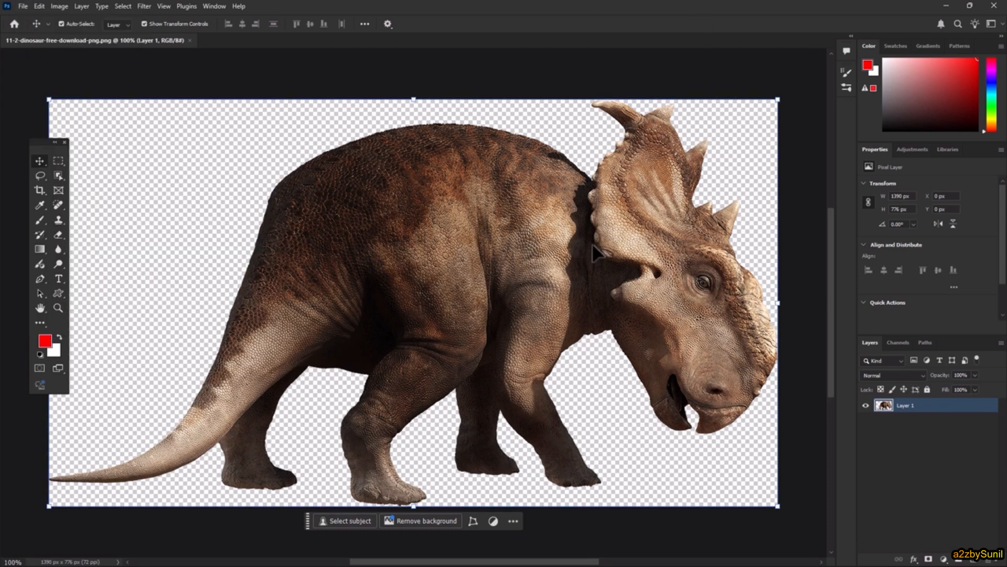
# Scale the dinosaur proportionally to about 45.6%, keeping it anchored at the canvas's lower-left corner.
pyautogui.hotkey('ctrl', 't')
pyautogui.moveTo(777, 99); pyautogui.dragTo(381, 320)
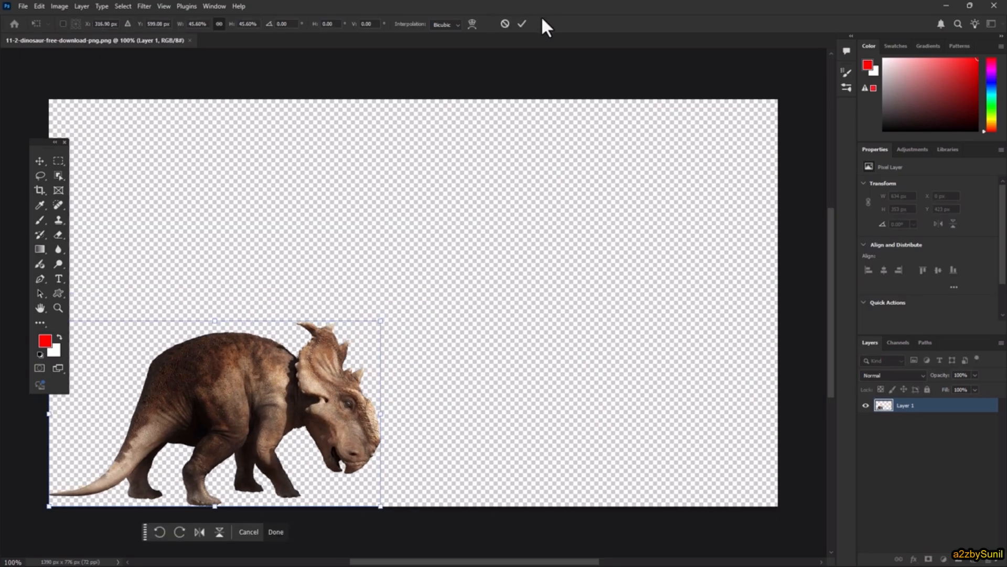
pyautogui.click(522, 23)
# Place a copy of the dinosaur beside the original and scale both down, keeping the copy the larger one at about 327 px high.
pyautogui.moveTo(257, 362); pyautogui.dragTo(540, 388)
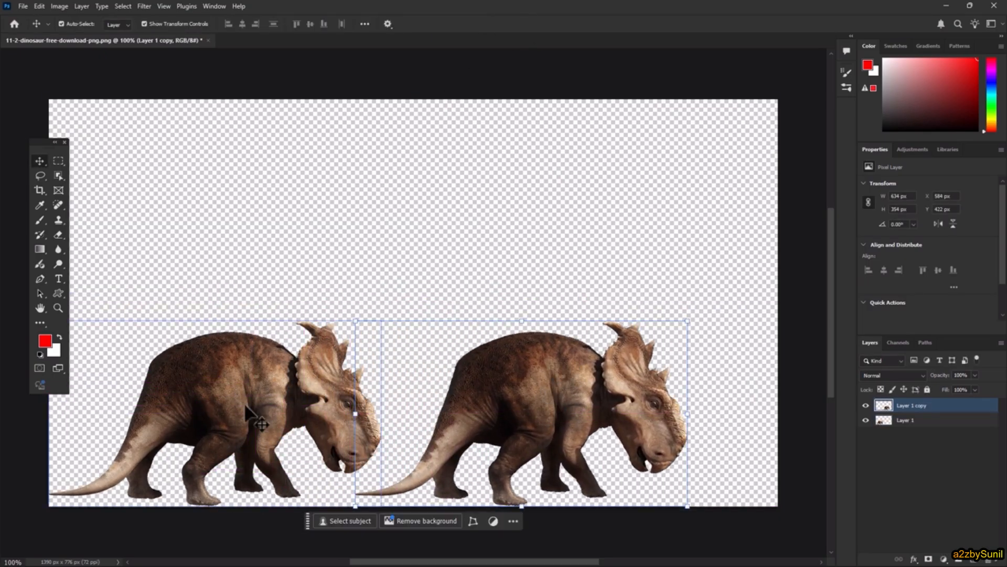
pyautogui.keyDown('shift'); pyautogui.click(222, 383); pyautogui.keyUp('shift')
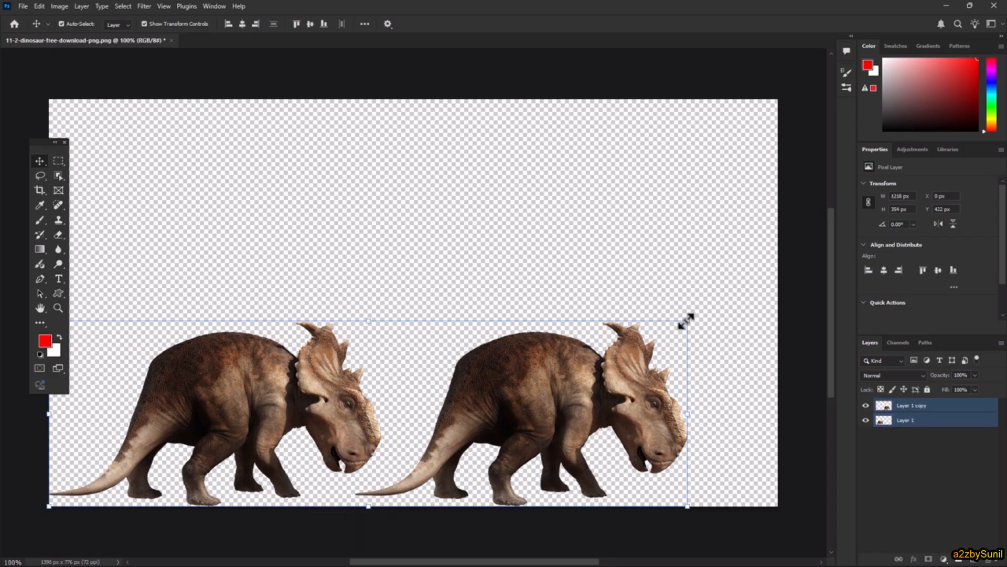
pyautogui.click(424, 424)
pyautogui.moveTo(686, 321); pyautogui.dragTo(580, 334)
pyautogui.click(522, 24)
# Duplicate the left dinosaur to the canvas's lower-right corner and scale this copy down to about 350 x 195 px.
pyautogui.click(183, 432)
pyautogui.moveTo(183, 432); pyautogui.dragTo(672, 431)
pyautogui.moveTo(537, 372); pyautogui.dragTo(595, 404)
pyautogui.click(521, 25)
# Select all three dinosaur layers and review the file formats that Export As offers for the whole document.
pyautogui.keyDown('ctrl'); pyautogui.click(980, 435); pyautogui.keyUp('ctrl')
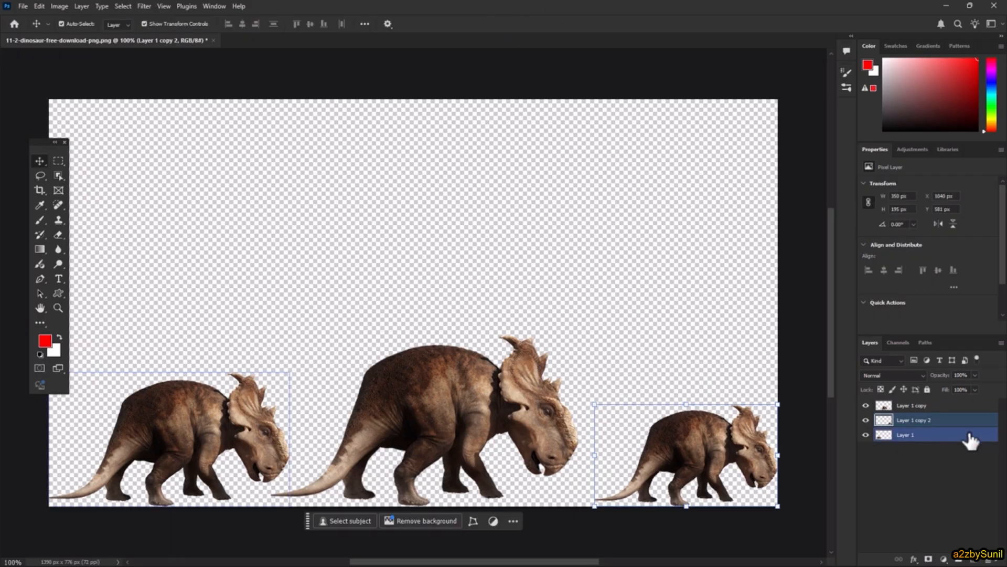
pyautogui.keyDown('shift'); pyautogui.click(927, 410); pyautogui.keyUp('shift')
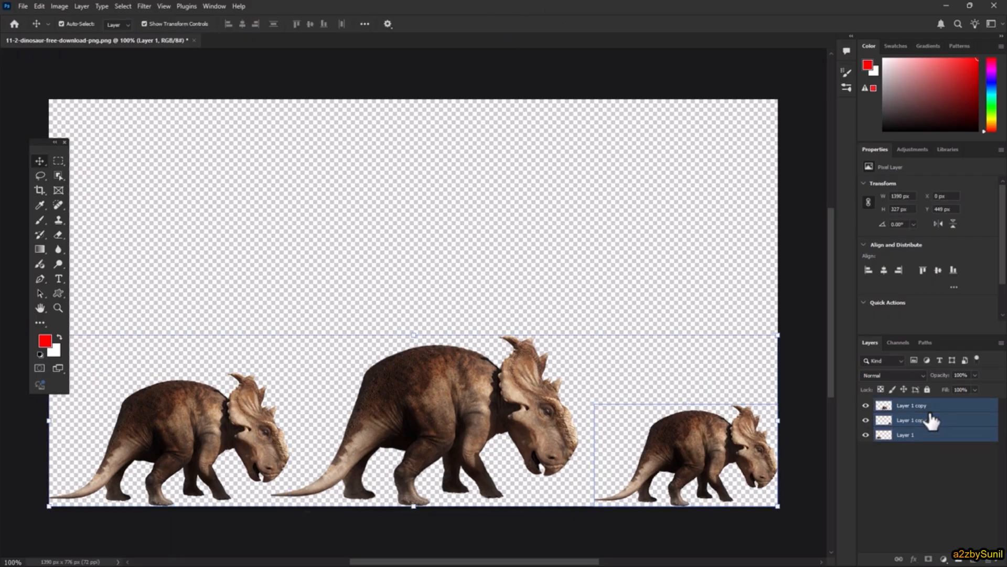
pyautogui.click(23, 7)
pyautogui.moveTo(100, 171)
pyautogui.click(231, 181)
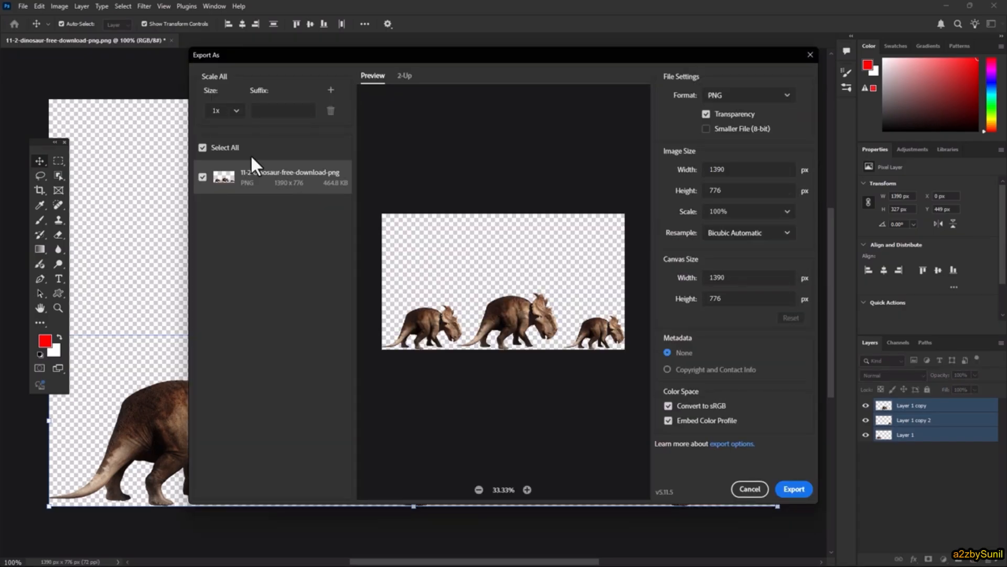
pyautogui.click(777, 95)
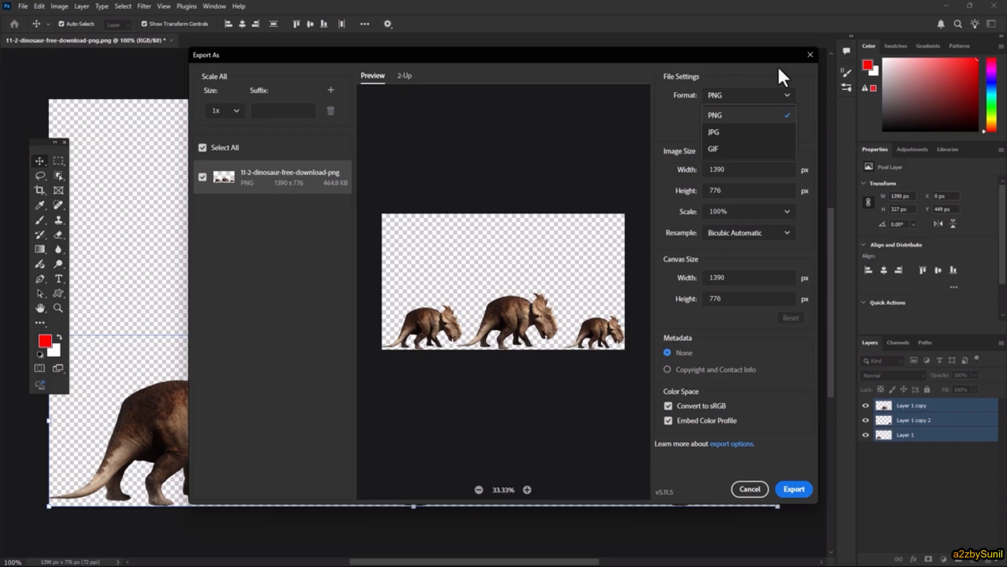
pyautogui.click(779, 68)
pyautogui.click(752, 489)
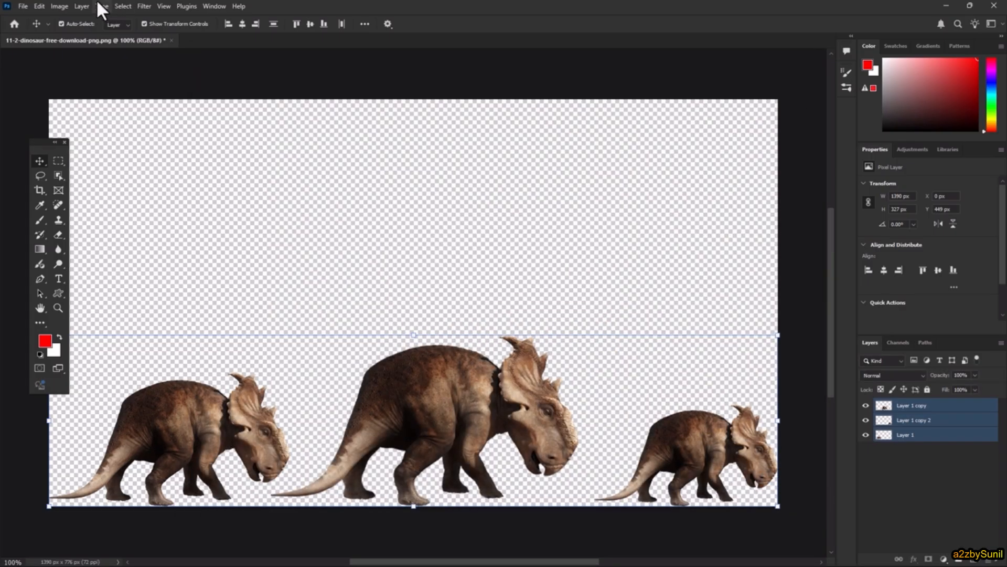
# Try Export As on the selected layers with Layer 1 copy 2 set to JPG and Layer 1 set to GIF.
pyautogui.click(83, 6)
pyautogui.click(116, 83)
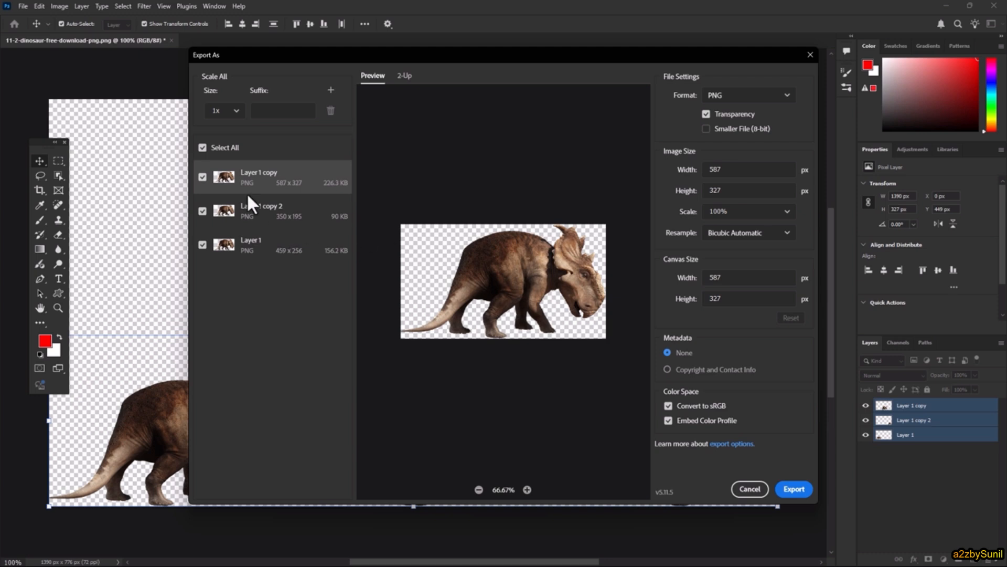
pyautogui.click(314, 206)
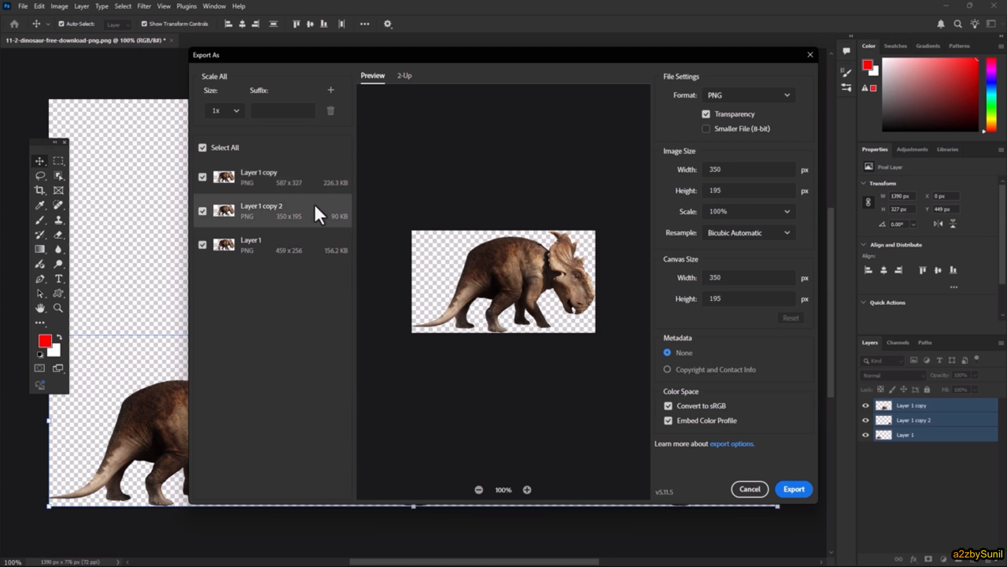
pyautogui.click(757, 89)
pyautogui.click(747, 131)
pyautogui.click(325, 245)
pyautogui.click(743, 98)
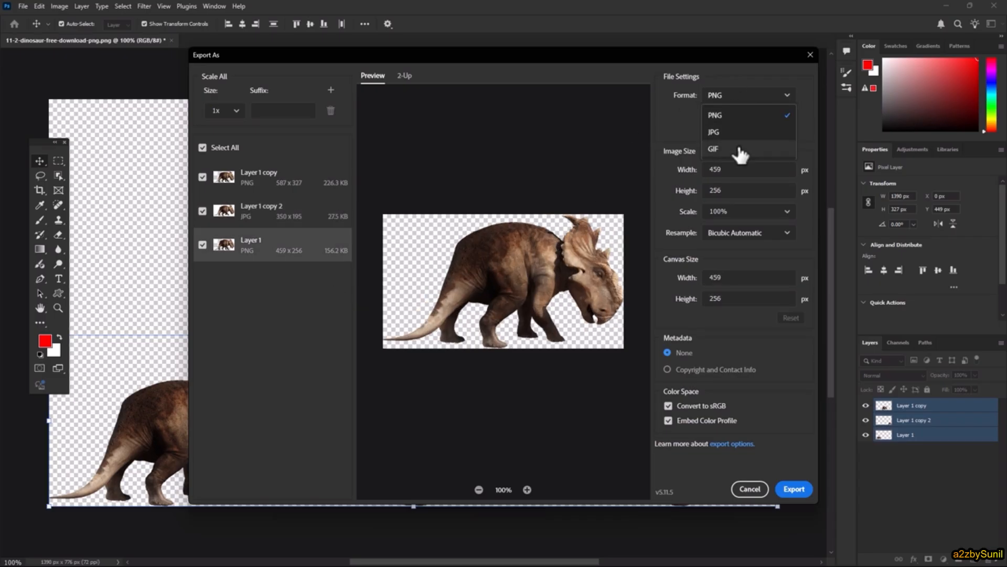
pyautogui.click(726, 147)
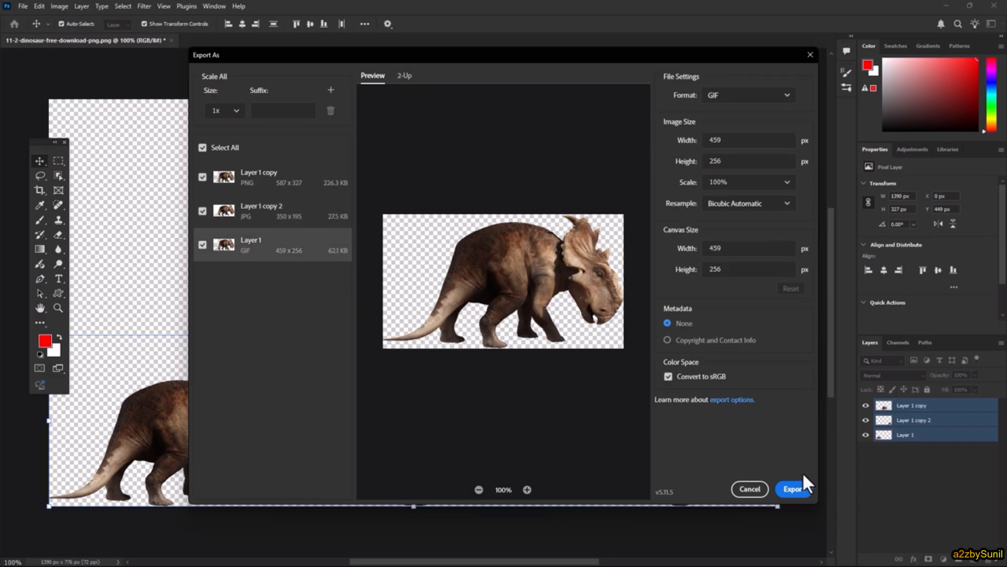
pyautogui.click(750, 489)
# Set the quick export format to JPG in the export preferences and check the updated quick export command.
pyautogui.click(23, 6)
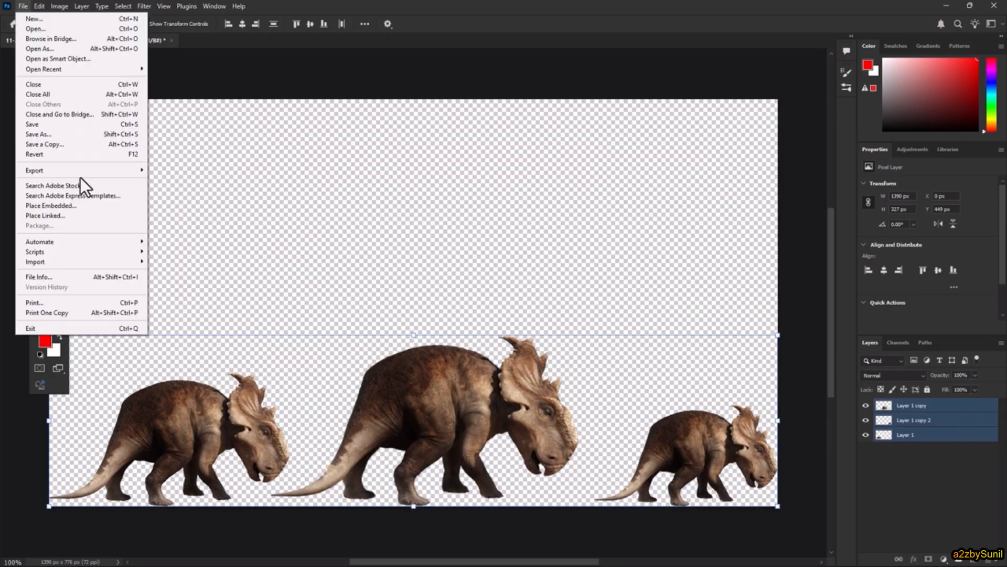
pyautogui.moveTo(83, 171)
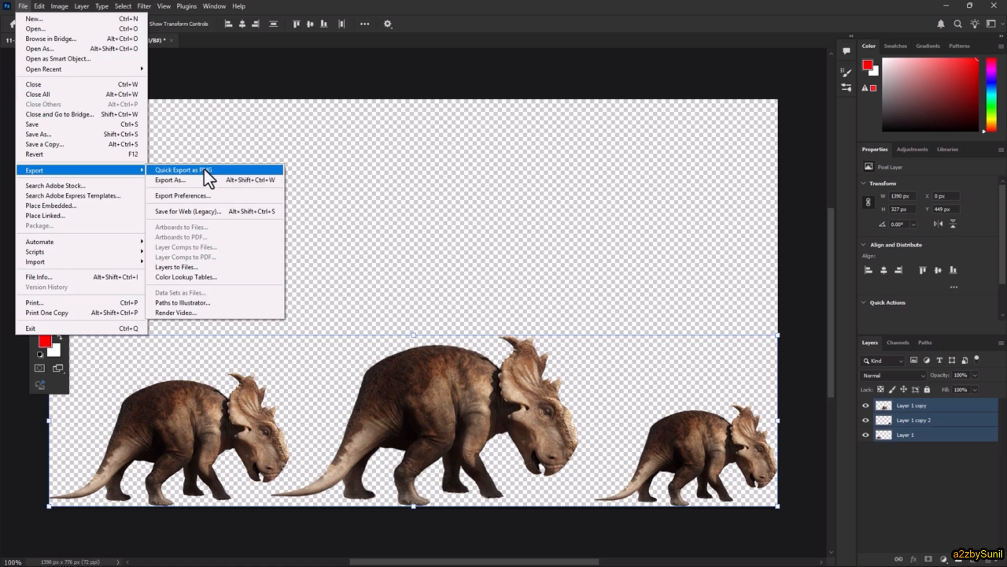
pyautogui.click(228, 197)
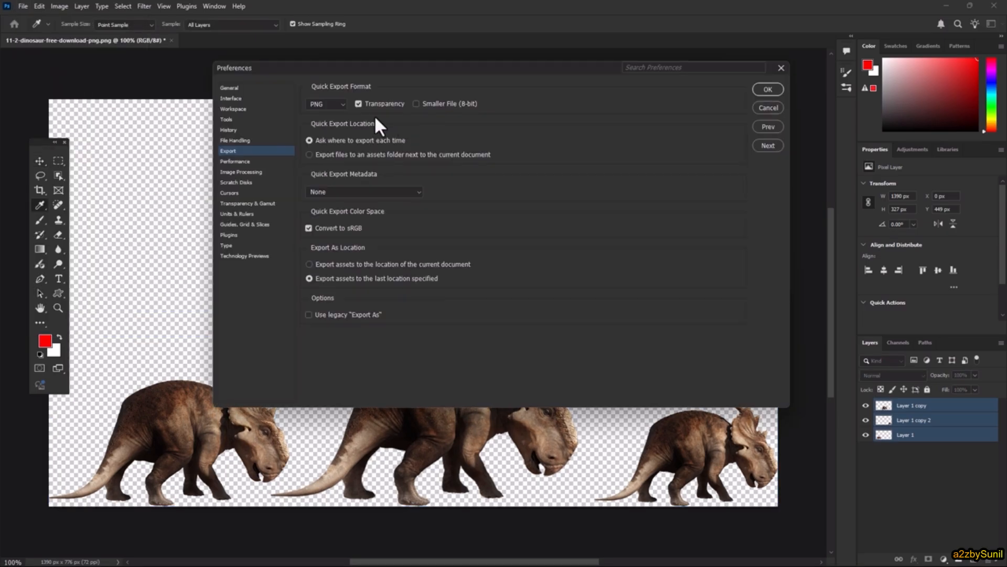
pyautogui.click(327, 105)
pyautogui.click(330, 128)
pyautogui.click(766, 89)
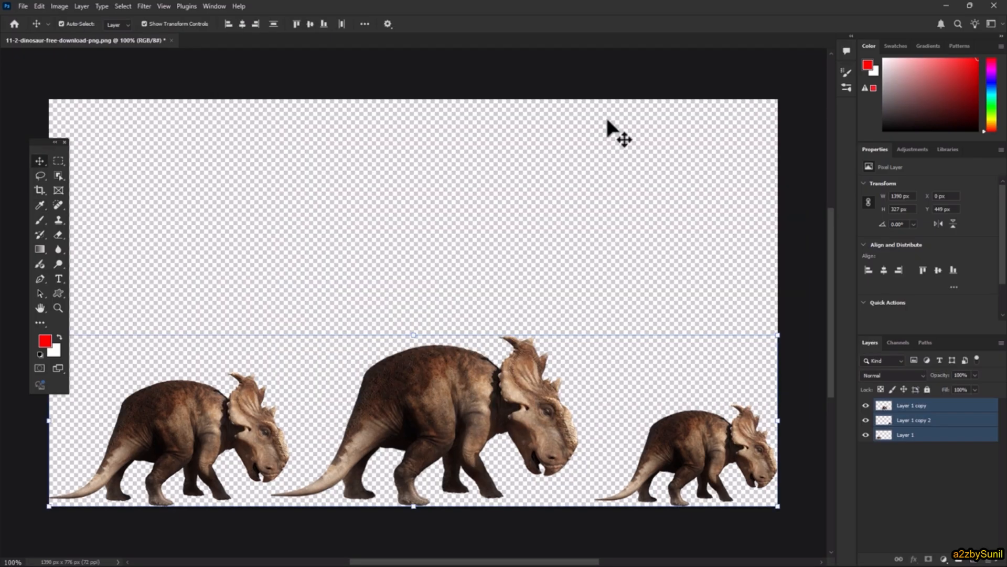
pyautogui.click(23, 6)
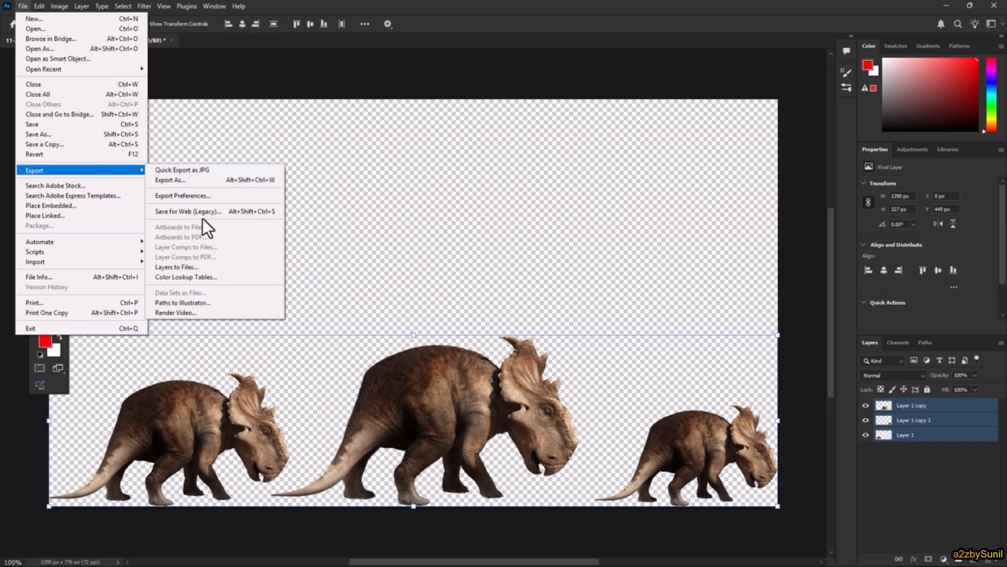
pyautogui.click(528, 1)
# Create a new document with artboards enabled from the iPhone 8/7/6 Plus mobile preset, 1242 x 2208 px.
pyautogui.click(23, 6)
pyautogui.click(31, 20)
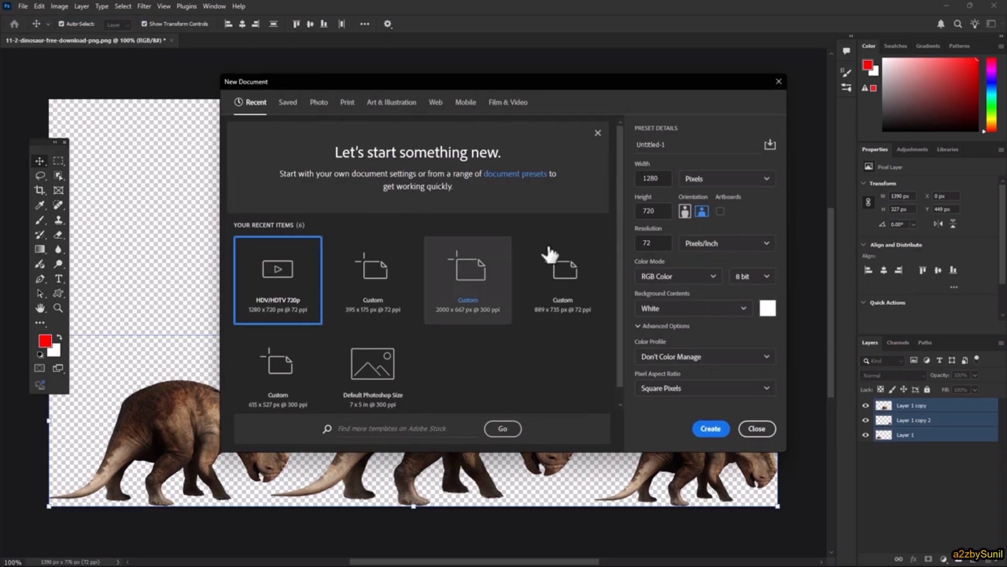
pyautogui.click(720, 211)
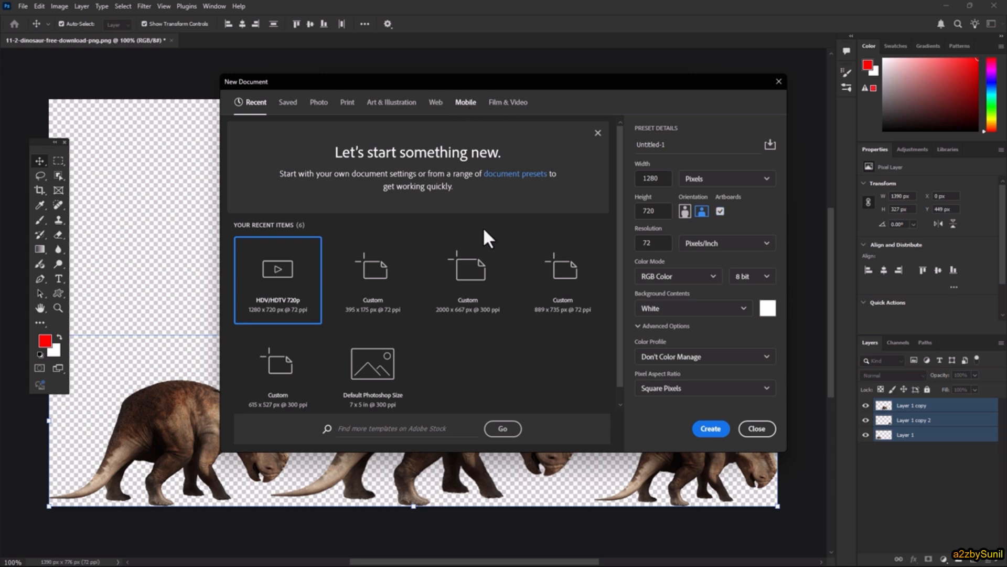
pyautogui.click(466, 102)
pyautogui.click(379, 175)
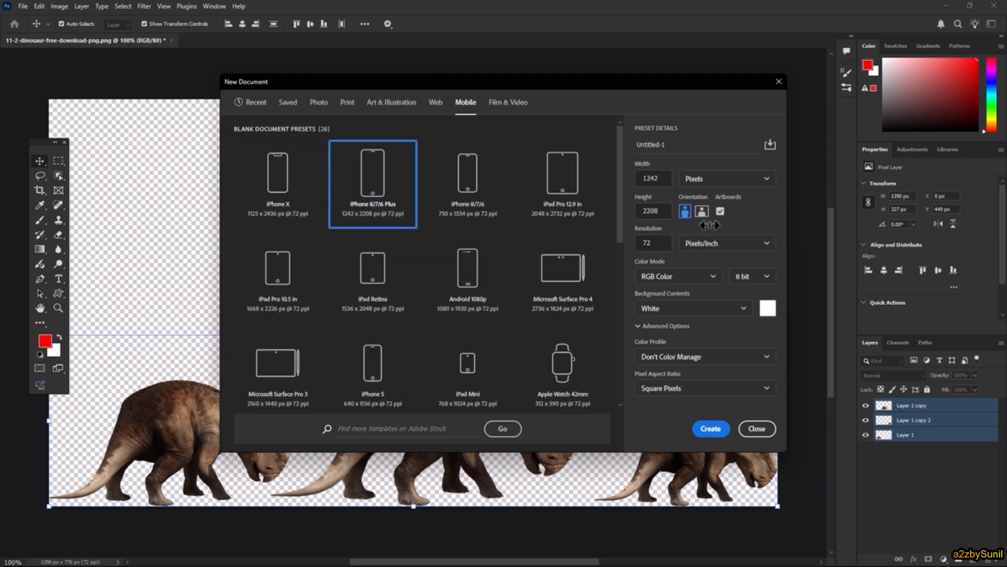
pyautogui.click(709, 428)
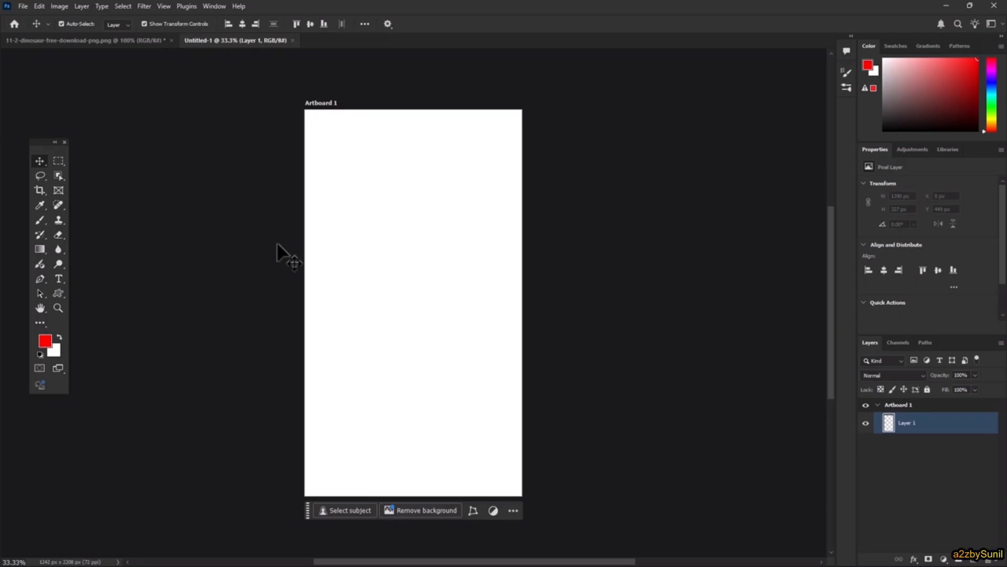
# Select Artboard 1 with the Artboard tool and add a second artboard to its right.
pyautogui.rightClick(36, 156)
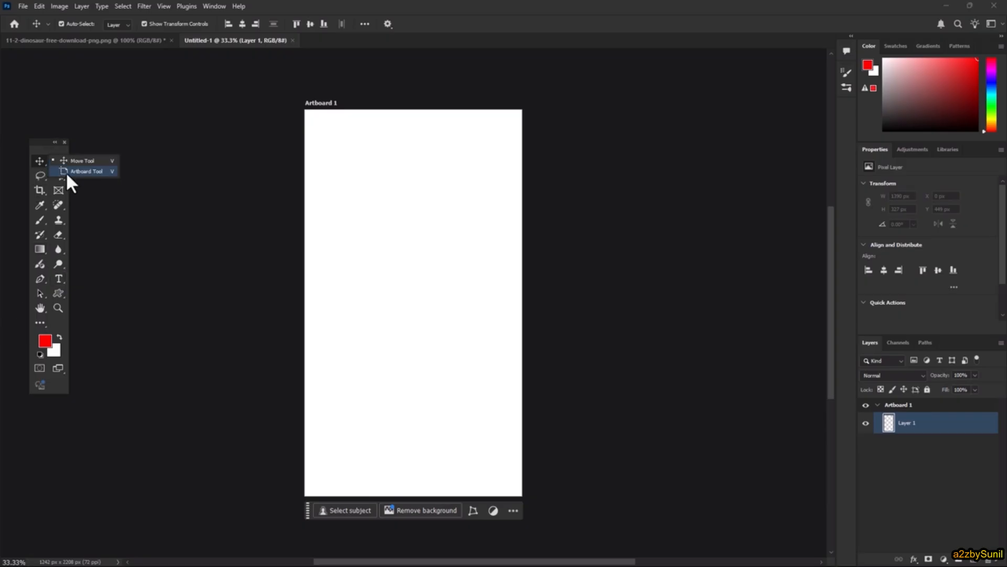
pyautogui.click(65, 171)
pyautogui.click(904, 406)
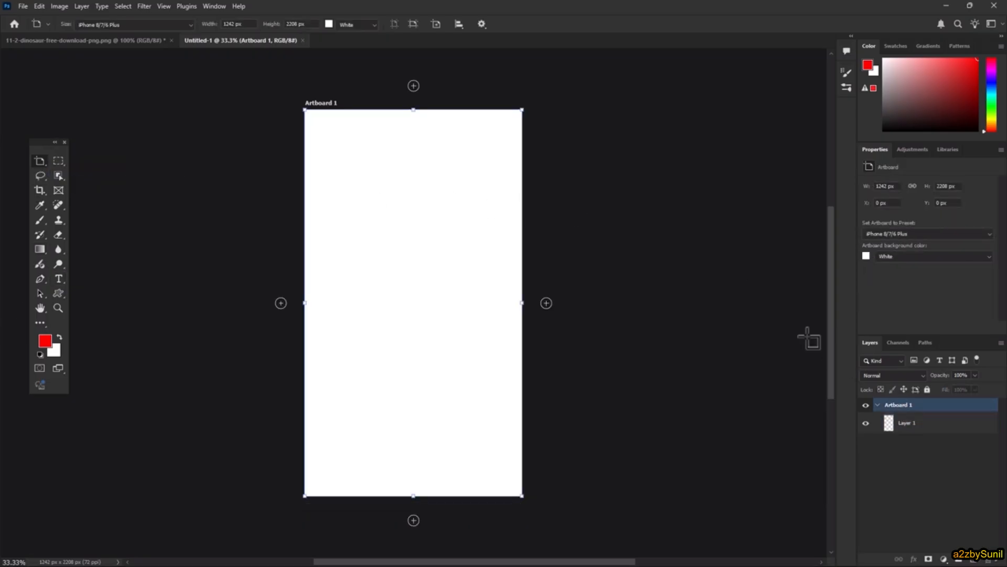
pyautogui.press('v')
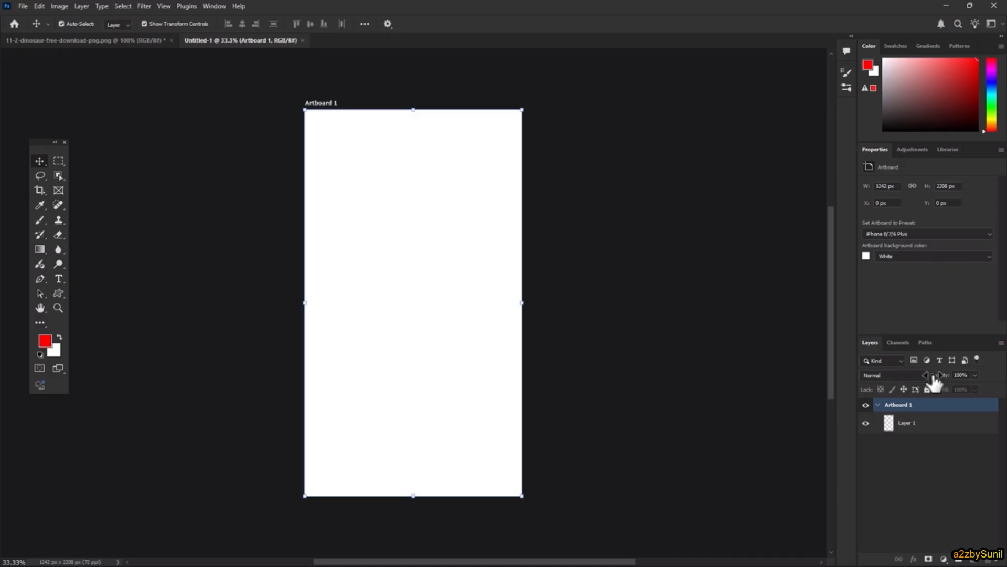
pyautogui.hotkey('shift', 'v')
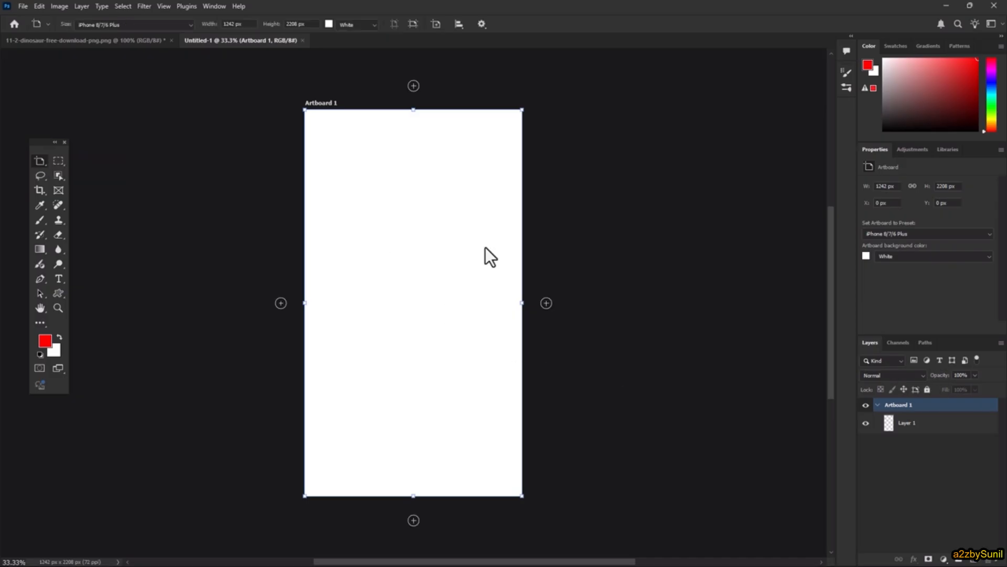
pyautogui.click(546, 303)
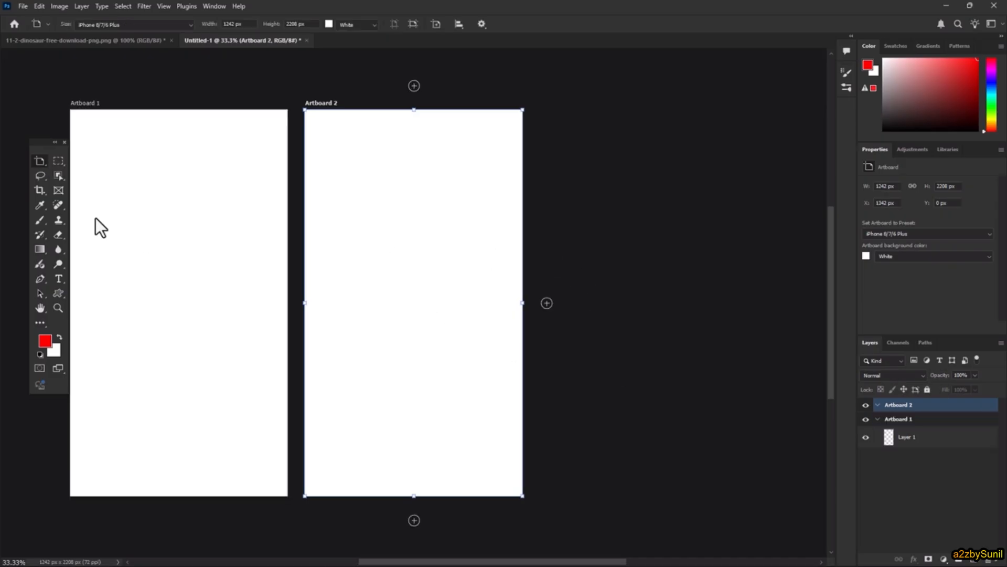
# Look over the artboard export commands and close all open documents.
pyautogui.click(23, 6)
pyautogui.moveTo(90, 172)
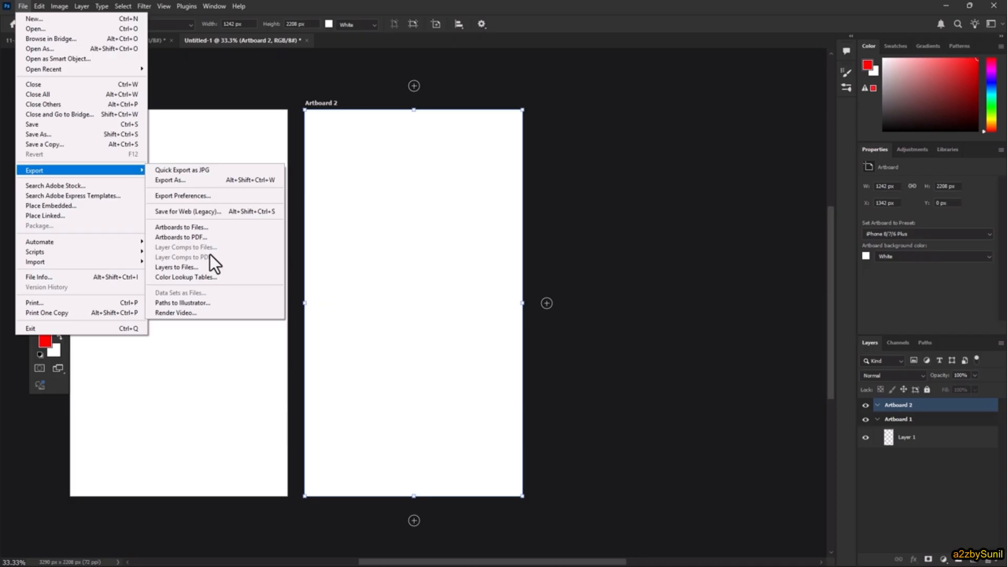
pyautogui.click(38, 94)
pyautogui.click(499, 213)
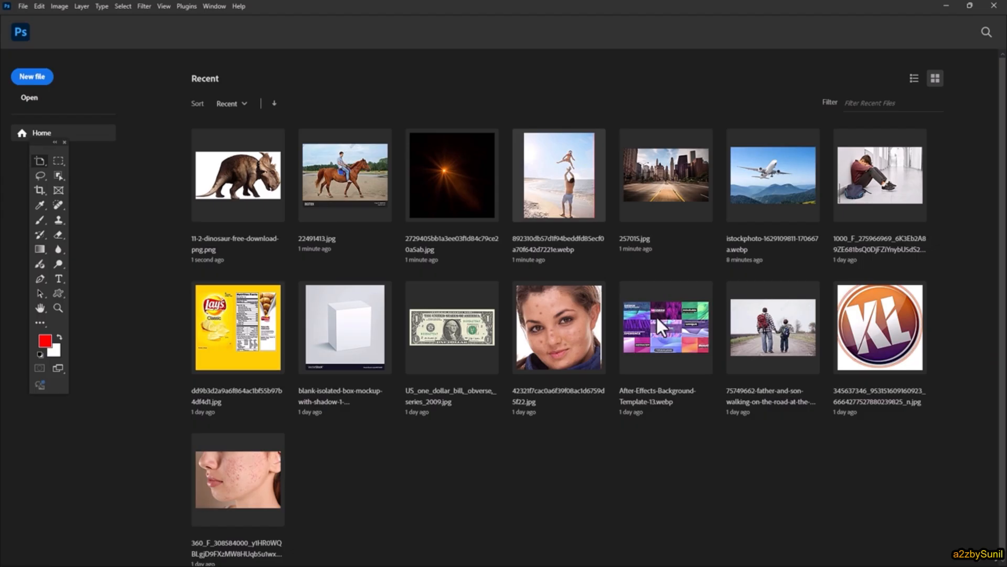
# Open the dinosaur PNG together with 257015.jpg, the father-and-son road copy and the building photo from the Pics folder.
pyautogui.click(29, 98)
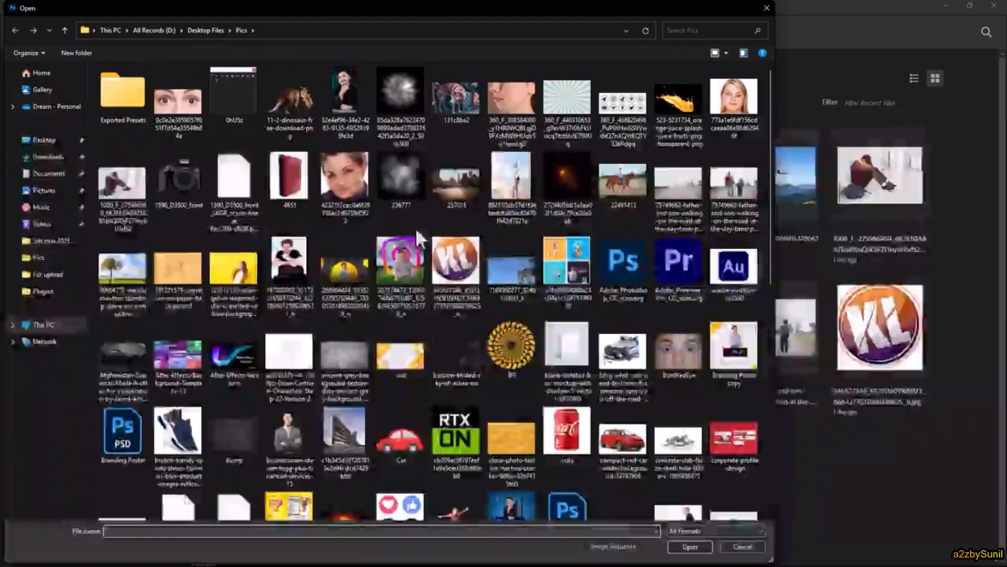
pyautogui.keyDown('ctrl'); pyautogui.click(290, 102); pyautogui.keyUp('ctrl')
pyautogui.keyDown('ctrl'); pyautogui.click(679, 189); pyautogui.keyUp('ctrl')
pyautogui.keyDown('ctrl'); pyautogui.click(346, 435); pyautogui.keyUp('ctrl')
pyautogui.click(690, 546)
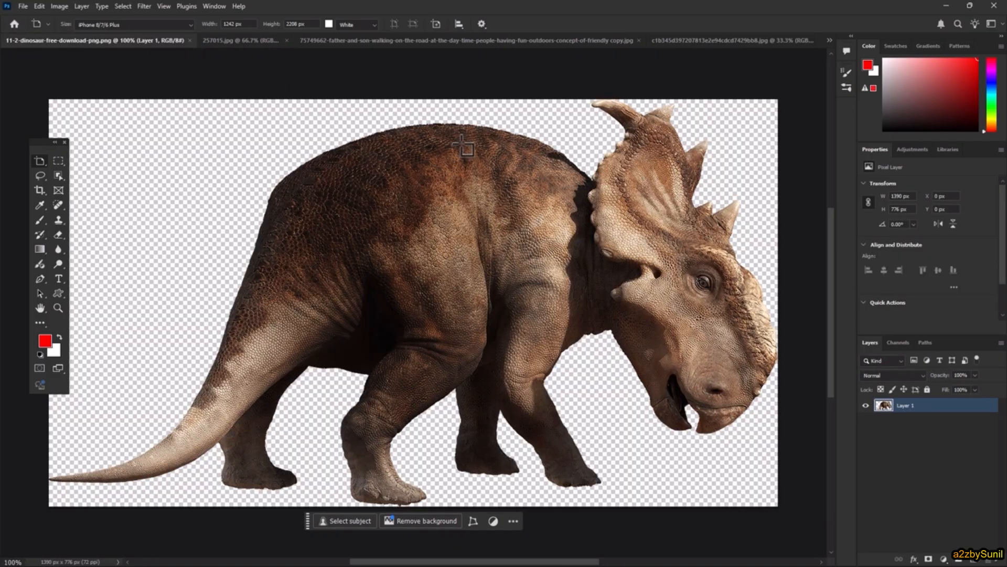
# Scale the dinosaur to about 870 x 486 px with the Move tool and place it left of centre in the canvas's lower part.
pyautogui.click(39, 160)
pyautogui.moveTo(779, 99); pyautogui.dragTo(638, 178)
pyautogui.moveTo(556, 257); pyautogui.dragTo(510, 314)
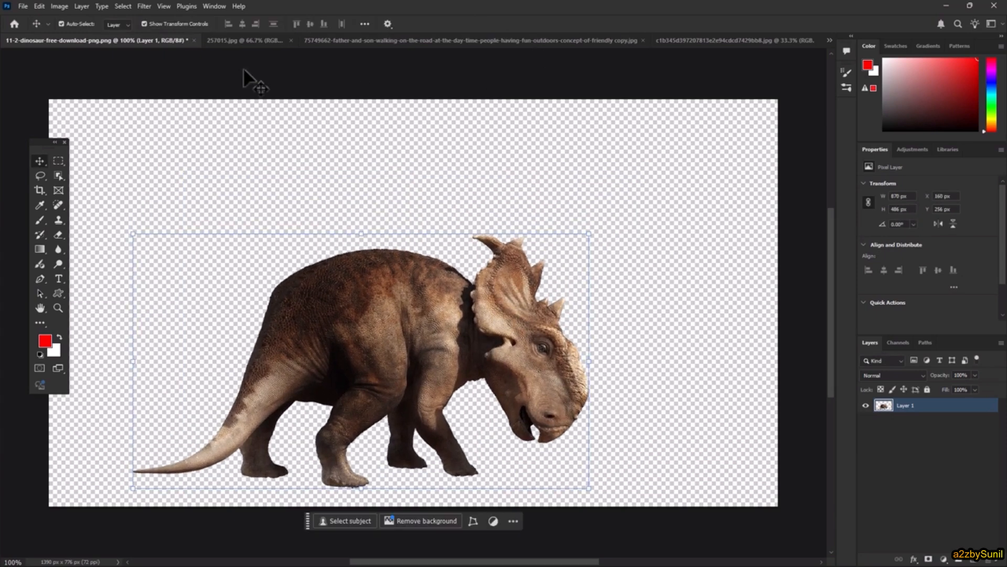
# Bring the city street photo 257015.jpg into the dinosaur document and place its layer beneath the dinosaur.
pyautogui.click(235, 39)
pyautogui.moveTo(419, 298); pyautogui.dragTo(469, 292)
pyautogui.moveTo(904, 406); pyautogui.dragTo(944, 441)
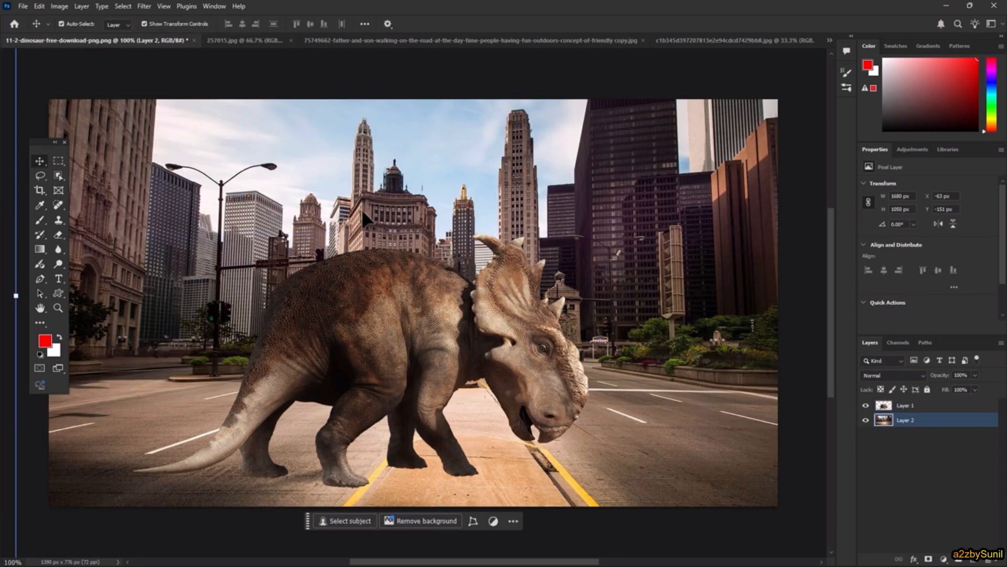
# Bring the empty road photo into the dinosaur document as a background layer above the city street and enlarge it to cover the canvas.
pyautogui.click(411, 41)
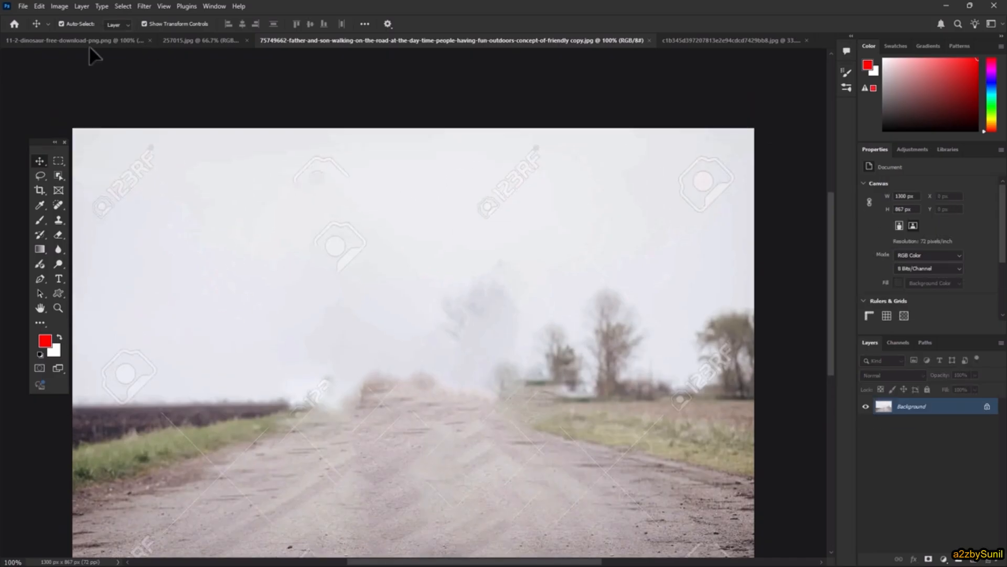
pyautogui.moveTo(89, 45); pyautogui.dragTo(810, 62)
pyautogui.click(522, 23)
# Add the building photo beneath the dinosaur, scale it to about 1588 x 1817 px and align its lower edge with the canvas.
pyautogui.click(714, 40)
pyautogui.moveTo(467, 277); pyautogui.dragTo(496, 285)
pyautogui.hotkey('ctrl', 't')
pyautogui.hotkey('ctrl', '0')
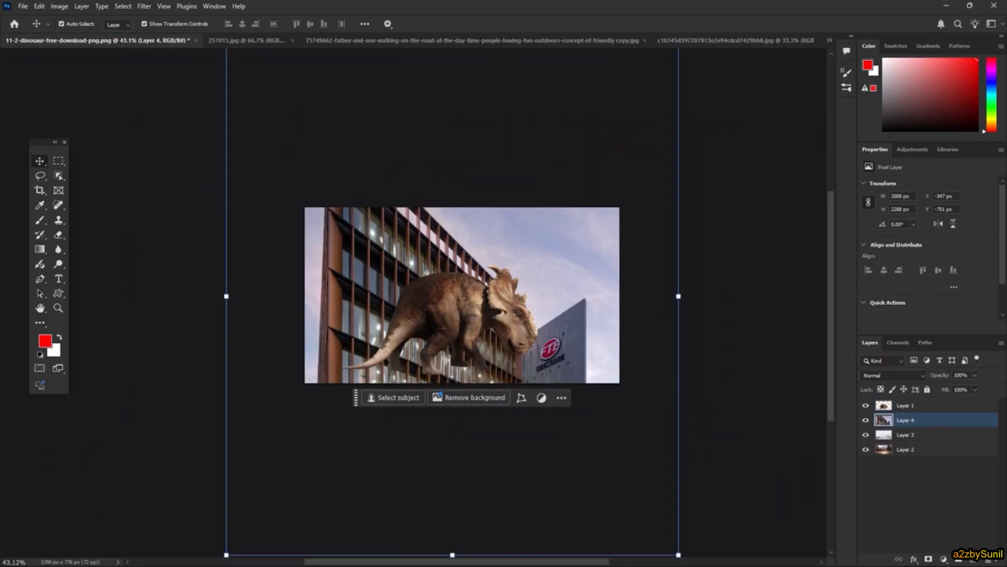
pyautogui.moveTo(677, 553); pyautogui.dragTo(645, 480)
pyautogui.moveTo(557, 469); pyautogui.dragTo(566, 354)
pyautogui.click(522, 24)
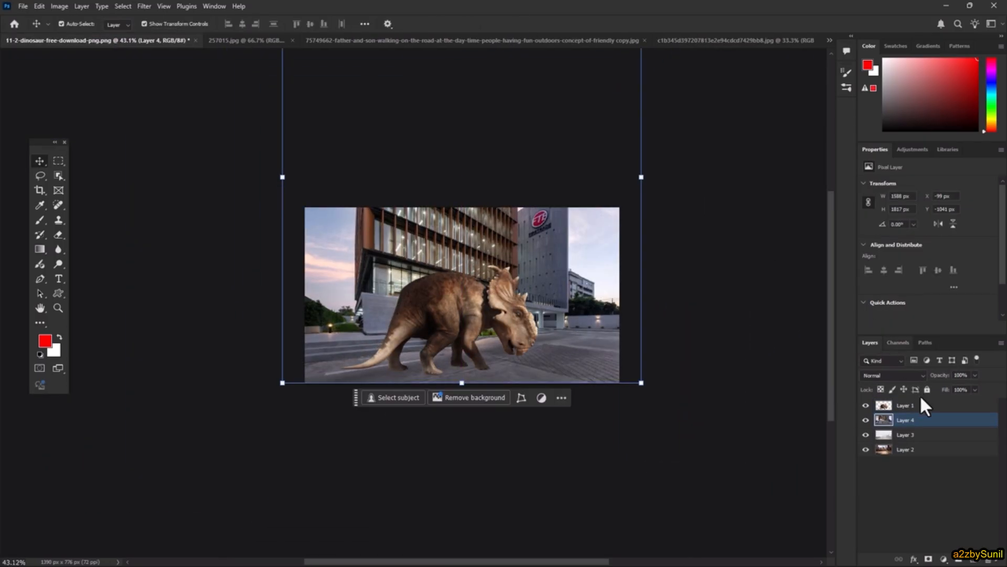
# Keep only Layer 4 selected and show the Layer Comps panel.
pyautogui.keyDown('ctrl'); pyautogui.click(902, 435); pyautogui.keyUp('ctrl')
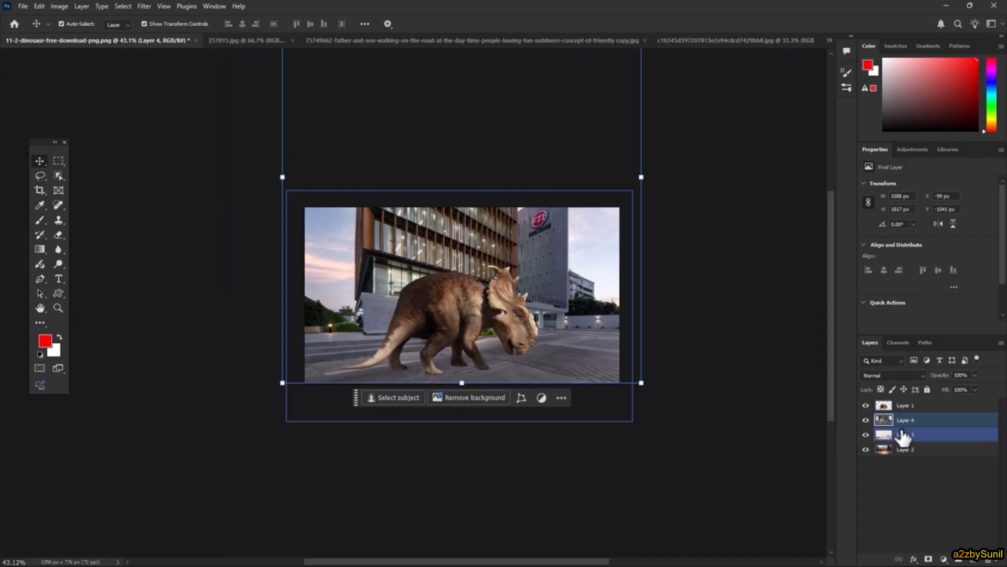
pyautogui.keyDown('ctrl'); pyautogui.click(902, 434); pyautogui.keyUp('ctrl')
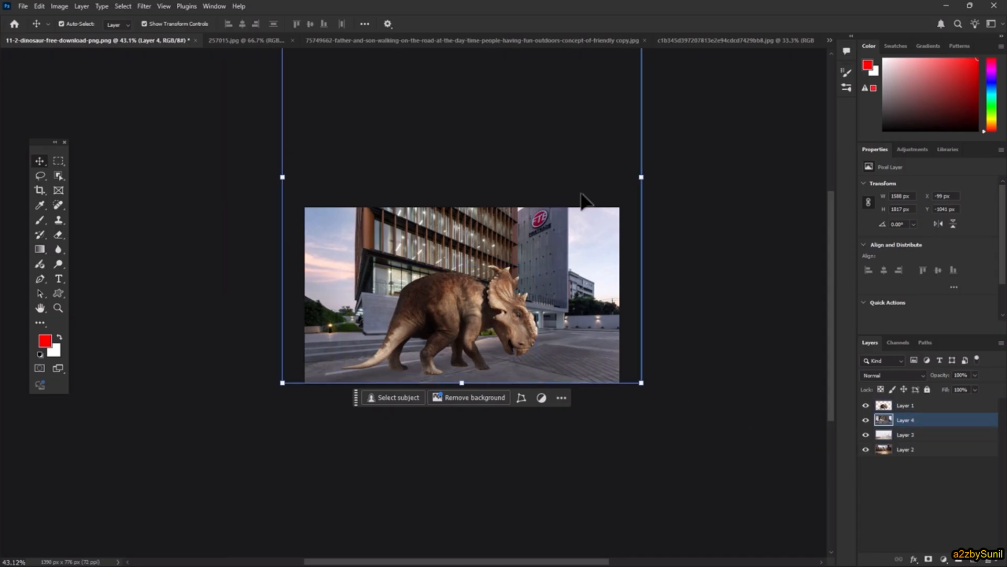
pyautogui.click(215, 6)
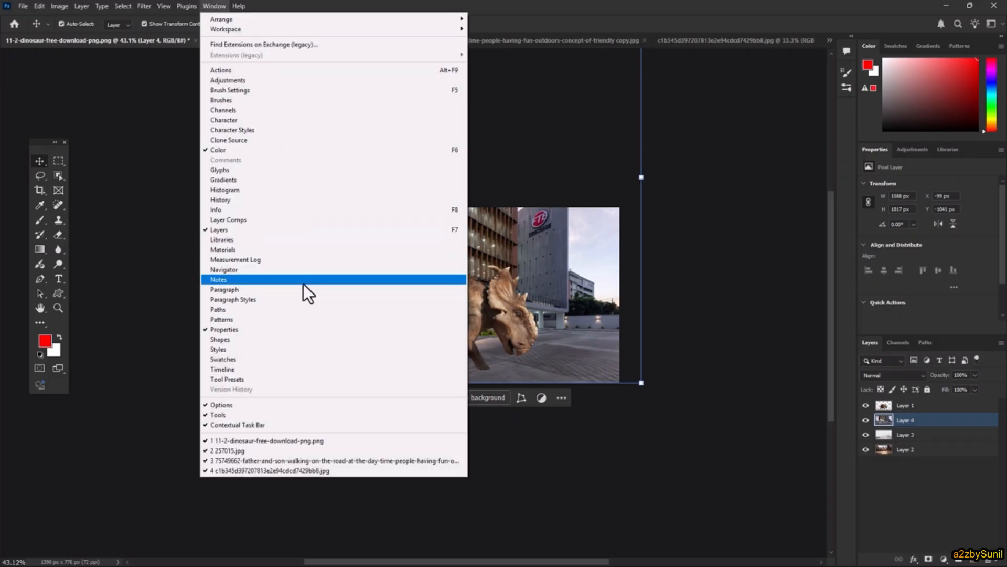
pyautogui.click(307, 220)
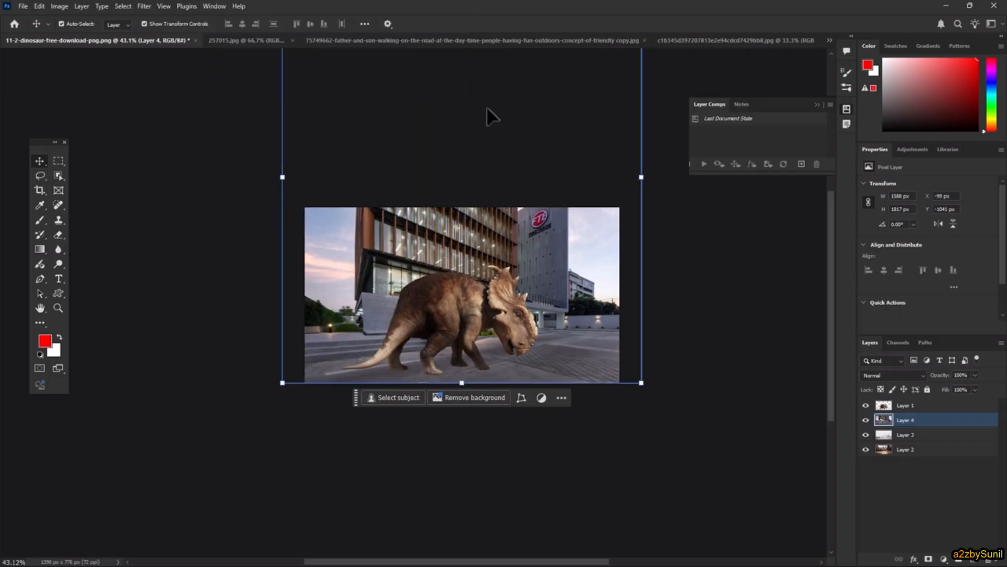
# Hide the building layer, Layer 4, and save the dinosaur on the empty road as a new layer comp.
pyautogui.click(890, 452)
pyautogui.click(887, 422)
pyautogui.click(866, 420)
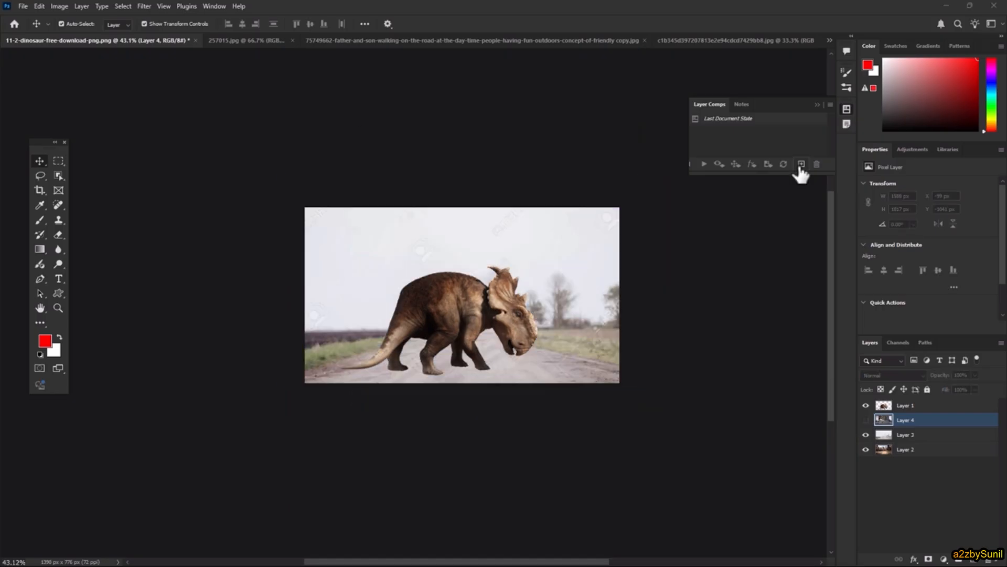
pyautogui.click(801, 165)
pyautogui.click(625, 150)
# Hide the road layer, Layer 3, and save the dinosaur on the city street as a second layer comp.
pyautogui.click(865, 435)
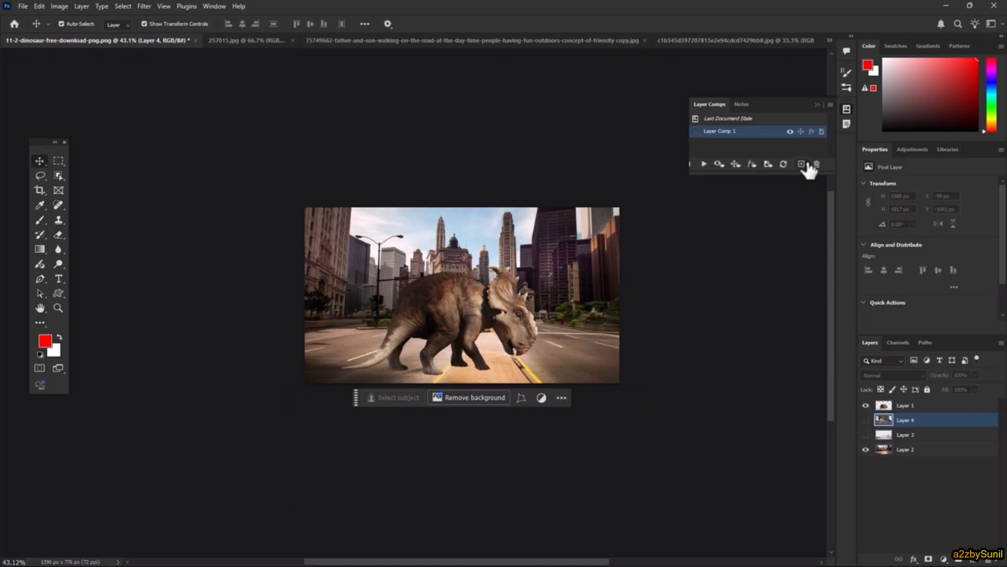
pyautogui.click(802, 164)
pyautogui.click(627, 151)
# Show the building layer, Layer 4, again and save this version as a third layer comp.
pyautogui.click(865, 421)
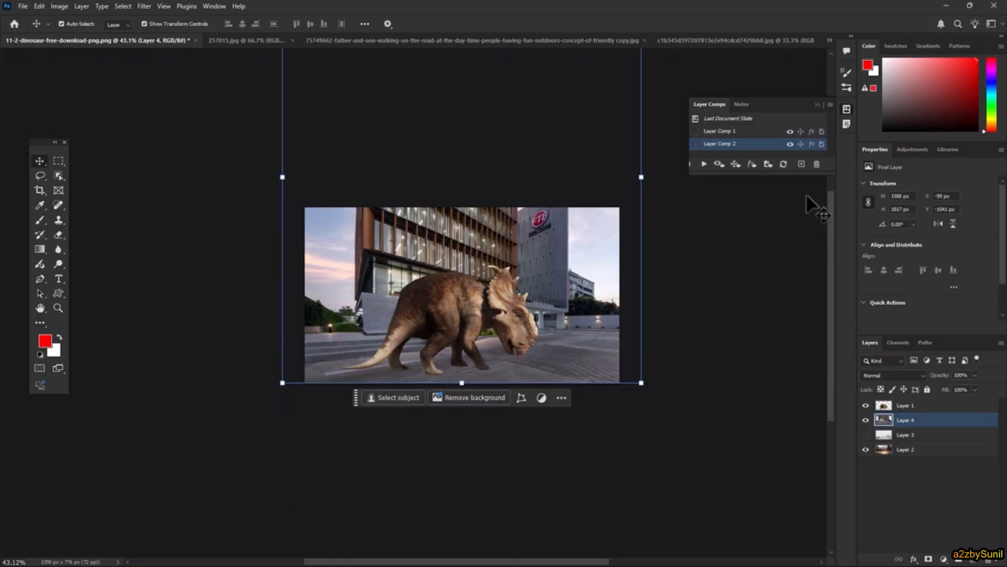
pyautogui.click(802, 164)
pyautogui.click(634, 150)
# Preview the three layer comps in turn, restore the last document state and enlarge the list so every comp fits.
pyautogui.click(696, 131)
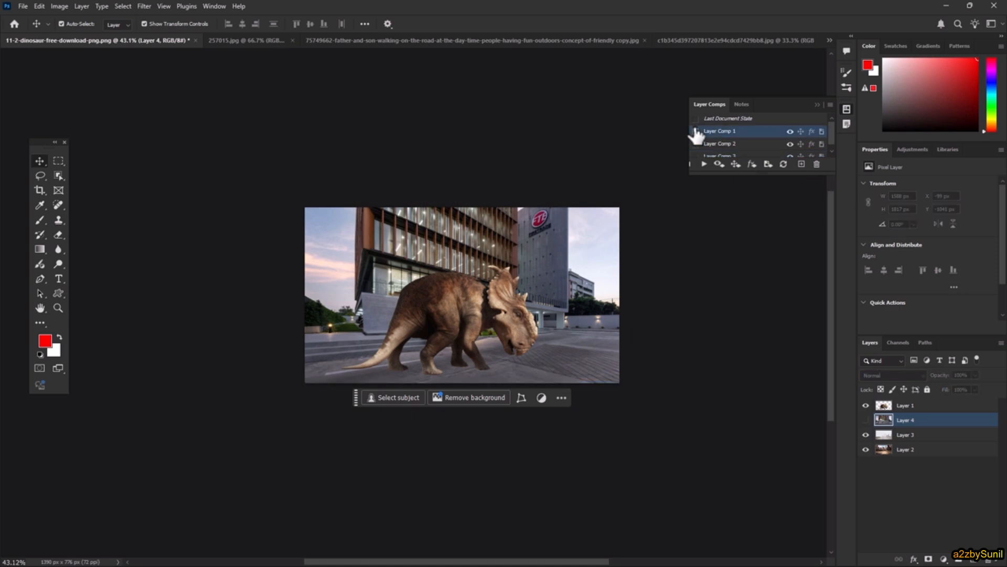
pyautogui.click(697, 143)
pyautogui.click(697, 156)
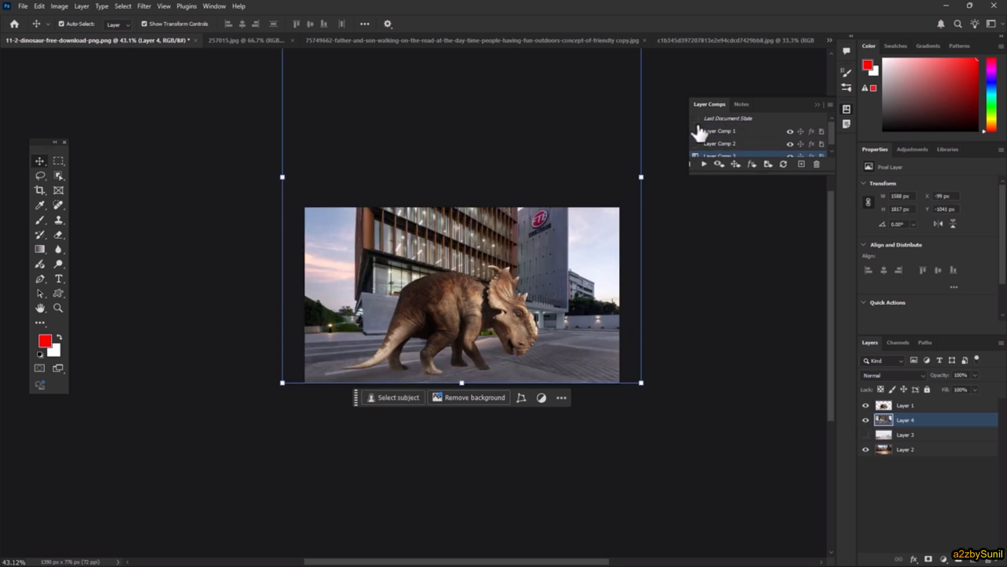
pyautogui.click(696, 132)
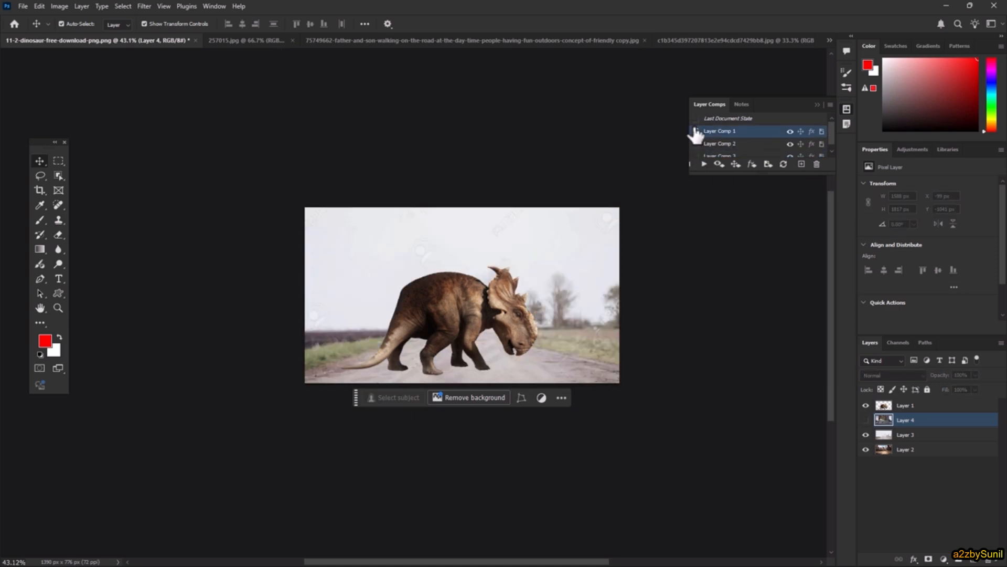
pyautogui.click(695, 119)
pyautogui.moveTo(803, 174); pyautogui.dragTo(811, 229)
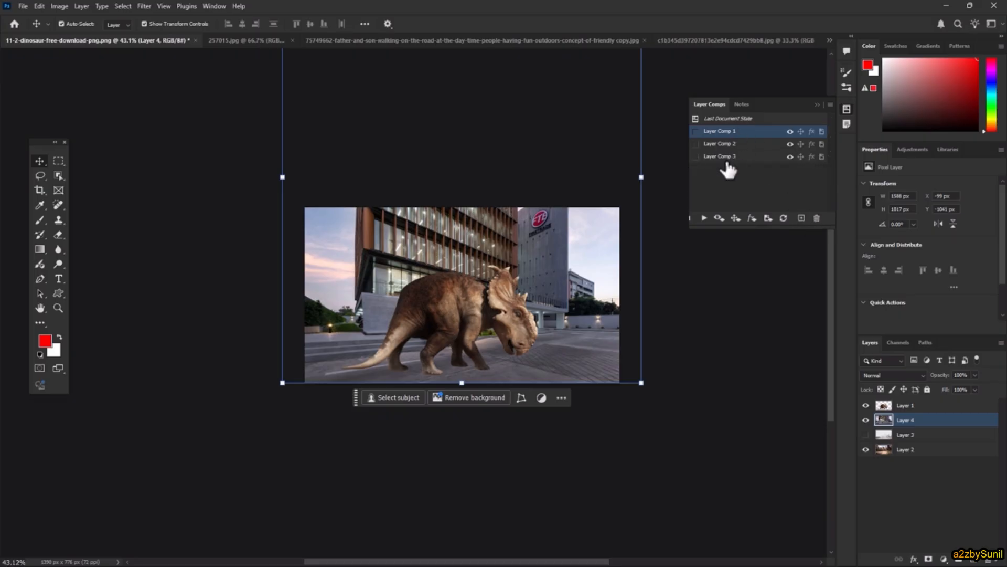
# Export the layer comps to a PDF named waw on the Desktop.
pyautogui.click(23, 5)
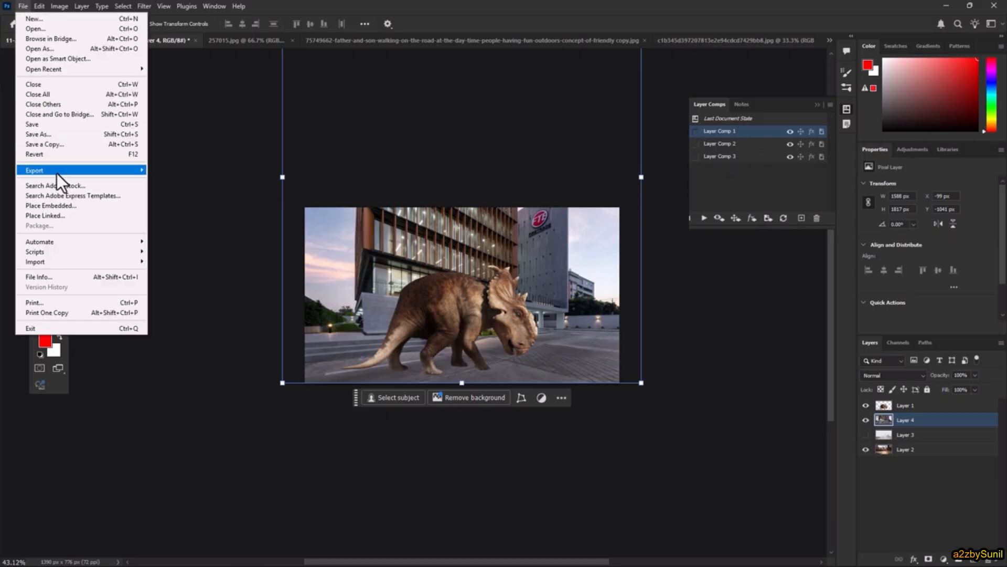
pyautogui.moveTo(57, 173)
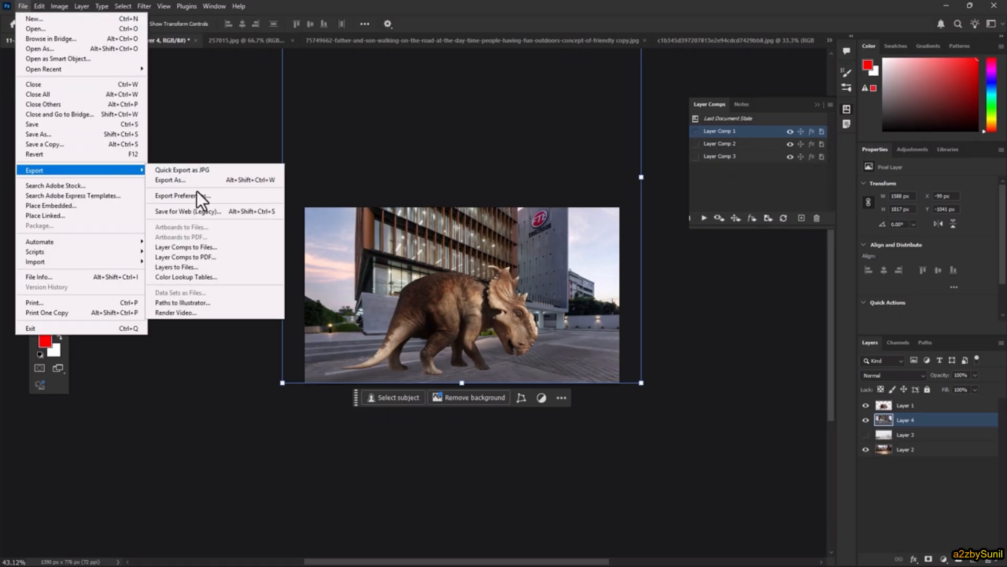
pyautogui.click(219, 259)
pyautogui.click(521, 227)
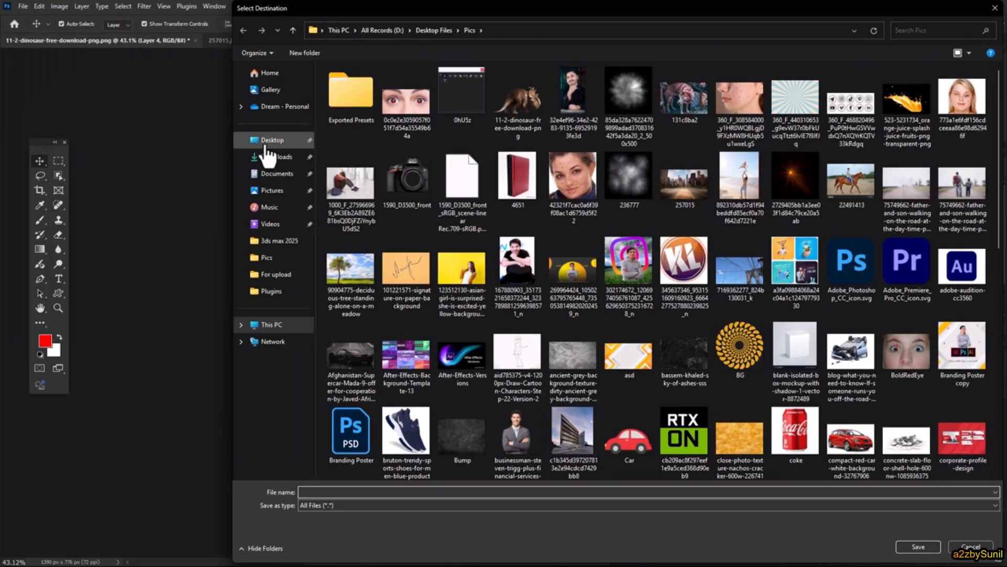
pyautogui.click(727, 492)
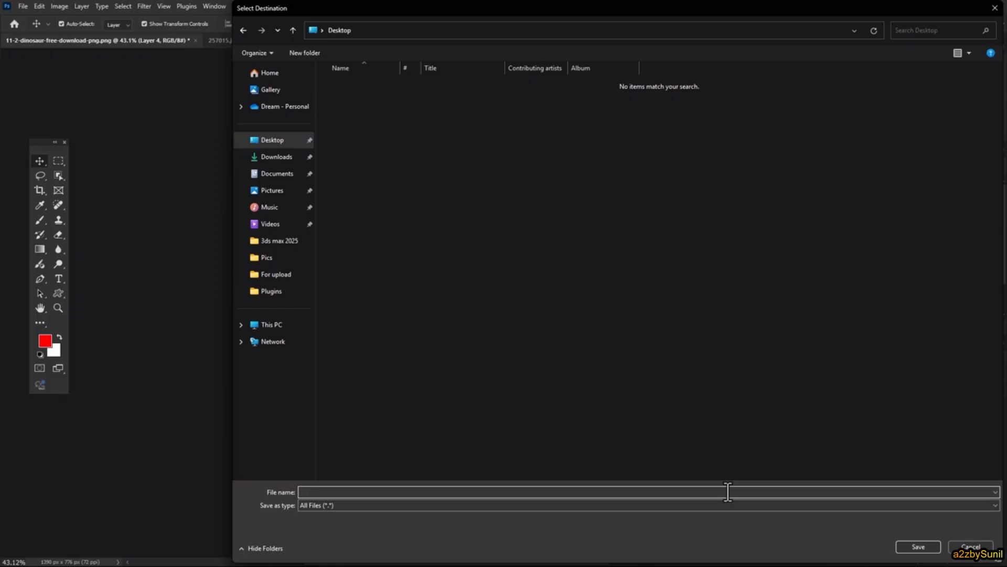
pyautogui.click(912, 546)
pyautogui.click(584, 226)
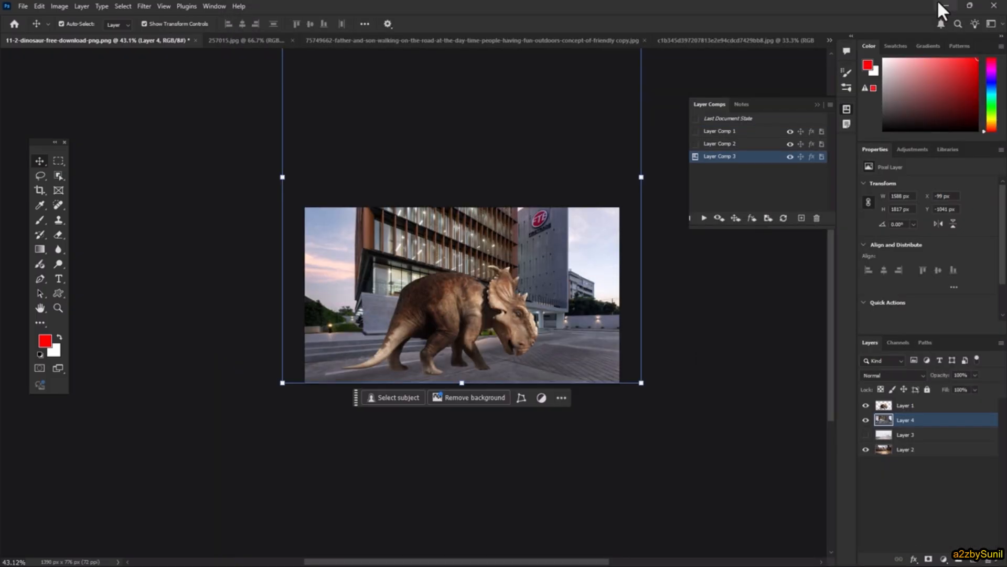
# Open waw.pdf from the desktop in the browser, look through its pages and switch back to Photoshop.
pyautogui.click(945, 6)
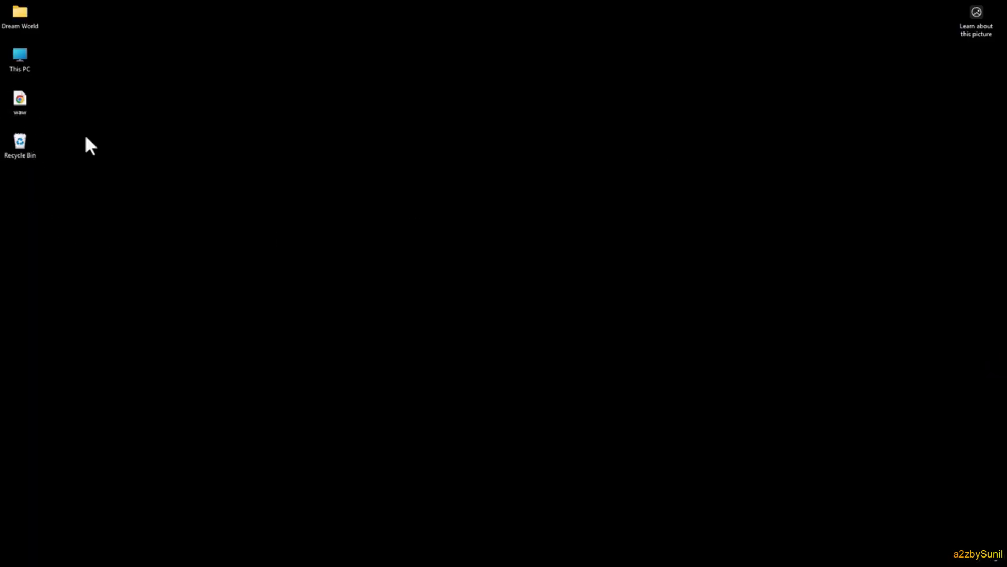
pyautogui.doubleClick(26, 97)
pyautogui.scroll(-15, 687, 257)
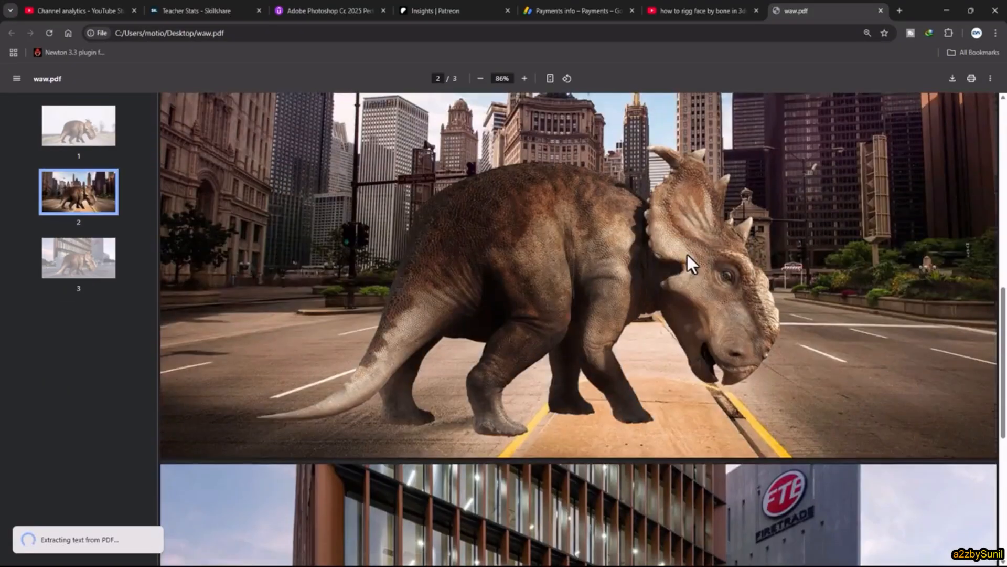
pyautogui.scroll(-2, 687, 253)
pyautogui.scroll(18, 698, 244)
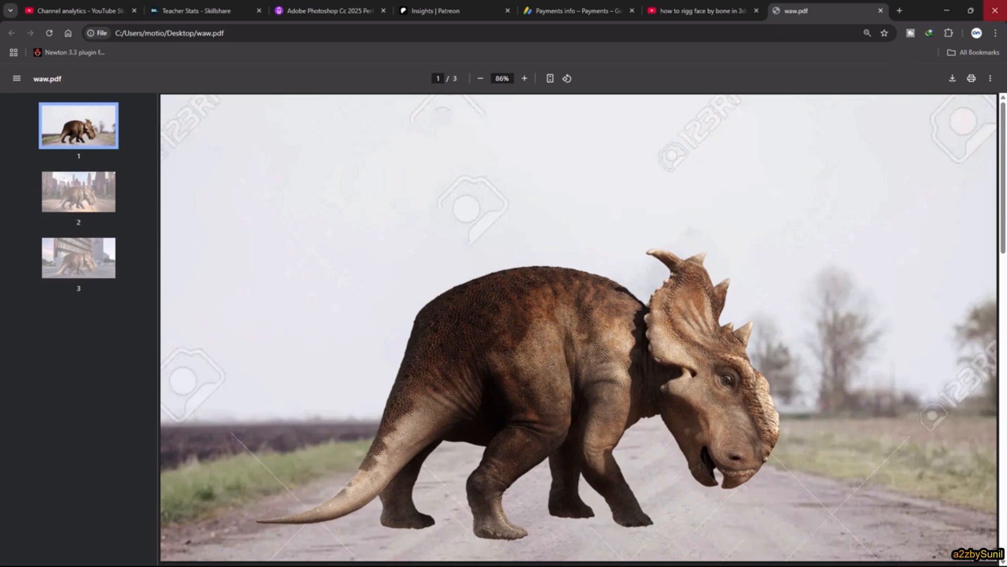
pyautogui.click(948, 9)
pyautogui.click(536, 555)
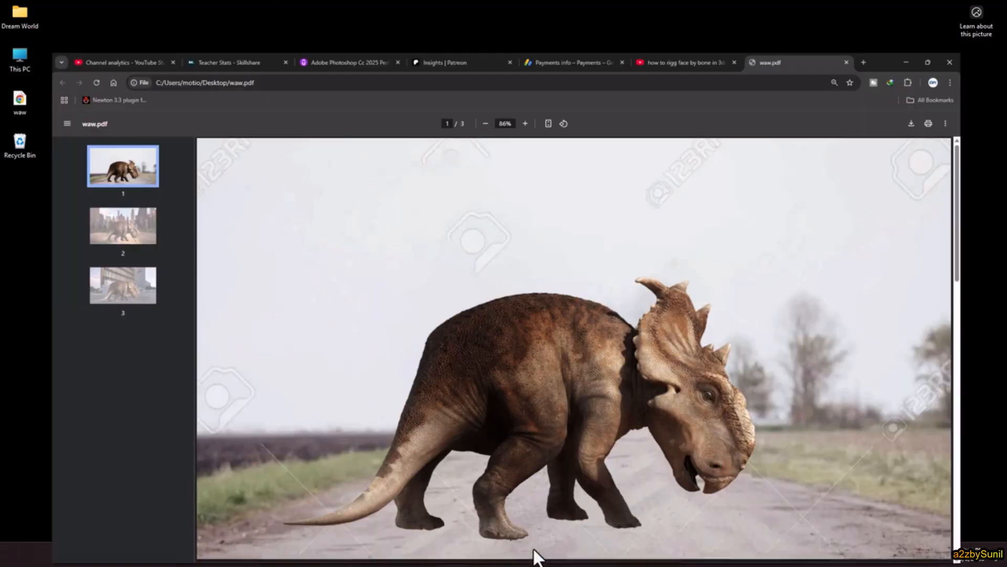
pyautogui.click(535, 555)
pyautogui.click(607, 553)
# Examine the options of the Color Lookup image adjustment and close it without applying.
pyautogui.click(23, 6)
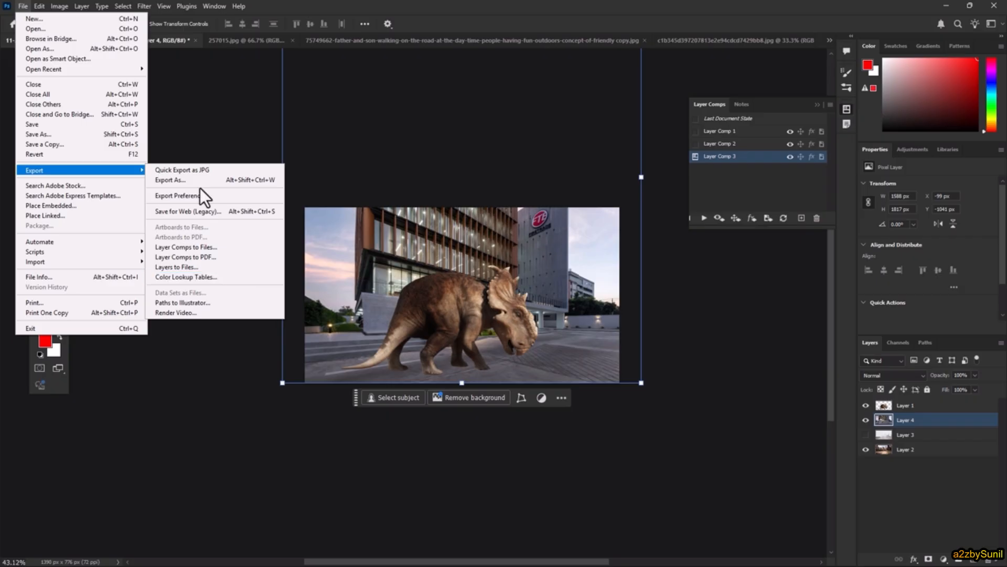
pyautogui.moveTo(64, 2)
pyautogui.moveTo(61, 34)
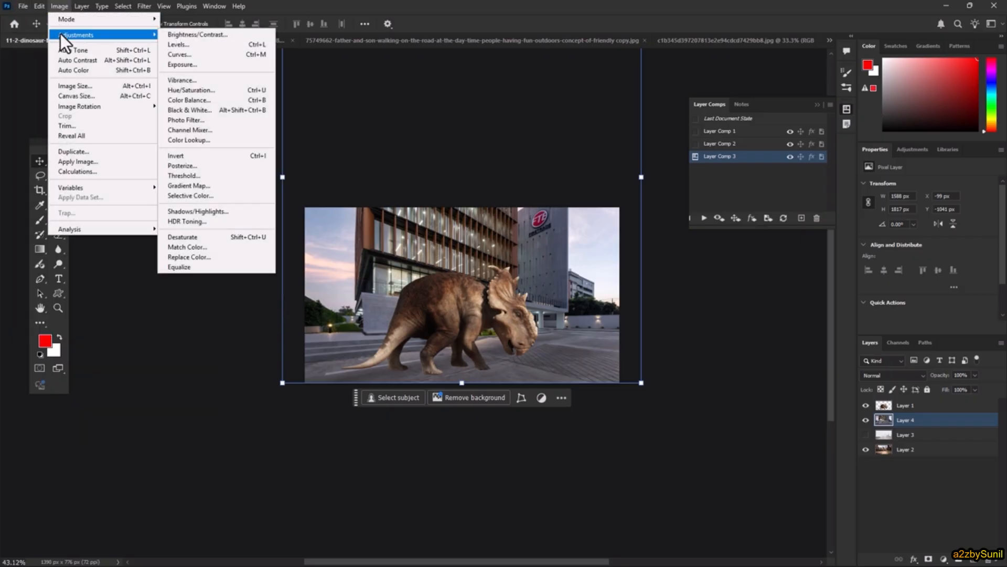
pyautogui.click(203, 140)
pyautogui.click(555, 157)
pyautogui.click(498, 263)
pyautogui.moveTo(520, 131); pyautogui.dragTo(843, 180)
pyautogui.press('Escape')
pyautogui.click(22, 5)
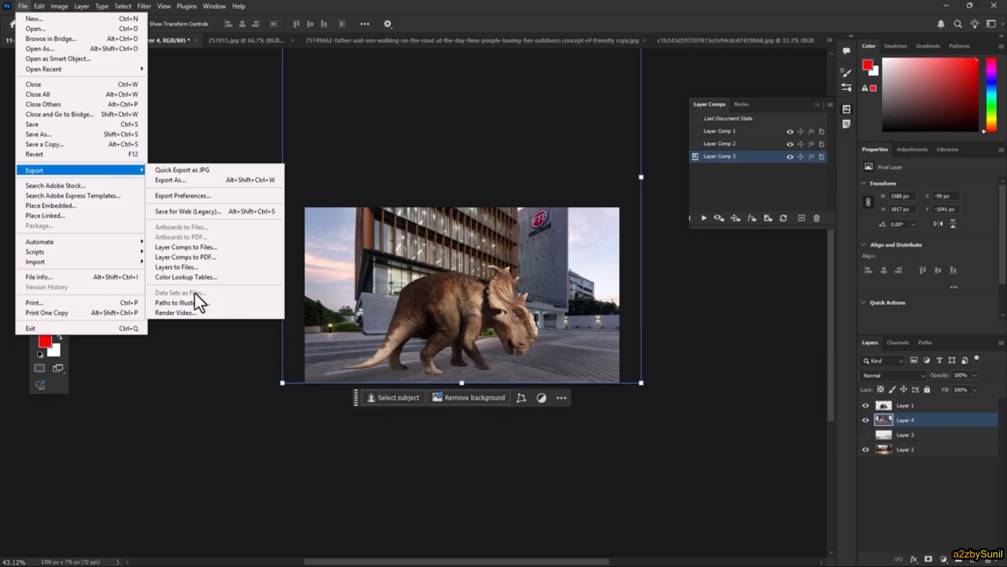
pyautogui.moveTo(59, 6)
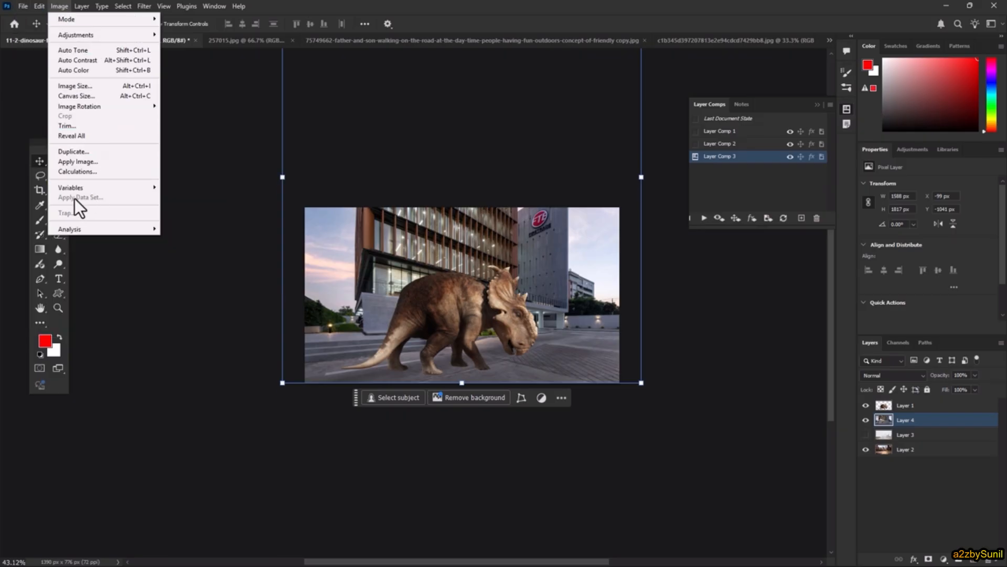
pyautogui.moveTo(113, 188)
pyautogui.moveTo(23, 4)
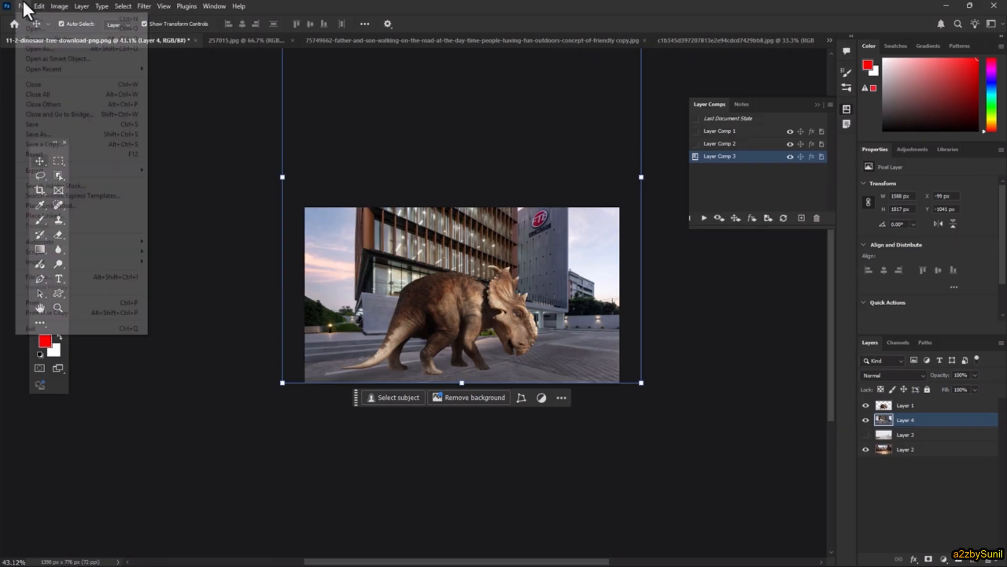
pyautogui.moveTo(61, 171)
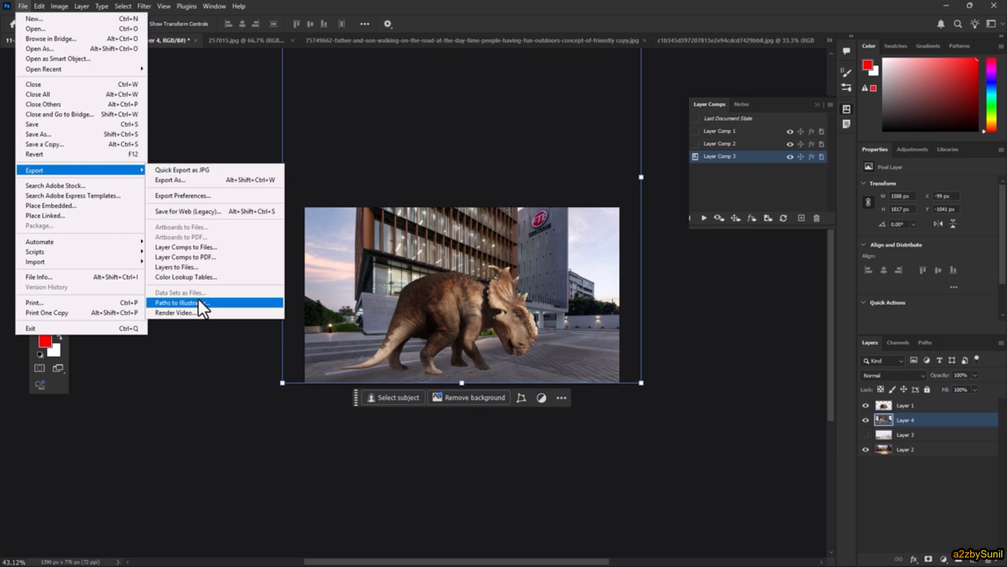
pyautogui.click(240, 49)
# Create a new document from the recent iPhone Plus preset, a white 1242 x 2208 px artboard.
pyautogui.click(21, 7)
pyautogui.click(34, 15)
pyautogui.click(705, 423)
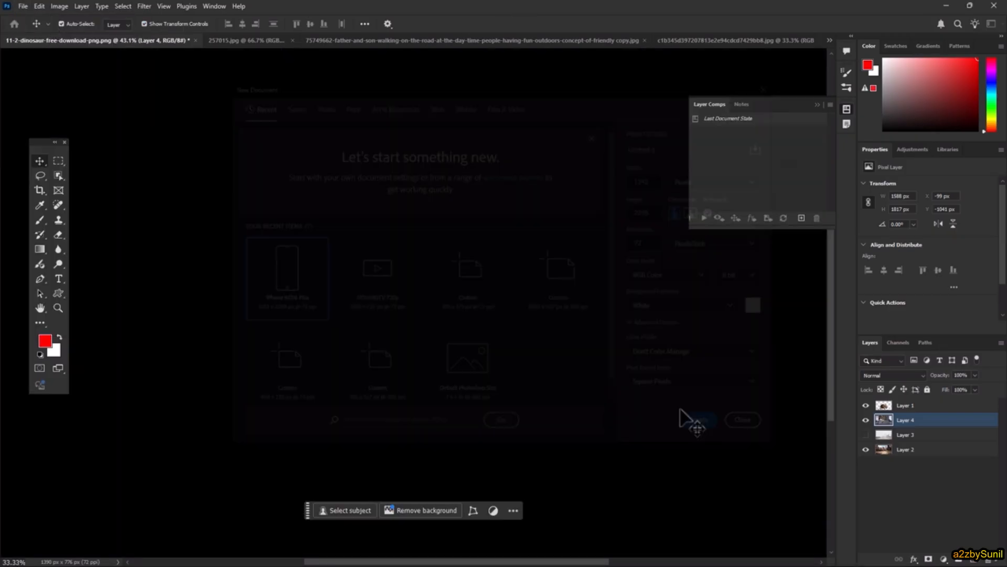
# Draw a closed, uneven five-pointed star about 1023 x 1095 px with the Pen tool as a red shape in the artboard's upper half.
pyautogui.click(43, 275)
pyautogui.click(71, 280)
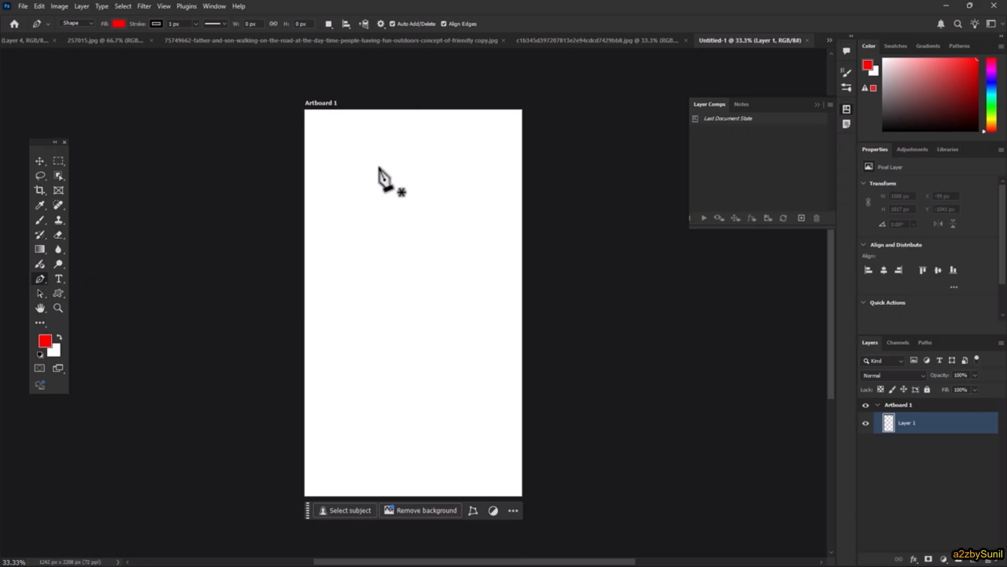
pyautogui.click(350, 305)
pyautogui.click(434, 160)
pyautogui.moveTo(485, 351); pyautogui.dragTo(493, 364)
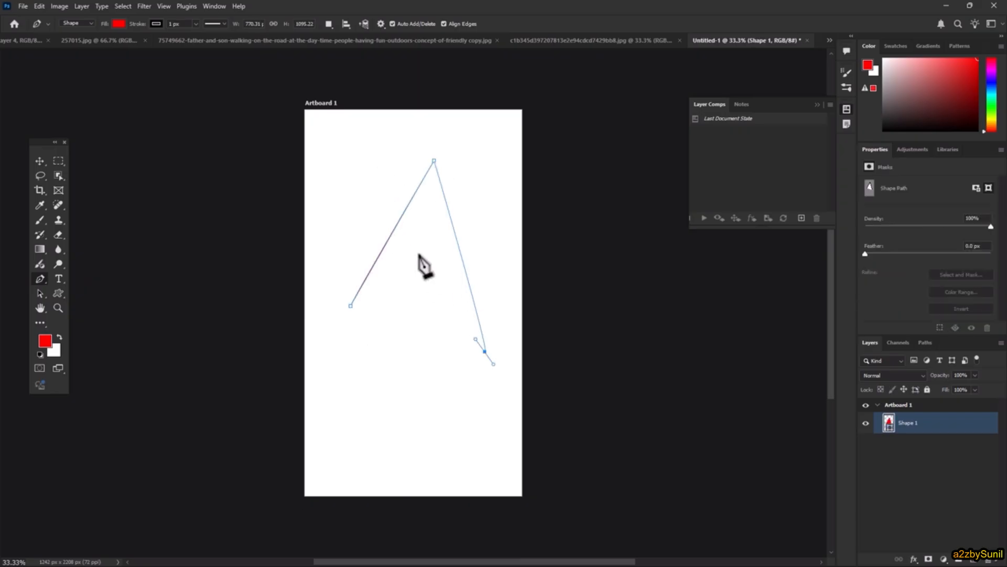
pyautogui.click(334, 185)
pyautogui.click(512, 184)
pyautogui.click(351, 306)
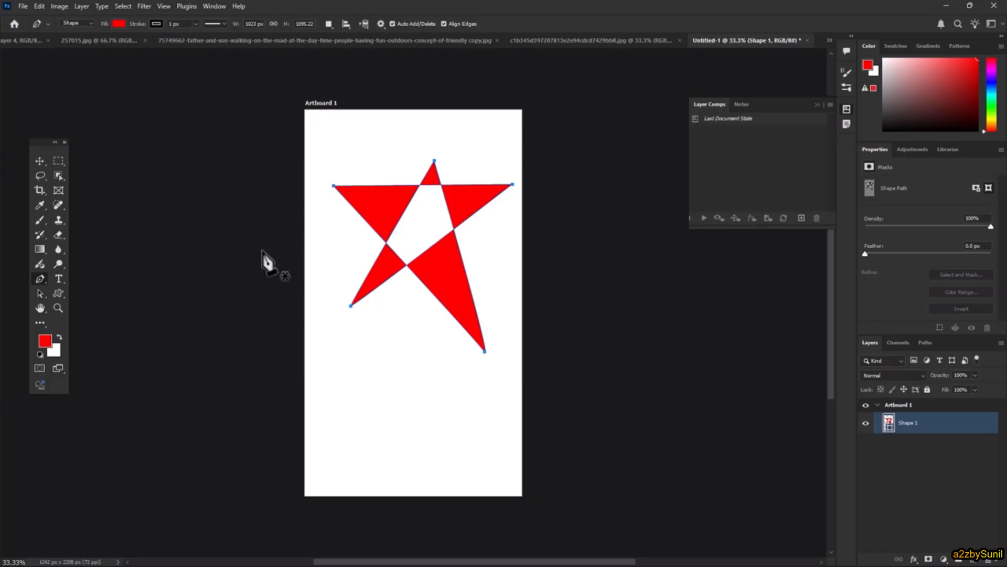
# Place the city street photo 257015 as an embedded object on the artboard and accept its default size.
pyautogui.click(23, 6)
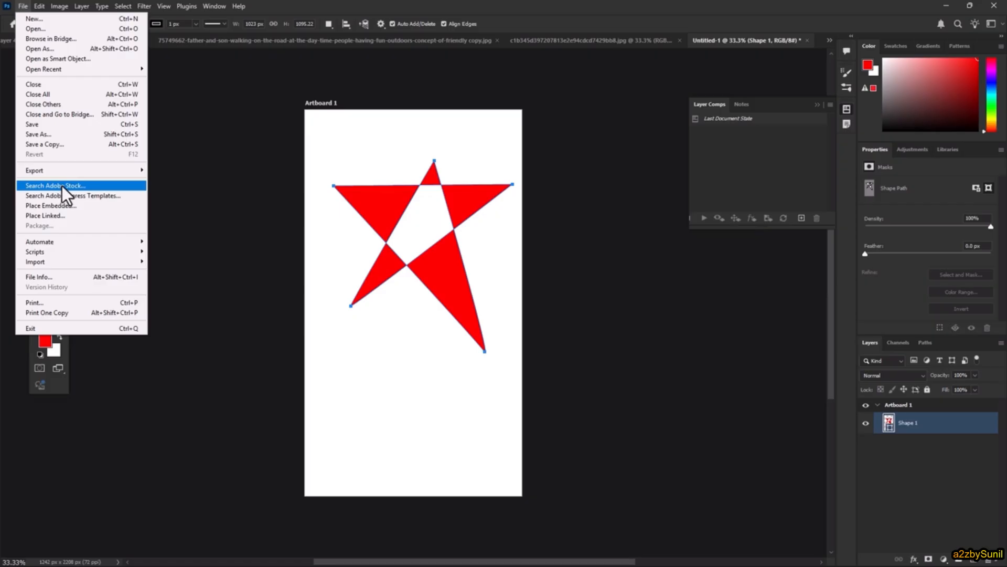
pyautogui.click(83, 207)
pyautogui.click(445, 182)
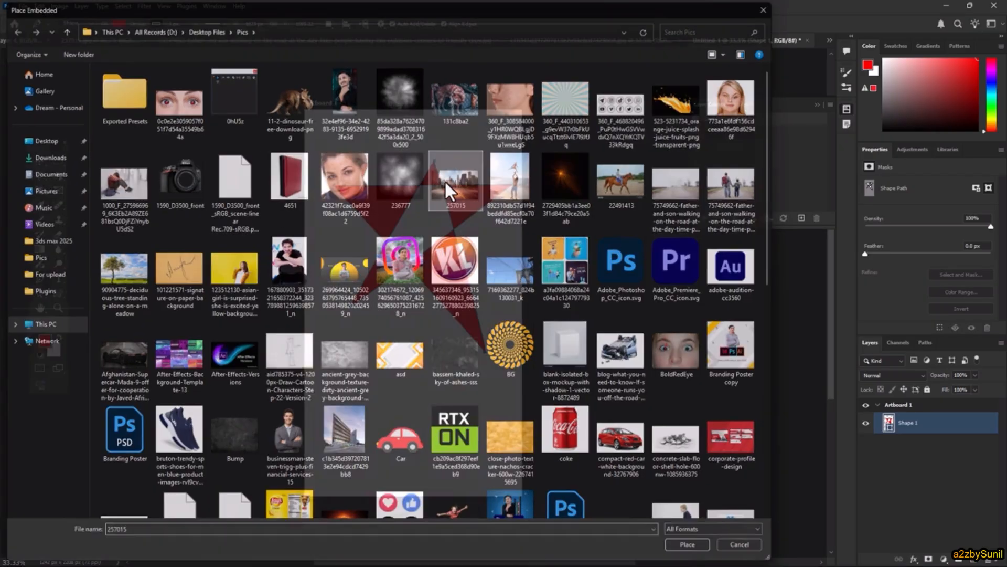
pyautogui.doubleClick(445, 181)
pyautogui.click(522, 23)
# Place the horse rider photo 22491413 as a linked object and scale it to about 1300 x 970 px across the artboard's width.
pyautogui.click(22, 6)
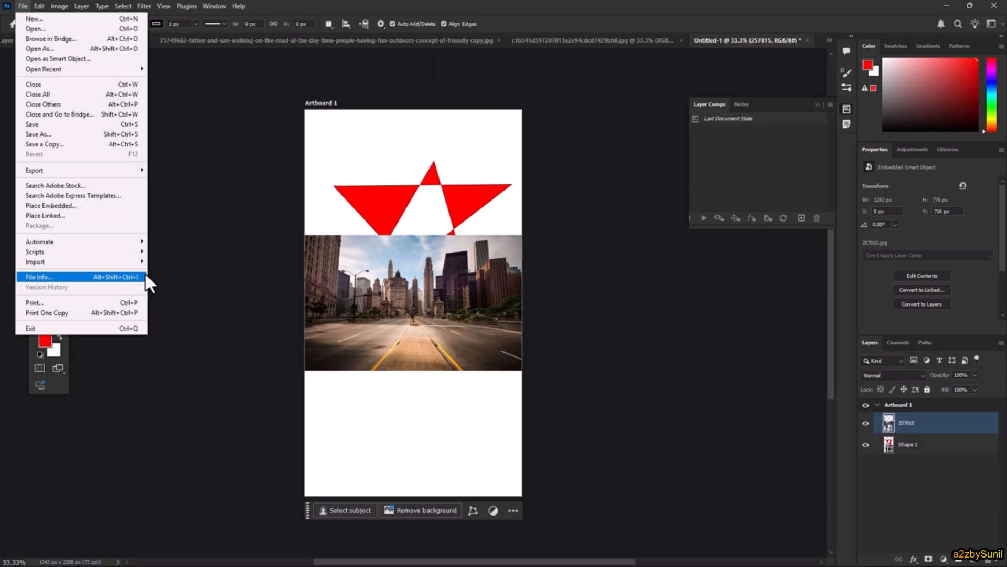
pyautogui.click(55, 215)
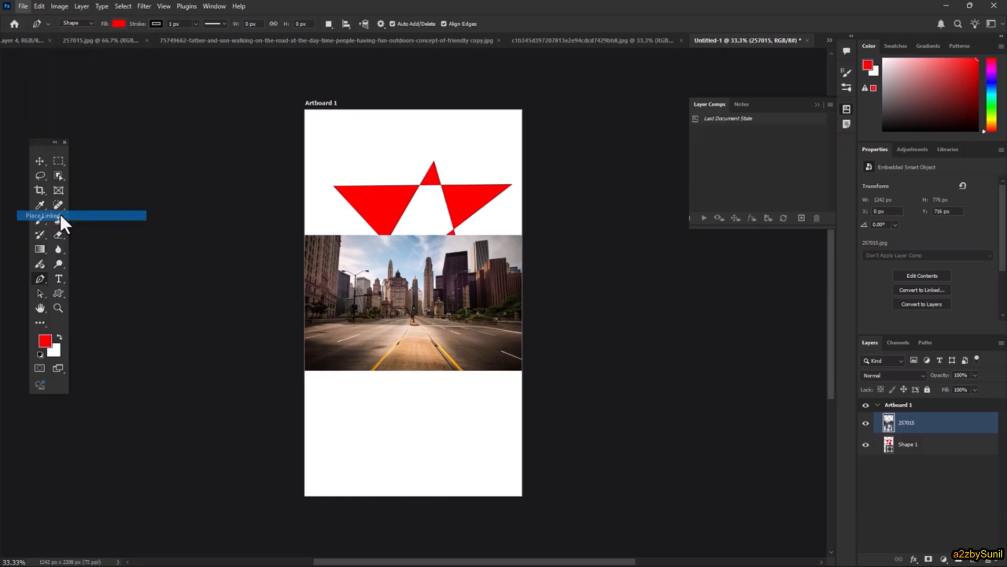
pyautogui.doubleClick(618, 175)
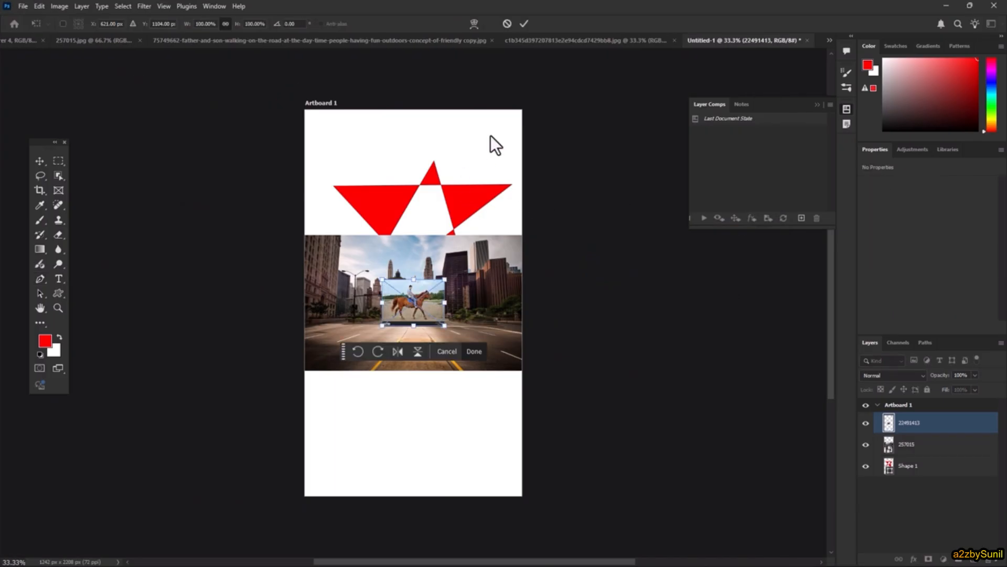
pyautogui.moveTo(445, 279); pyautogui.dragTo(526, 219)
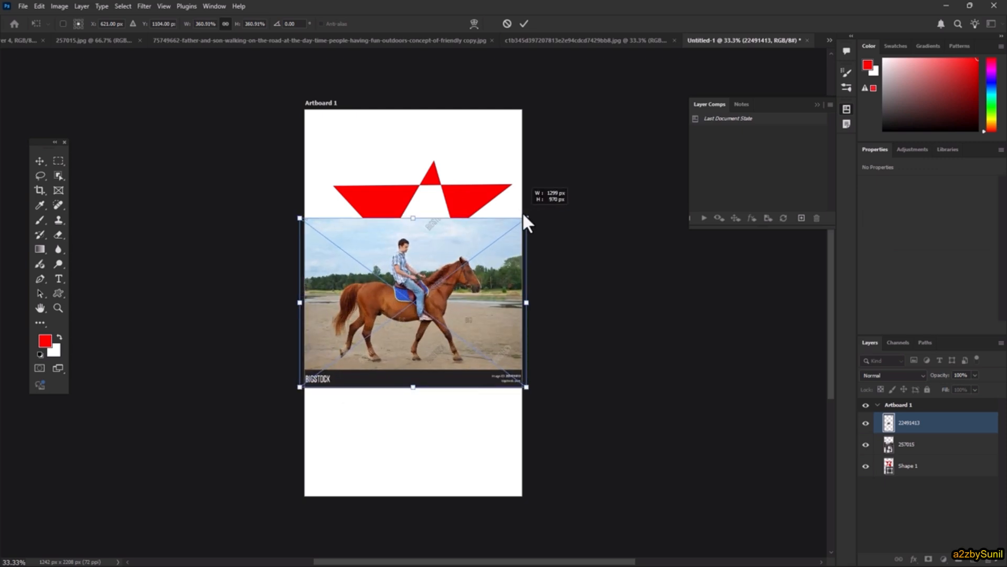
pyautogui.click(525, 24)
pyautogui.press('p')
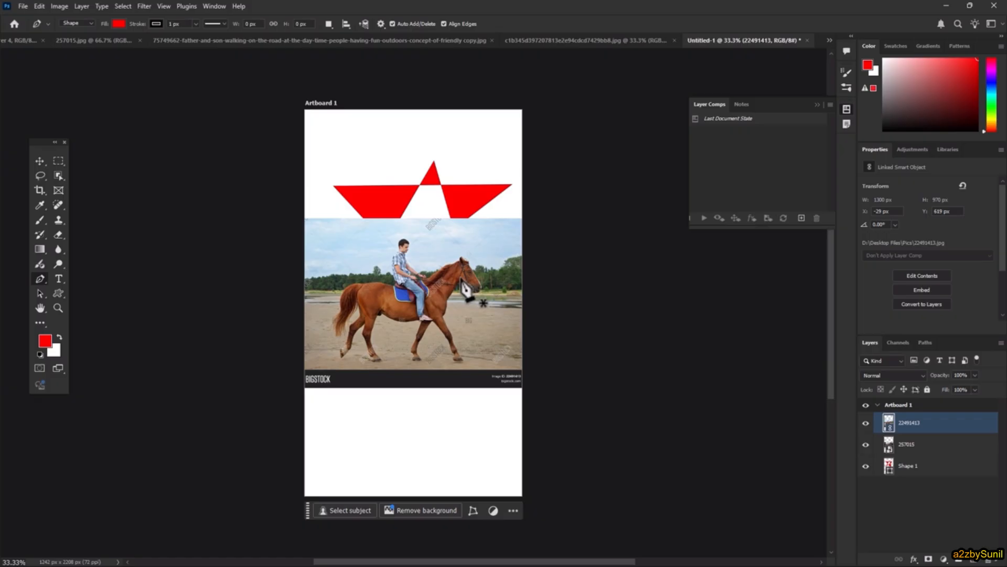
pyautogui.click(23, 6)
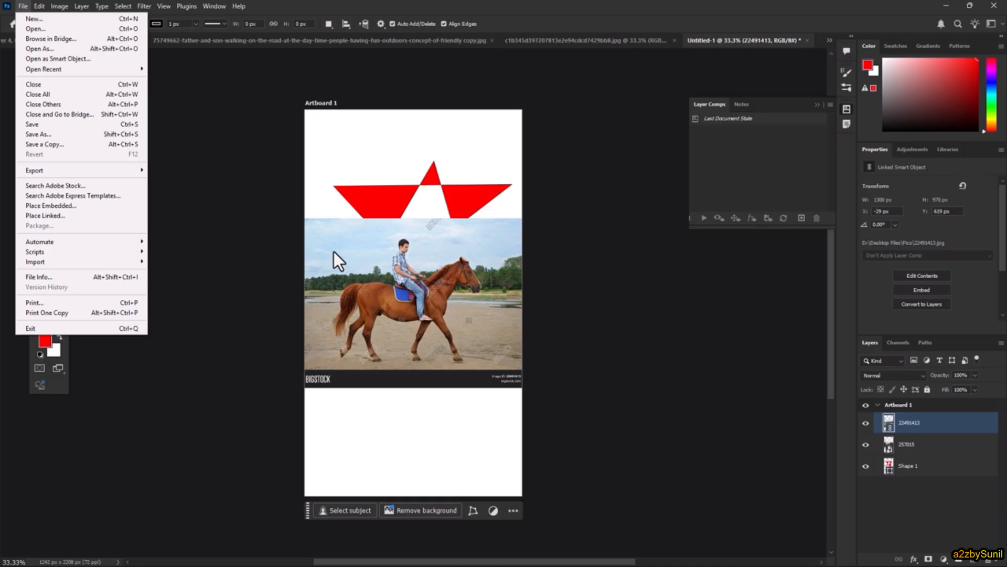
pyautogui.moveTo(137, 244)
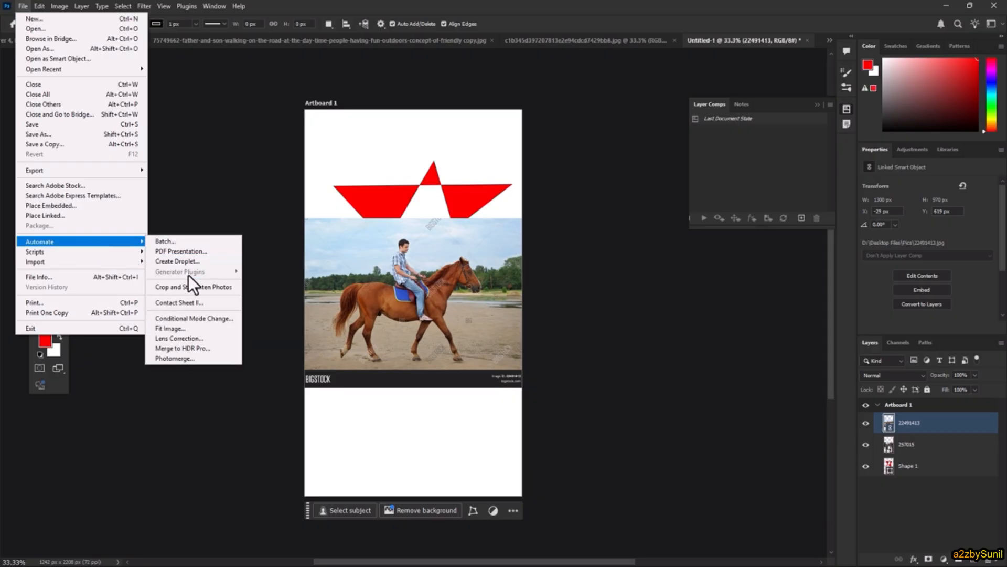
pyautogui.moveTo(576, 4); pyautogui.dragTo(407, 10)
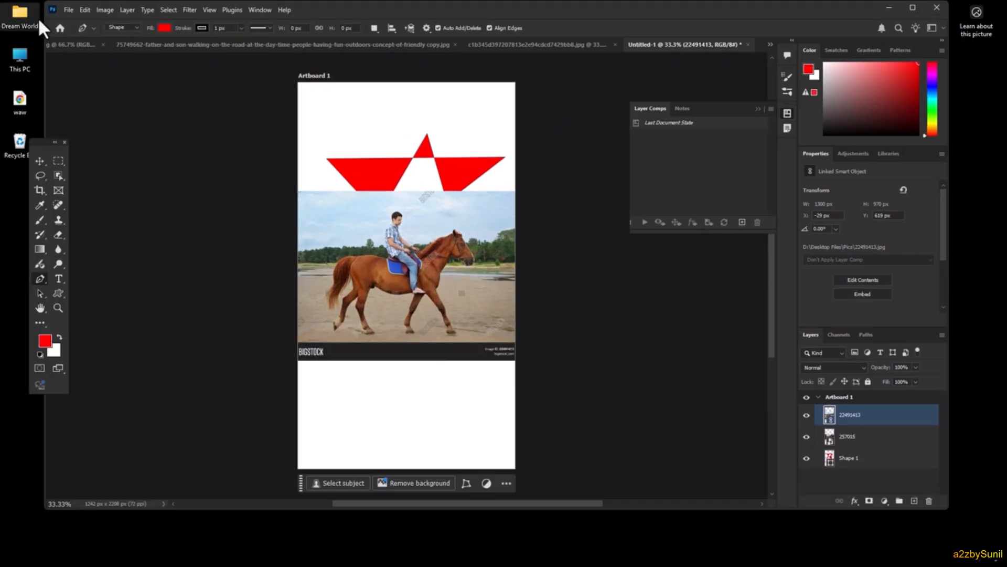
pyautogui.doubleClick(319, 4)
# Close all open documents without saving the changes.
pyautogui.click(23, 7)
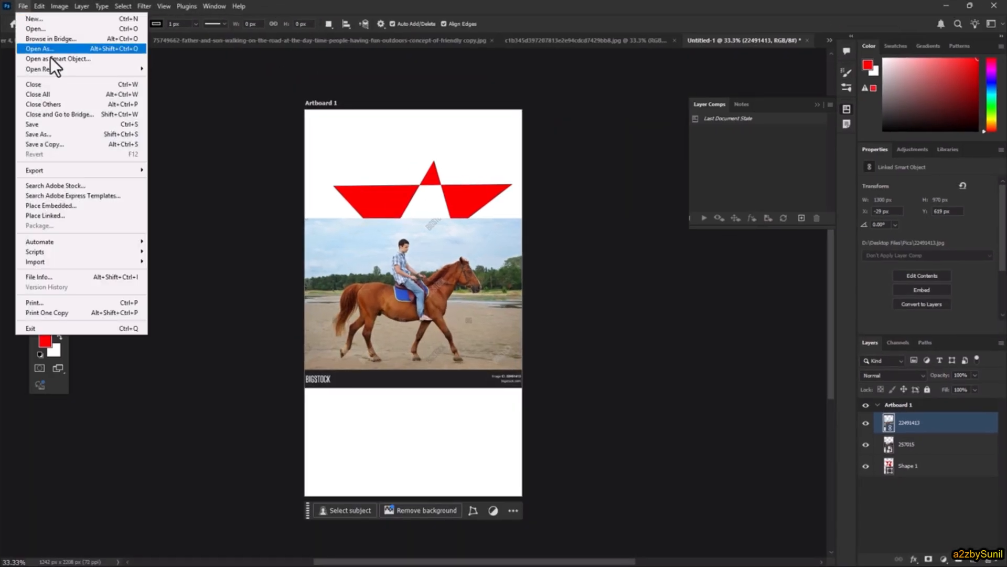
pyautogui.click(75, 137)
pyautogui.click(488, 214)
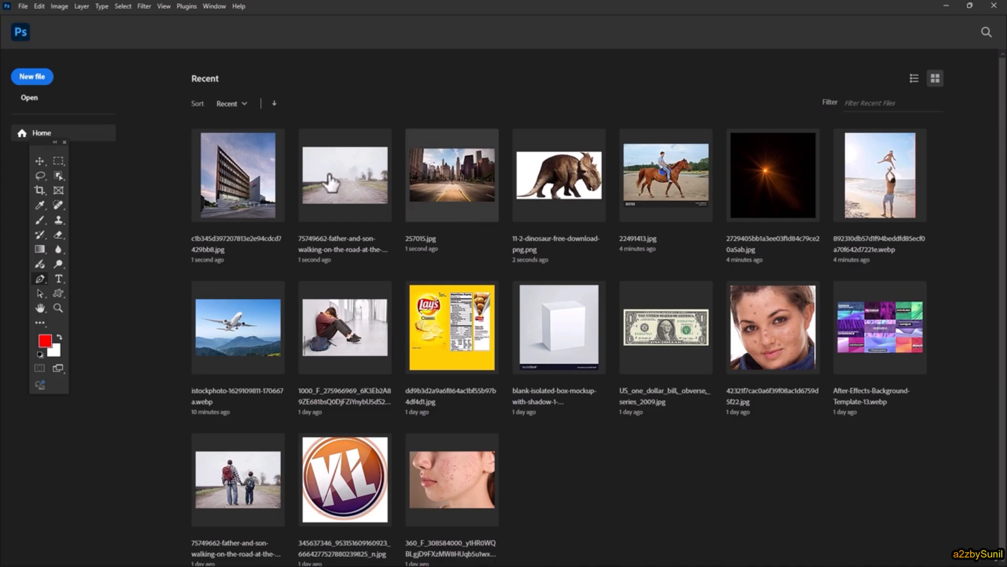
# Open the beach photo 892310db57d1f94beddfd85ecf0a70f642d7221e and the horse rider photo 22491413 together.
pyautogui.hotkey('ctrl', 'o')
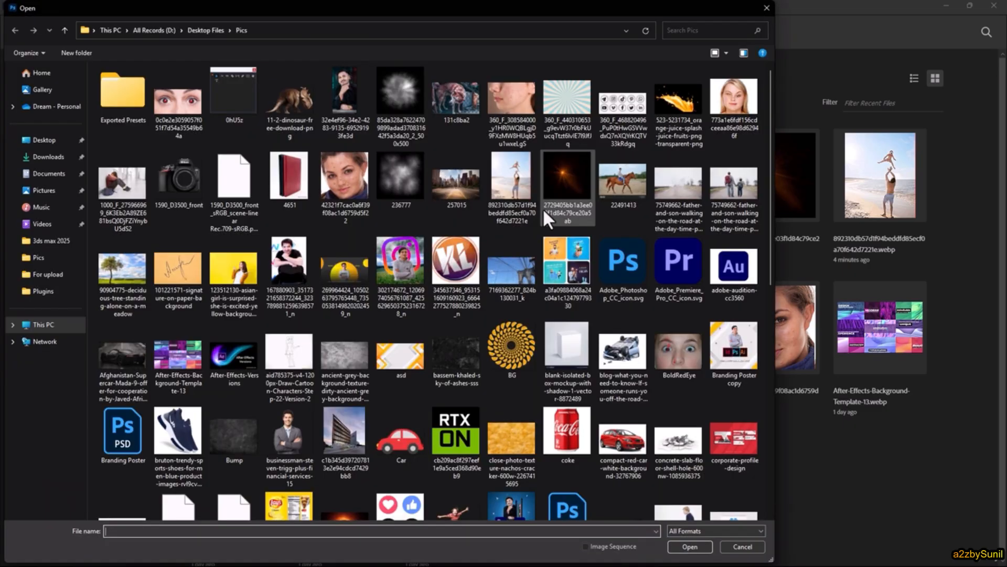
pyautogui.click(510, 179)
pyautogui.keyDown('ctrl'); pyautogui.click(605, 181); pyautogui.keyUp('ctrl')
pyautogui.click(698, 547)
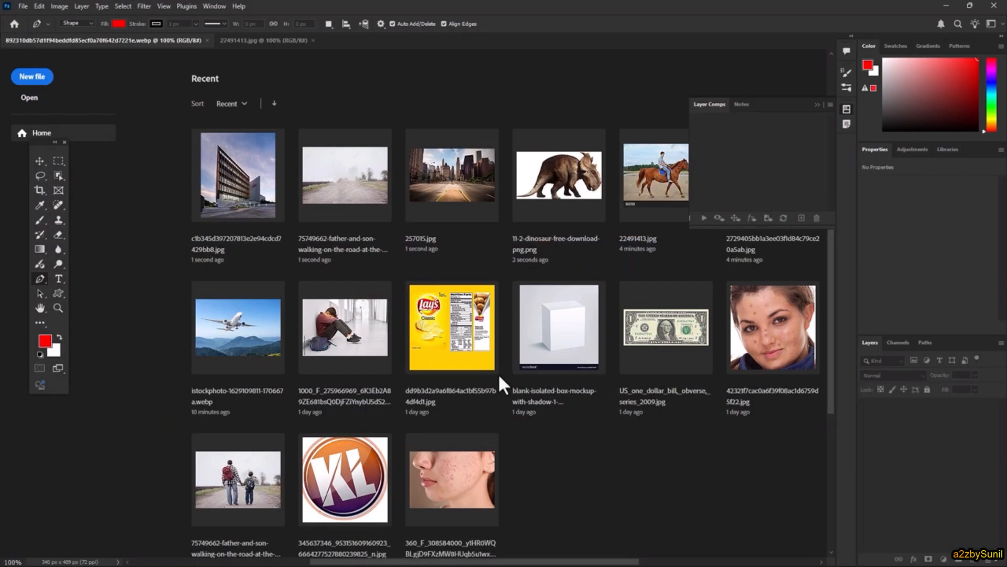
pyautogui.click(22, 6)
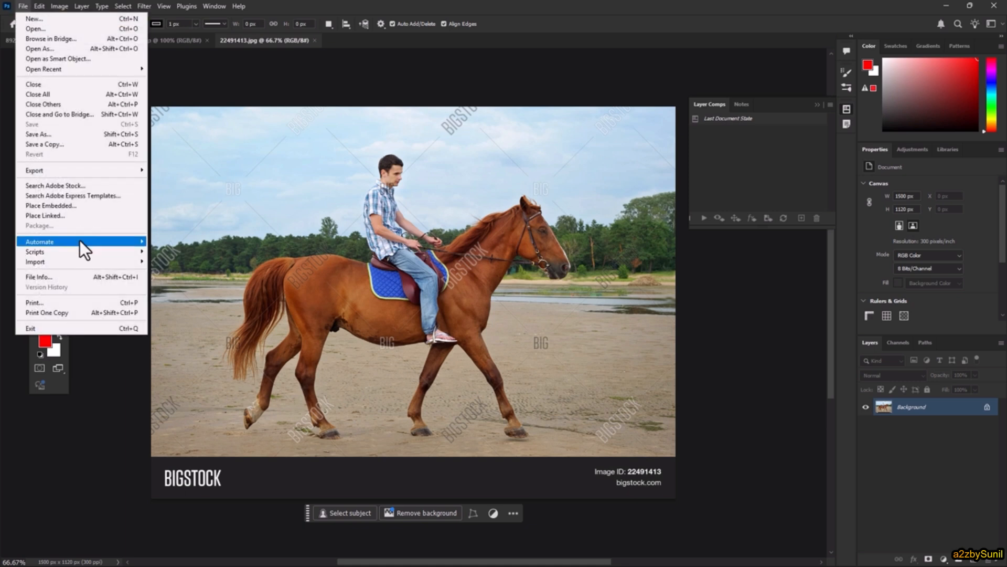
pyautogui.moveTo(80, 240)
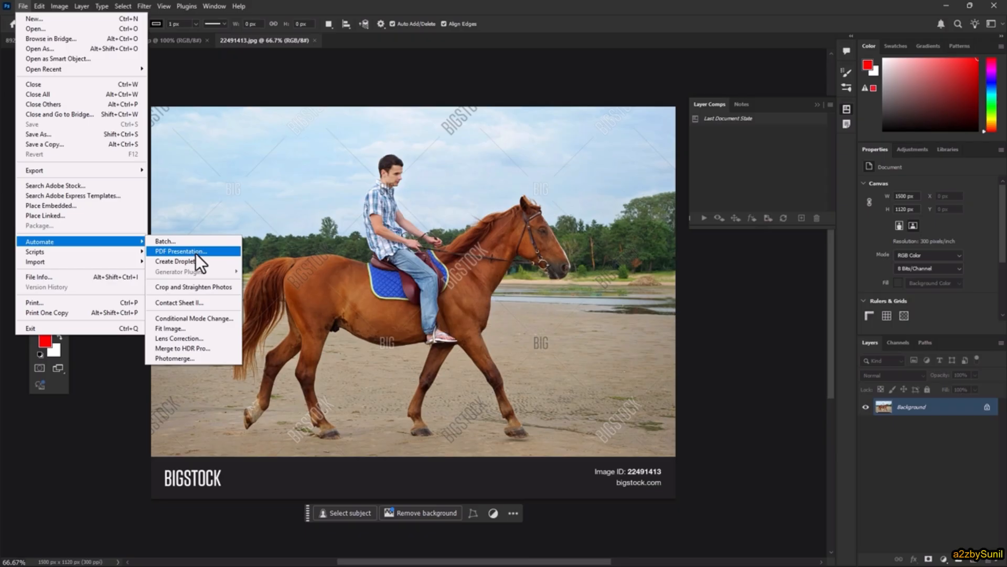
pyautogui.click(684, 2)
# Replace the open photos with After-Effects-Background-Template-13.webp and collapse the Layer Comps panel.
pyautogui.click(23, 6)
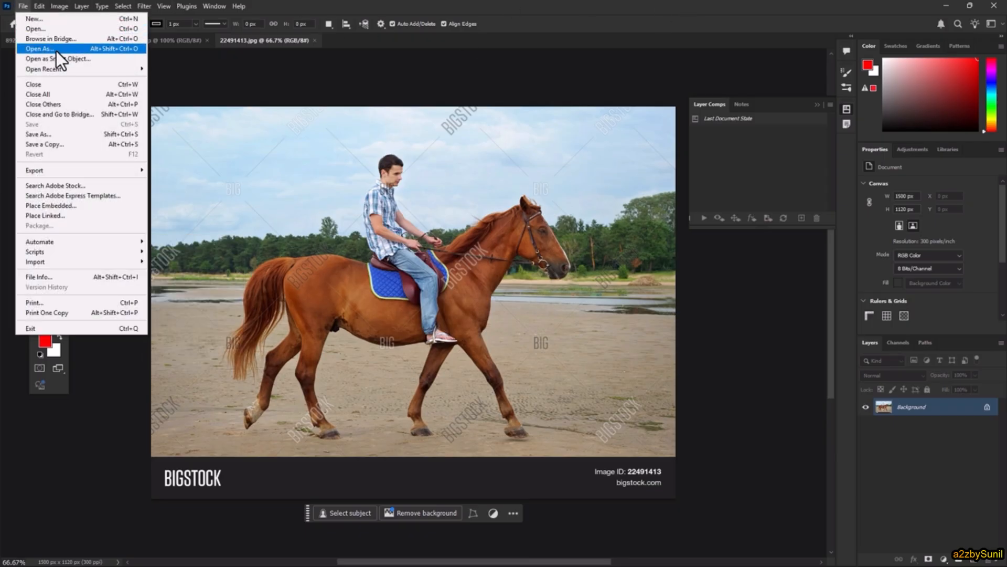
pyautogui.click(51, 94)
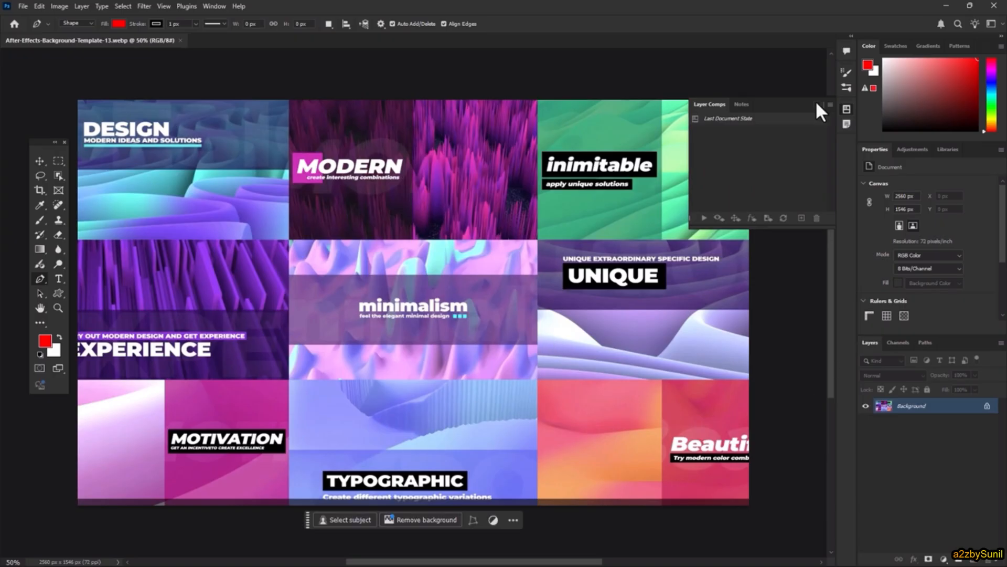
pyautogui.click(818, 104)
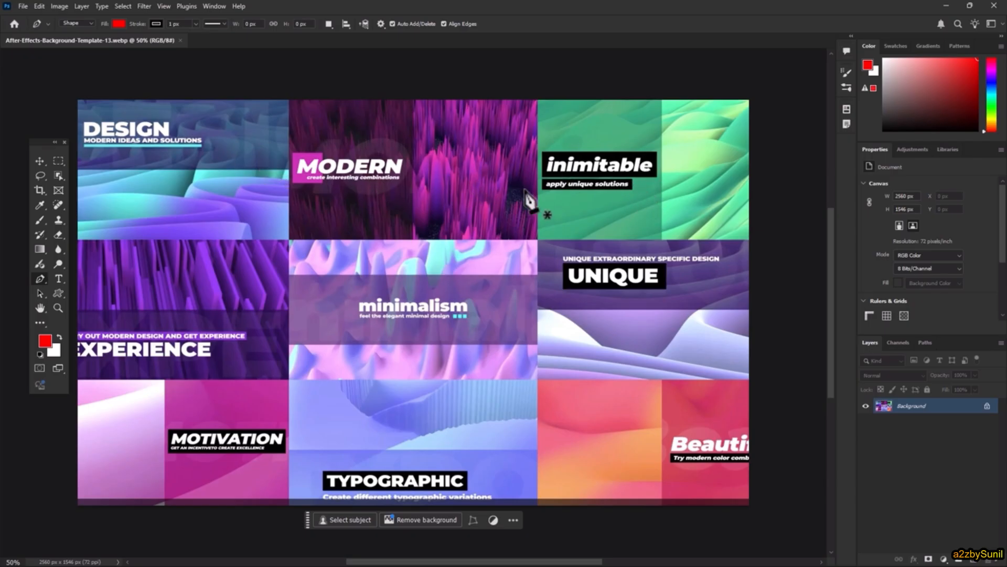
# Select the middle row of tiles with the Rectangular Marquee and apply a centered white stroke around it.
pyautogui.click(58, 160)
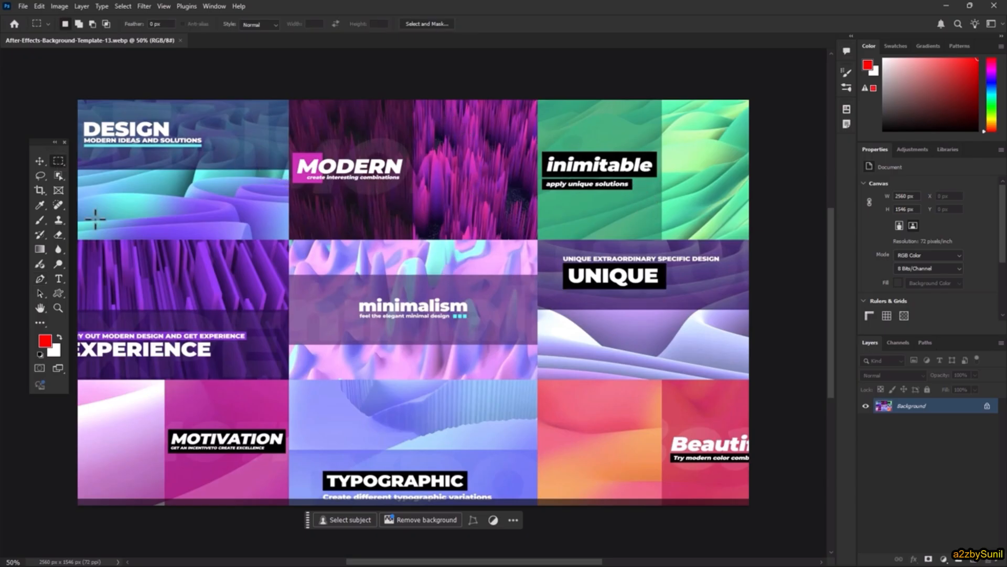
pyautogui.moveTo(78, 240); pyautogui.dragTo(800, 380)
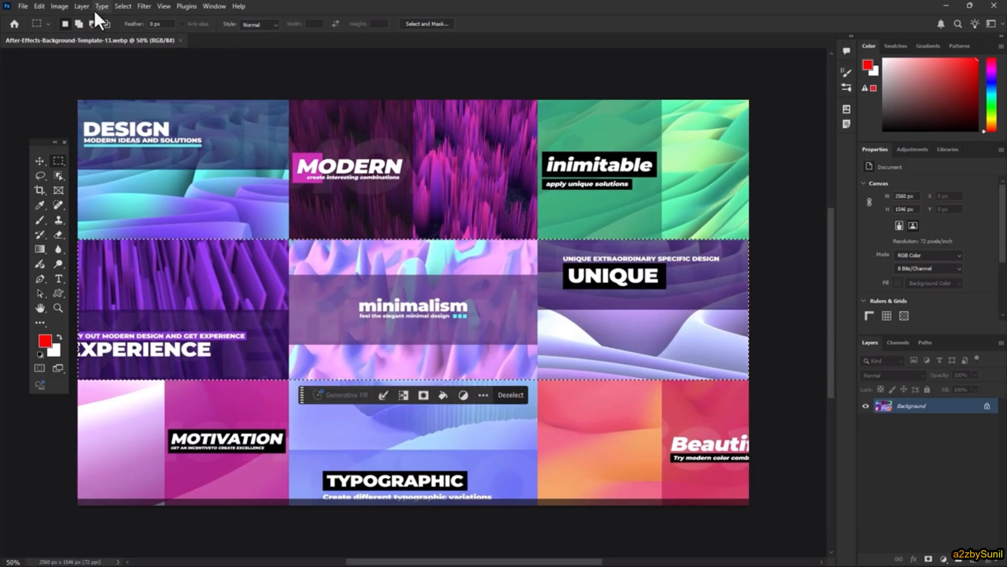
pyautogui.click(39, 6)
pyautogui.click(53, 181)
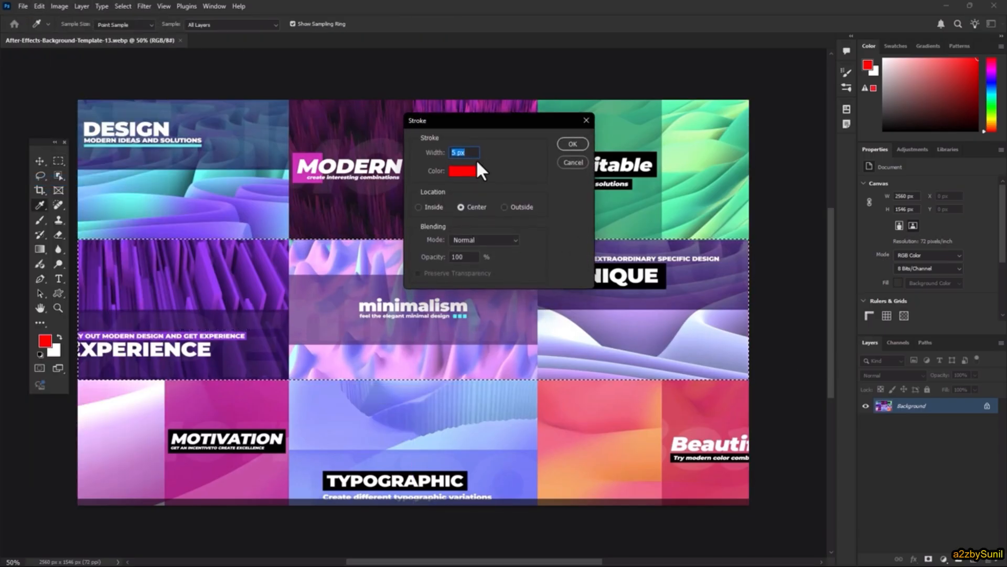
pyautogui.click(464, 168)
pyautogui.click(366, 132)
pyautogui.click(601, 127)
pyautogui.click(569, 141)
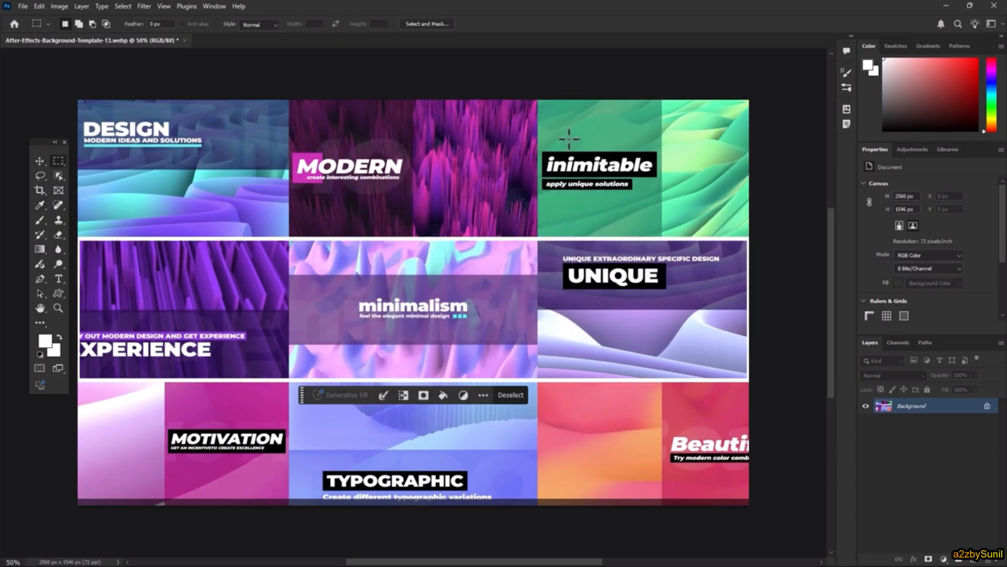
# Select the middle column of tiles over the full image height, apply the same white stroke around it, and clear the selection.
pyautogui.hotkey('ctrl', 'd')
pyautogui.moveTo(291, 101)
pyautogui.mouseDown()
pyautogui.moveTo(535, 407)
pyautogui.moveTo(540, 510)
pyautogui.mouseUp()
pyautogui.click(40, 6)
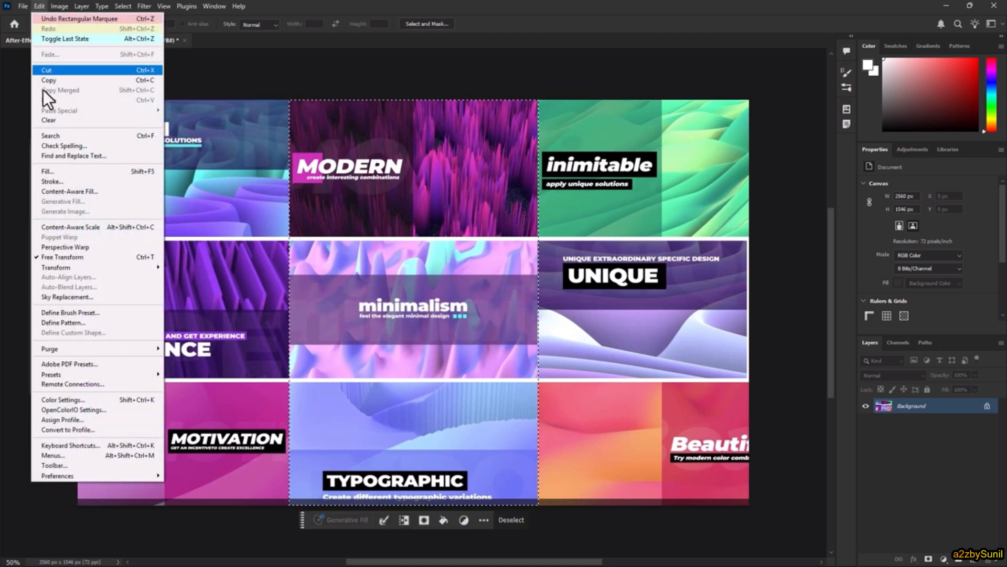
pyautogui.click(65, 192)
pyautogui.click(572, 144)
pyautogui.hotkey('ctrl', 'd')
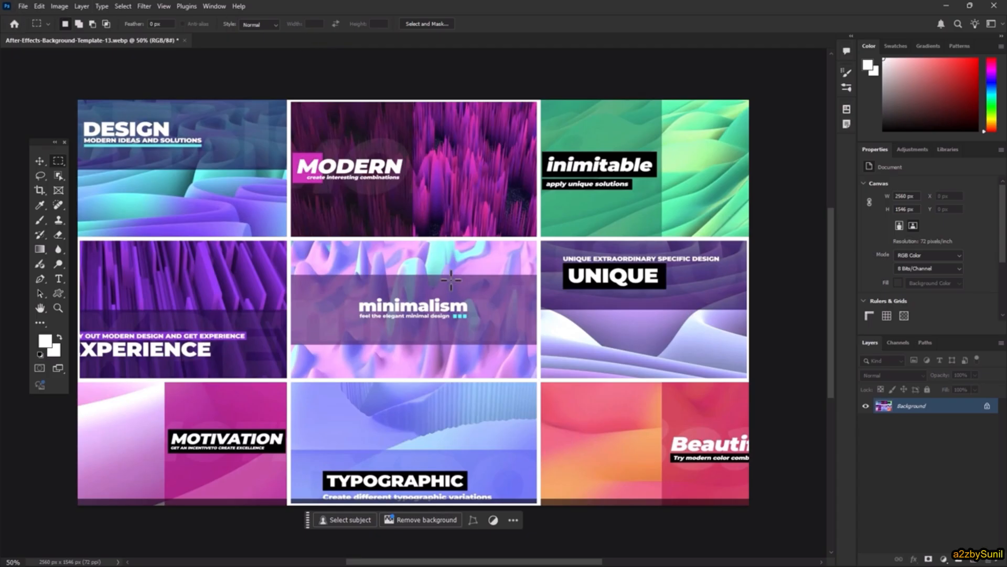
# Split the tiled image into separate documents with Crop and Straighten Photos and review several of the resulting documents.
pyautogui.click(26, 7)
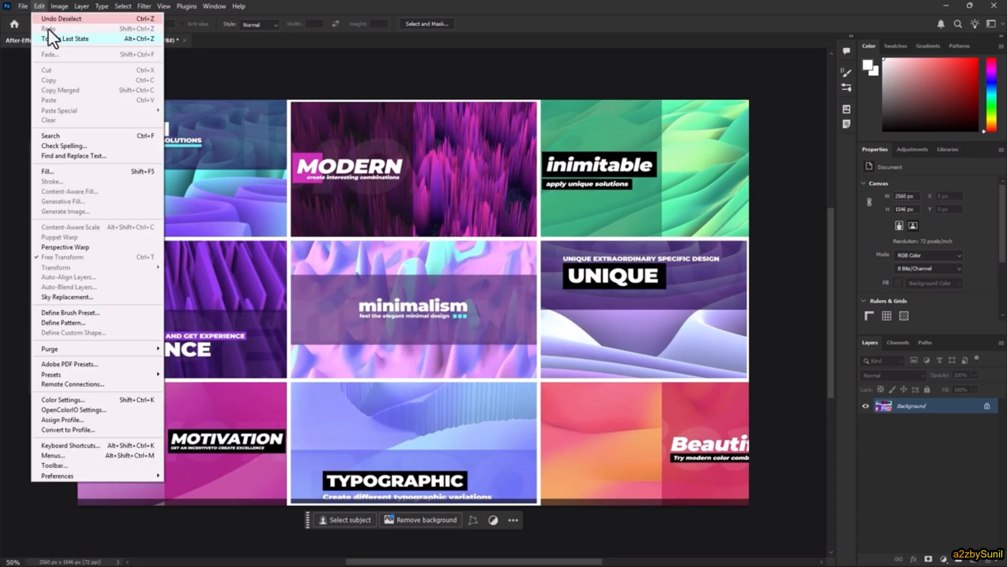
pyautogui.moveTo(84, 246)
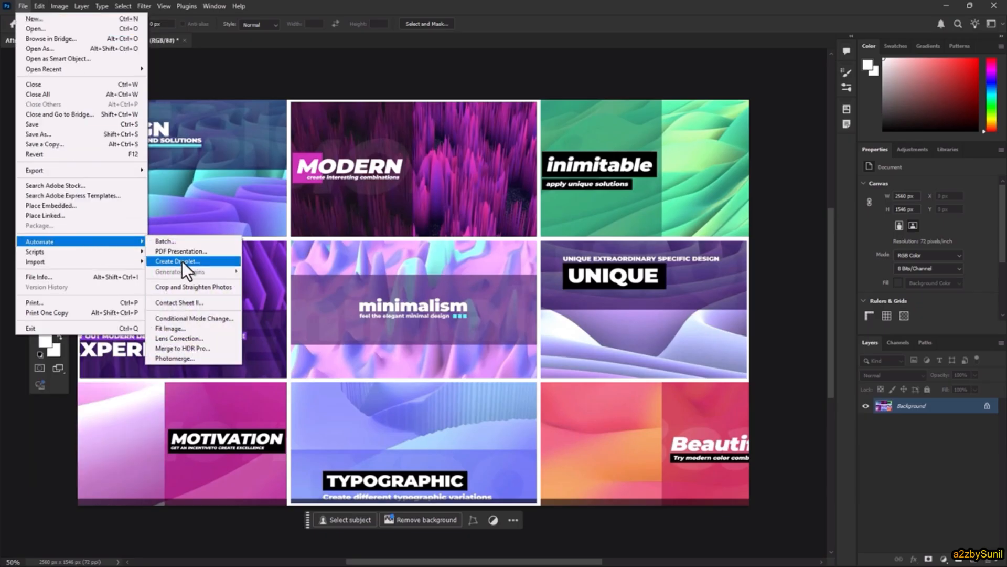
pyautogui.click(200, 290)
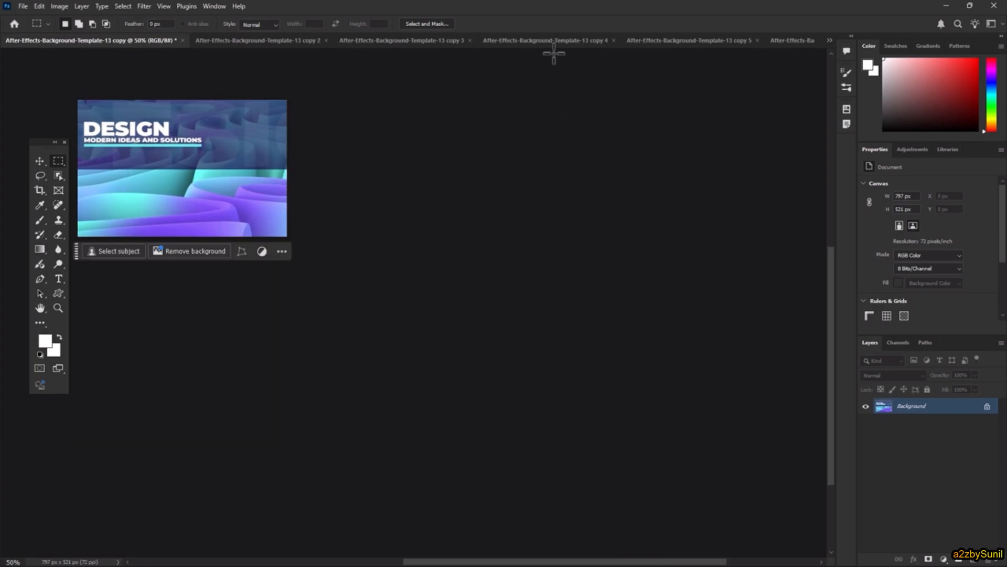
pyautogui.click(551, 42)
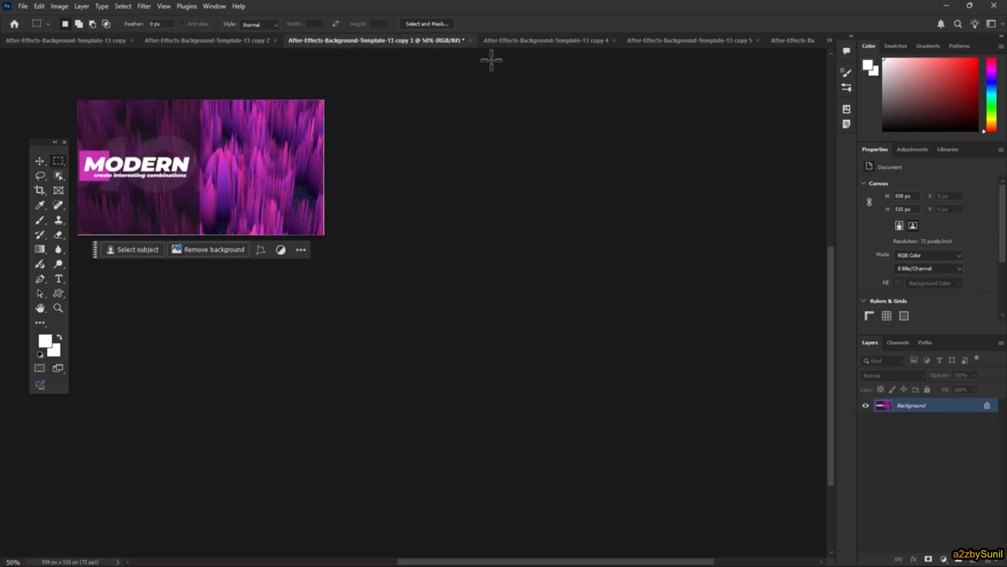
pyautogui.click(663, 42)
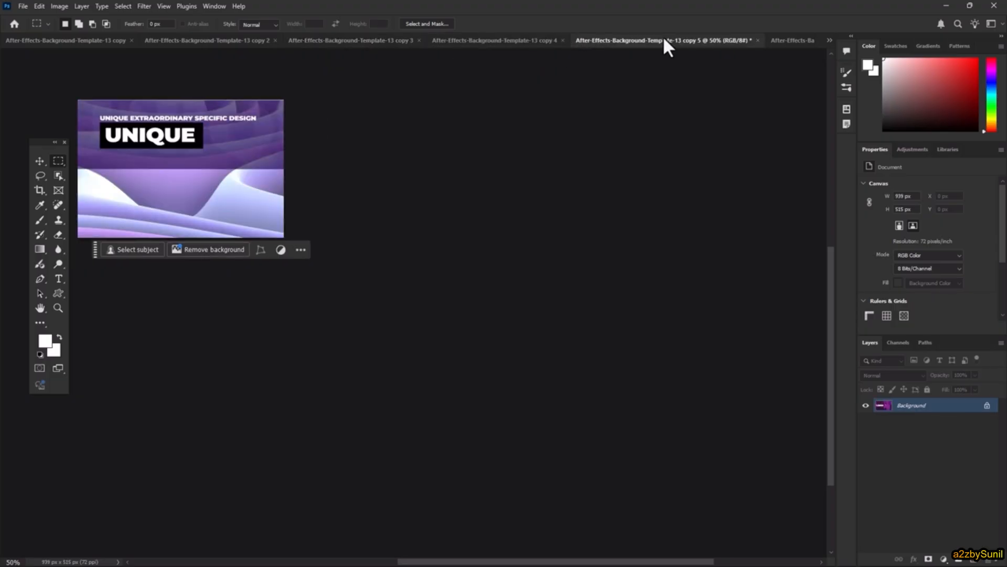
pyautogui.click(786, 38)
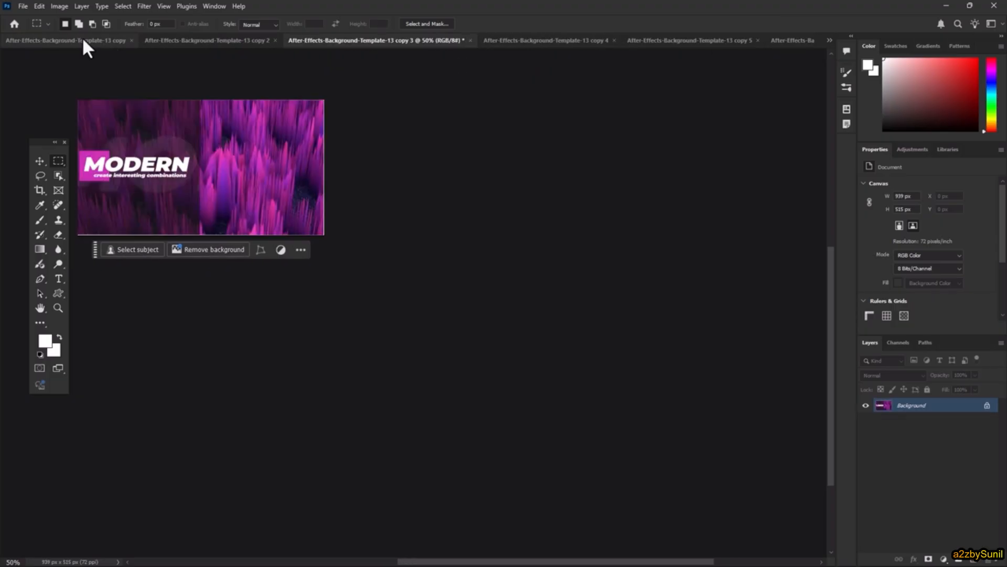
pyautogui.click(84, 40)
# Close the template image and all of its cropped copies without saving.
pyautogui.click(22, 6)
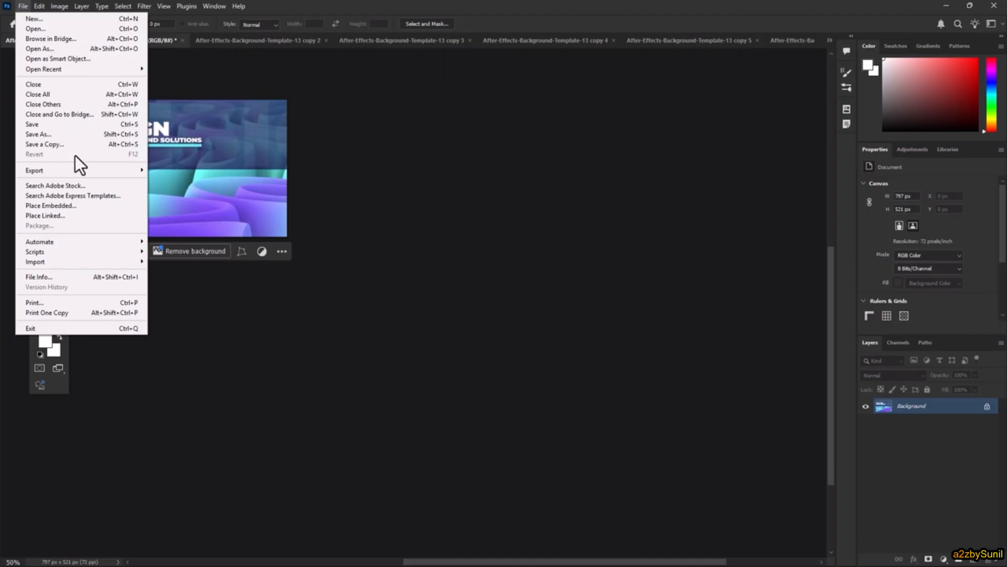
pyautogui.moveTo(89, 242)
pyautogui.click(21, 4)
pyautogui.click(21, 5)
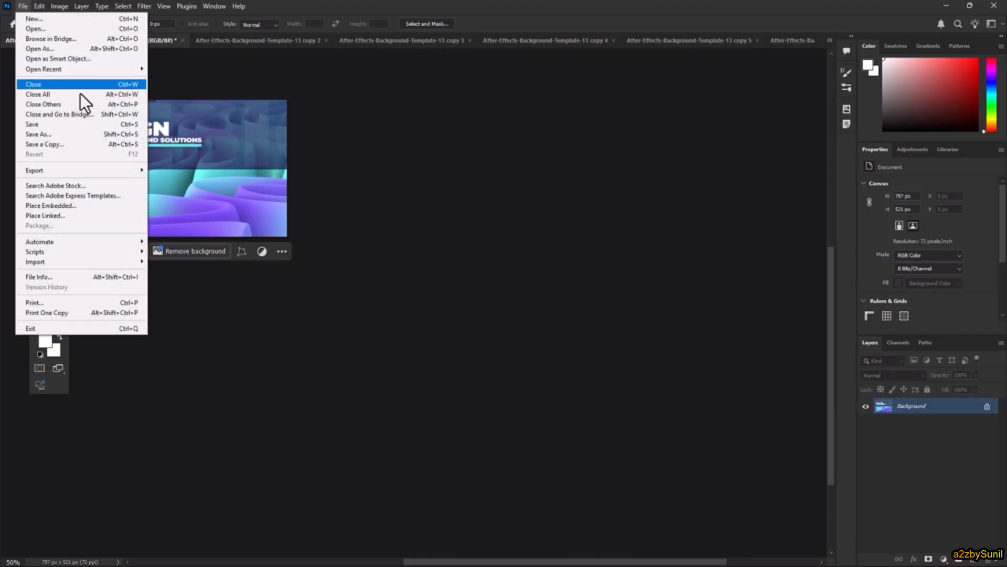
pyautogui.click(42, 94)
pyautogui.click(408, 231)
pyautogui.click(490, 213)
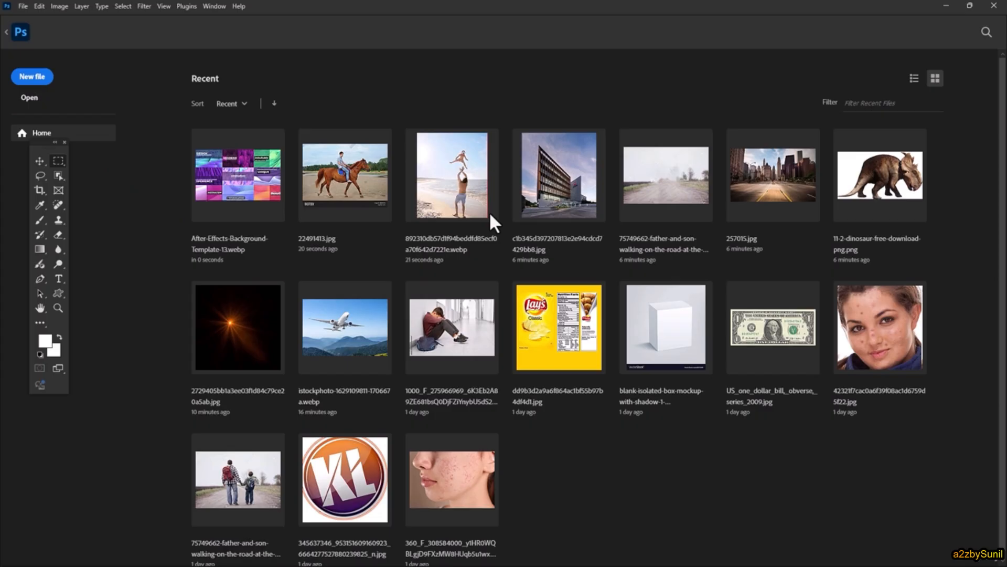
# Start a Contact Sheet II with individual files as the source images and browse for pictures.
pyautogui.click(23, 6)
pyautogui.moveTo(102, 240)
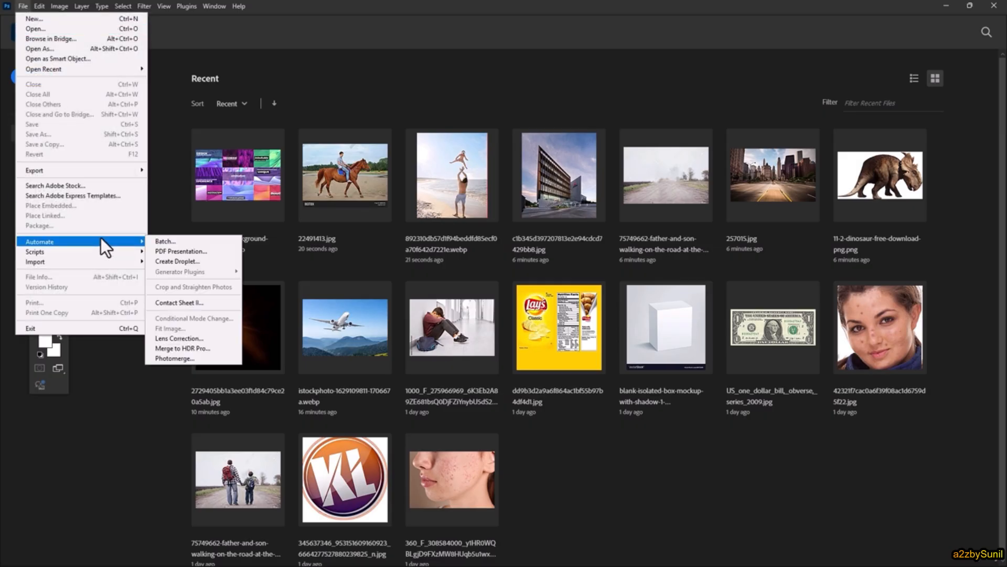
pyautogui.click(192, 303)
pyautogui.click(439, 137)
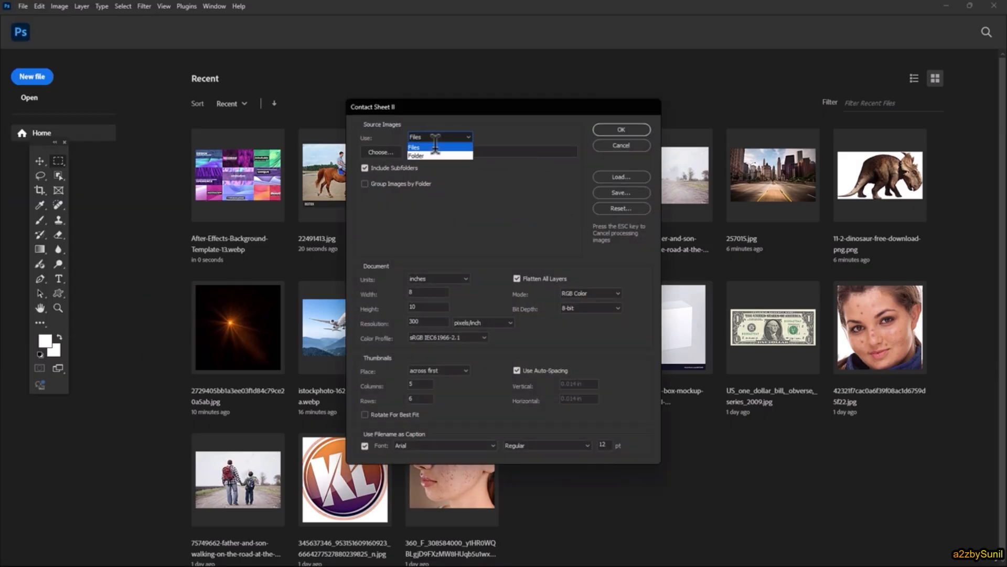
pyautogui.click(420, 142)
pyautogui.click(540, 152)
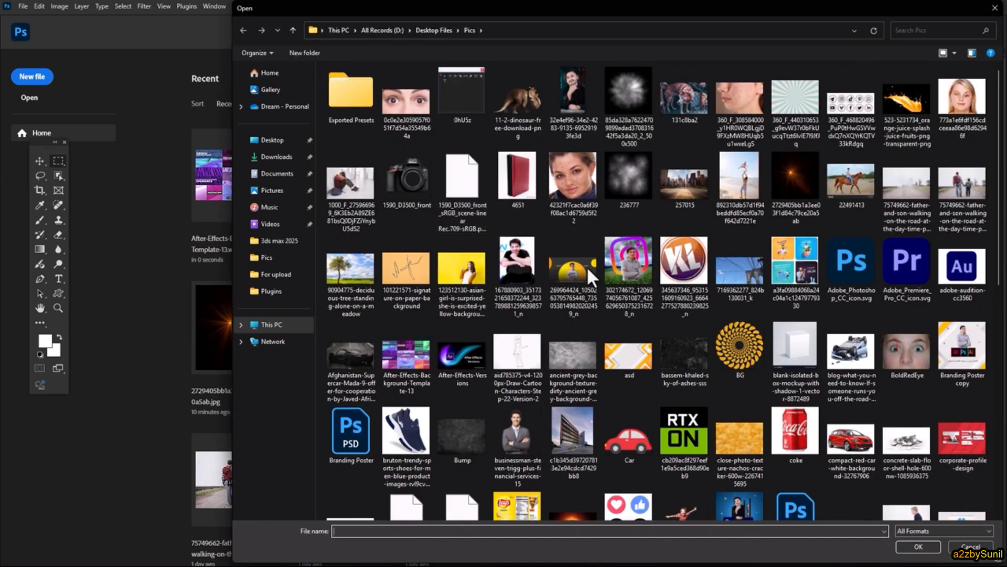
# Add Car, coke, the bruton-trendy-sports-shoes image, images (2) and 0hU5z from the Pics folder as contact sheet sources.
pyautogui.click(641, 428)
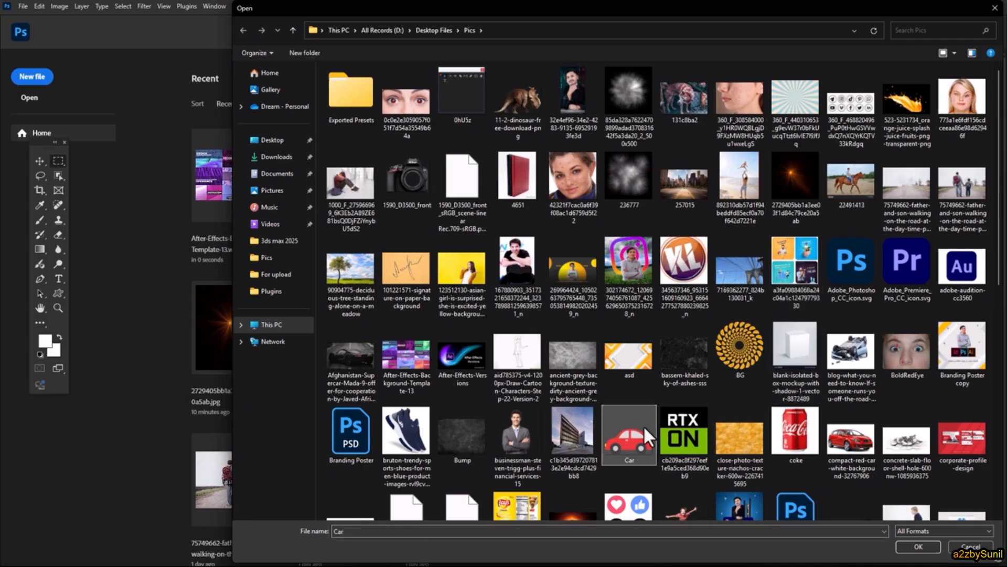
pyautogui.keyDown('ctrl'); pyautogui.click(822, 429); pyautogui.keyUp('ctrl')
pyautogui.scroll(-3, 823, 427)
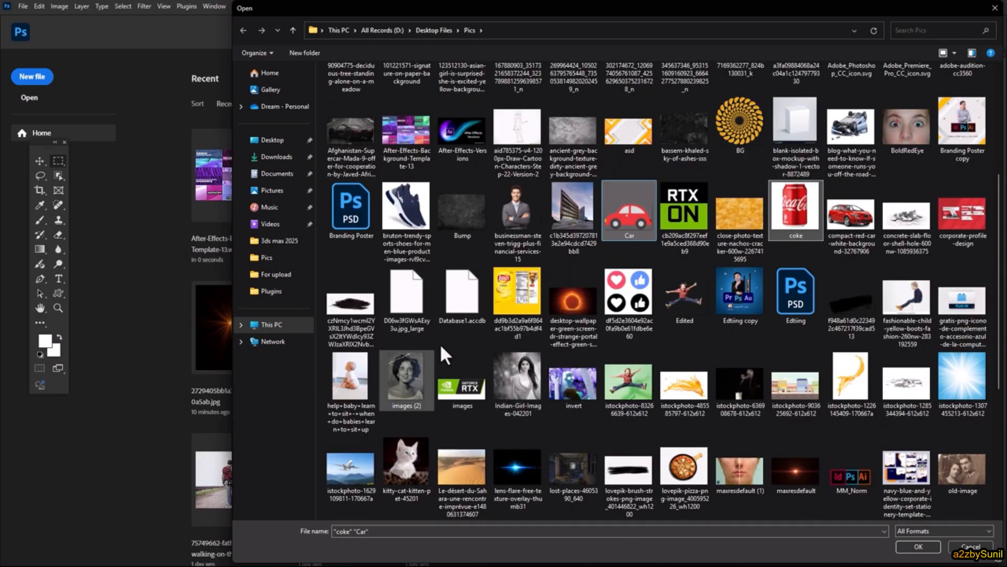
pyautogui.keyDown('ctrl'); pyautogui.click(407, 221); pyautogui.keyUp('ctrl')
pyautogui.keyDown('ctrl'); pyautogui.click(406, 377); pyautogui.keyUp('ctrl')
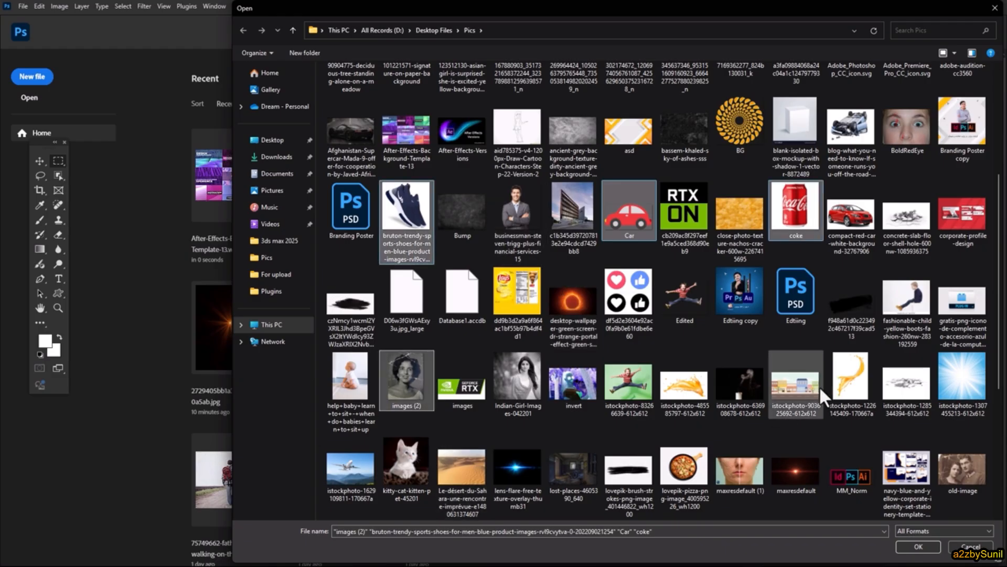
pyautogui.scroll(3, 753, 194)
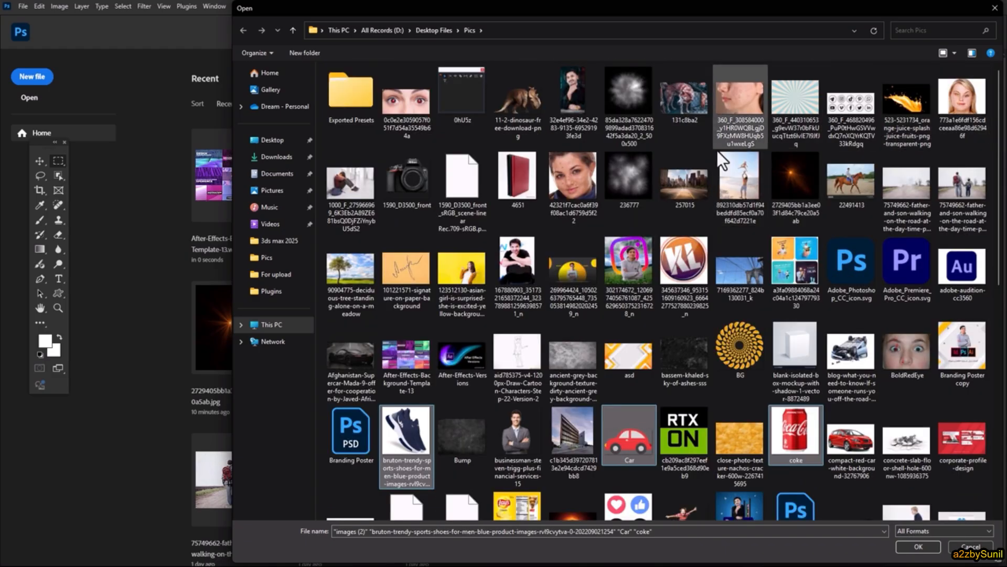
pyautogui.keyDown('ctrl'); pyautogui.click(466, 88); pyautogui.keyUp('ctrl')
pyautogui.click(919, 547)
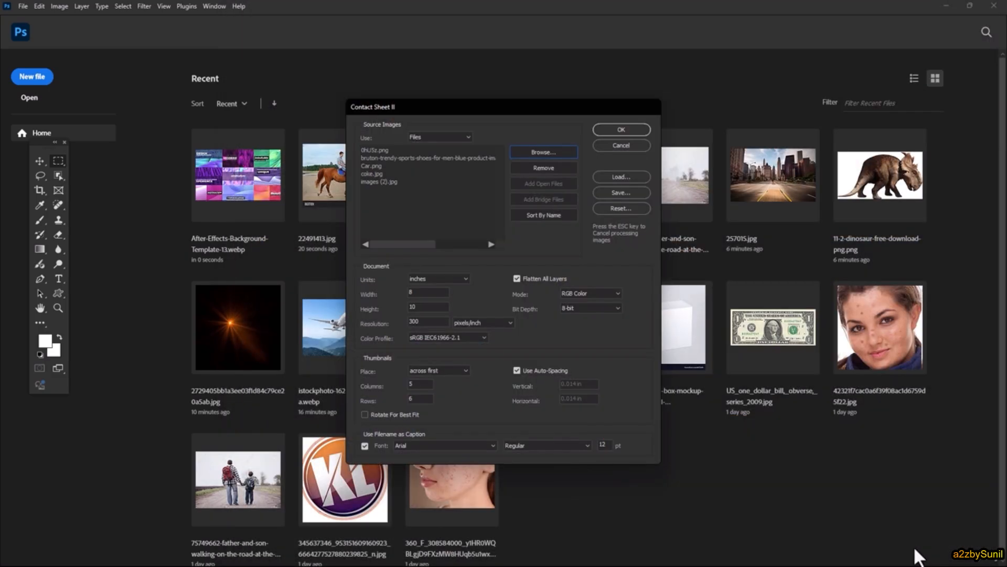
# Generate the contact sheet with the current settings and inspect its captioned thumbnails up close with the Move tool active.
pyautogui.click(632, 131)
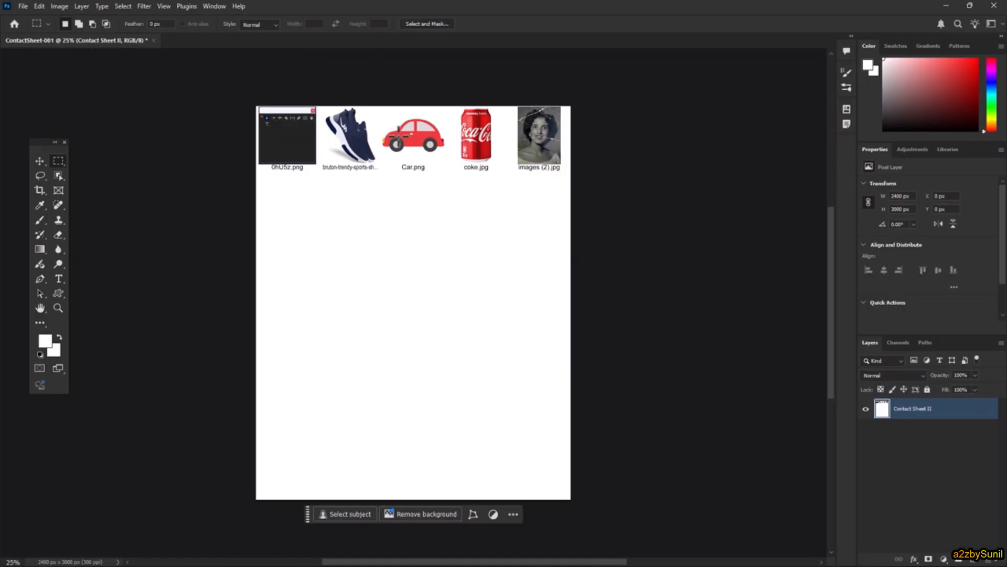
pyautogui.press('v')
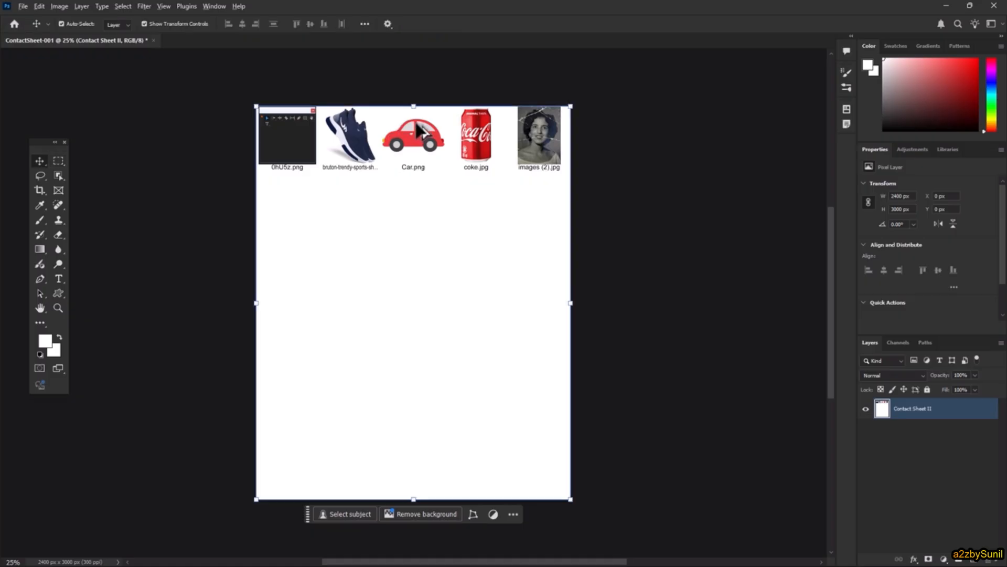
pyautogui.scroll(5, 419, 128)
pyautogui.moveTo(300, 211); pyautogui.dragTo(224, 238)
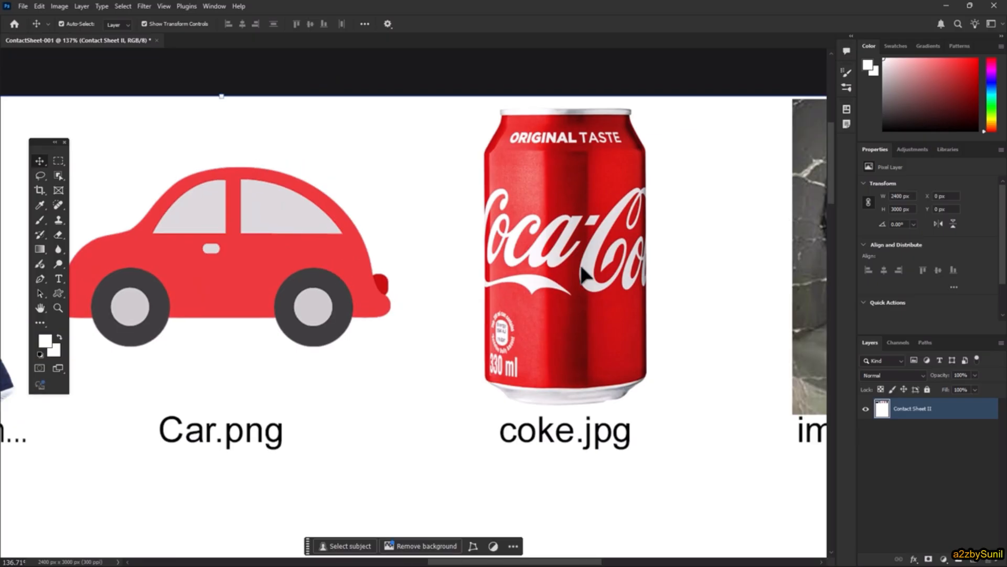
pyautogui.scroll(-5, 582, 435)
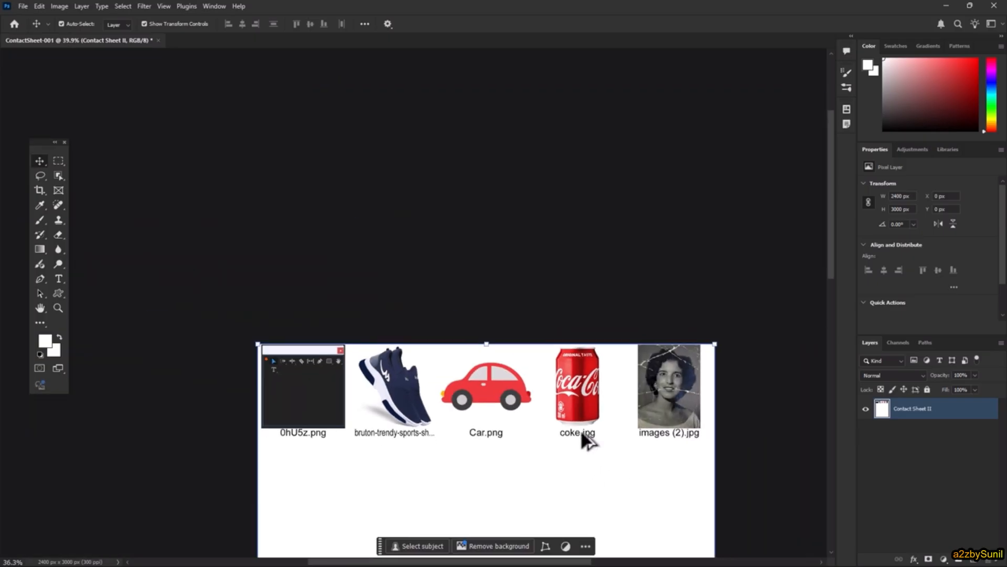
# View the Fit Image width and height constraints for the contact sheet and close them without applying.
pyautogui.click(22, 5)
pyautogui.moveTo(79, 241)
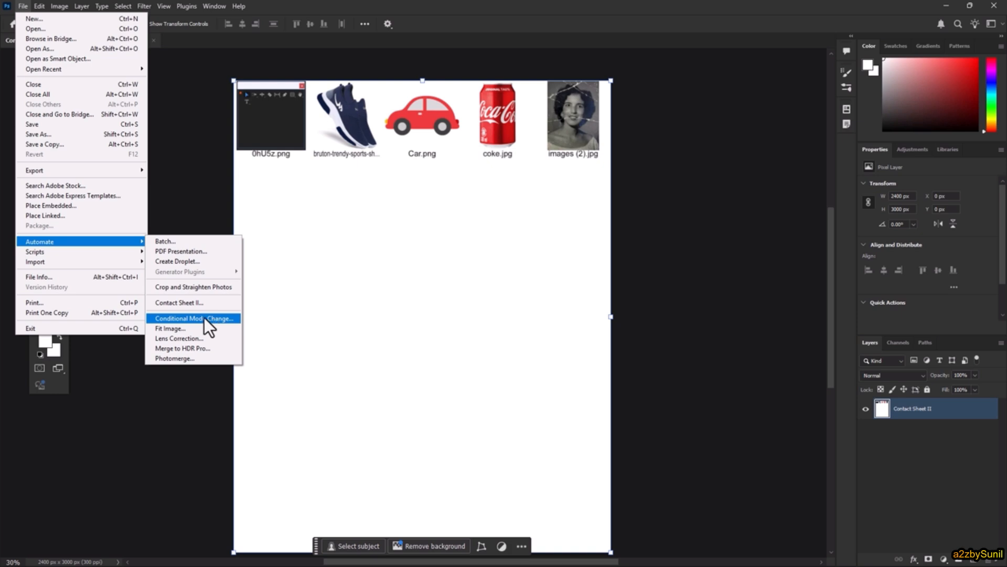
pyautogui.click(179, 329)
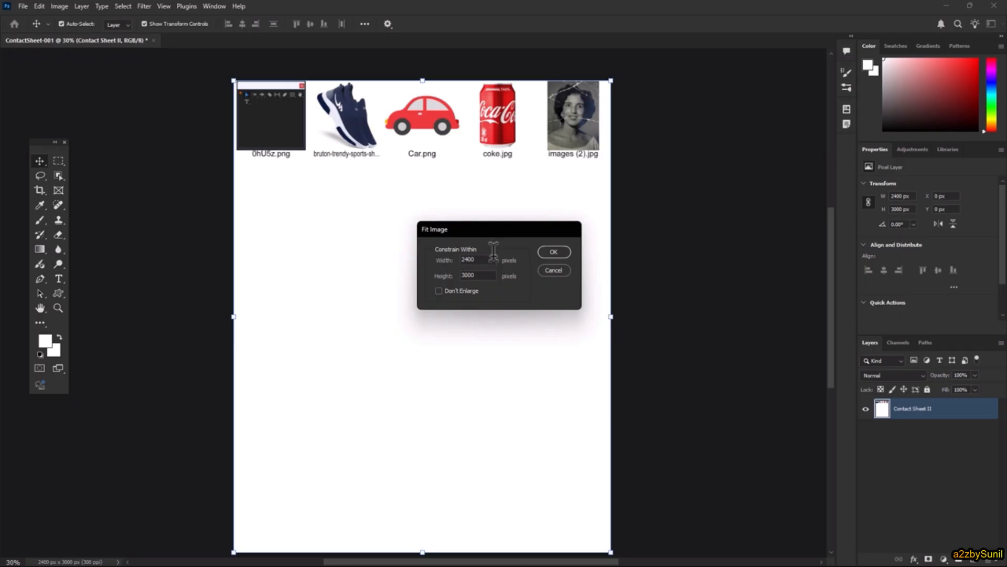
pyautogui.click(551, 270)
# Review the source and target mode options of Conditional Mode Change and close it without applying.
pyautogui.click(23, 6)
pyautogui.moveTo(112, 241)
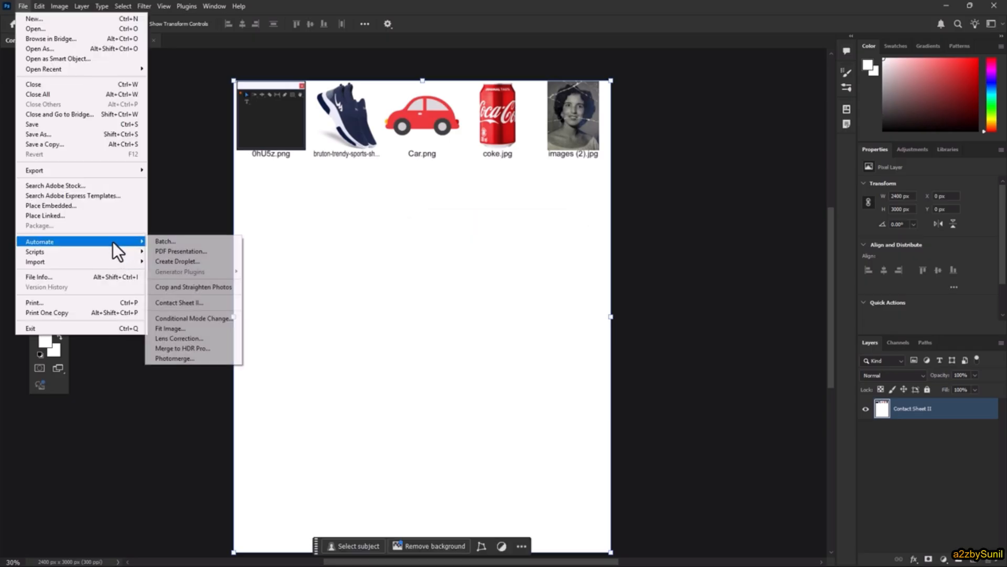
pyautogui.click(194, 318)
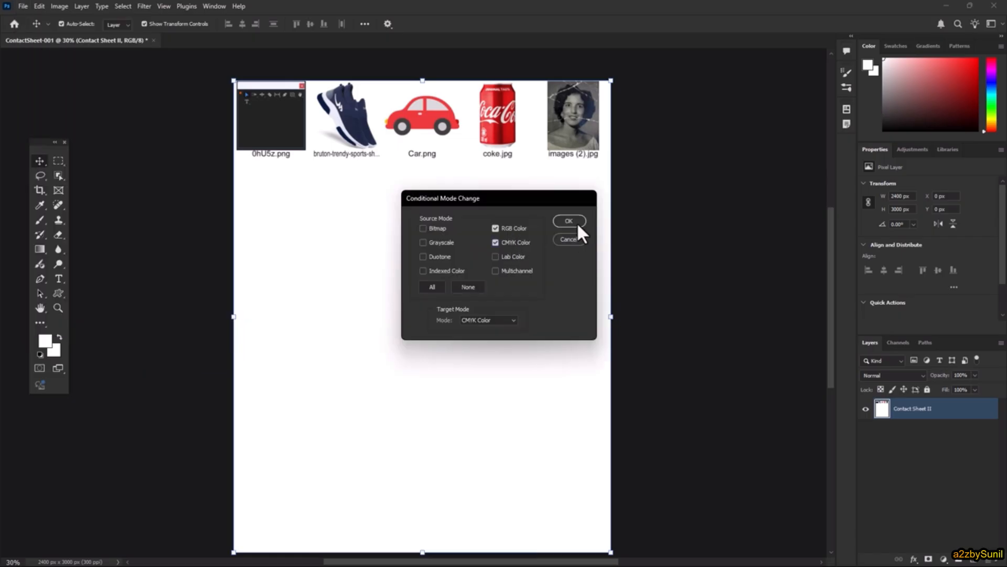
pyautogui.click(577, 240)
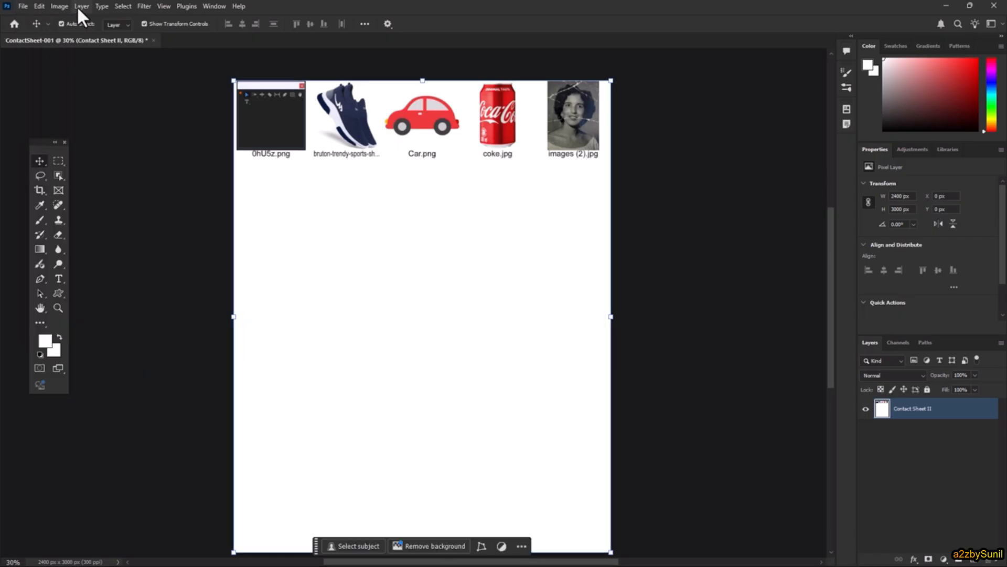
# Examine the contact sheet's Image Size units and resolution without applying changes, and look over the available color modes.
pyautogui.click(59, 3)
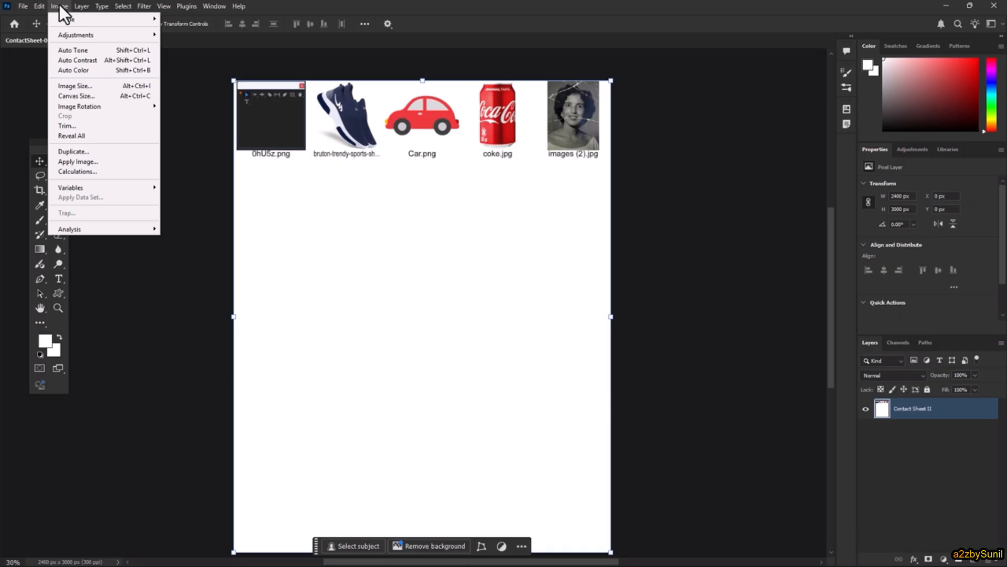
pyautogui.click(74, 86)
pyautogui.click(615, 160)
pyautogui.click(617, 163)
pyautogui.click(628, 179)
pyautogui.click(627, 178)
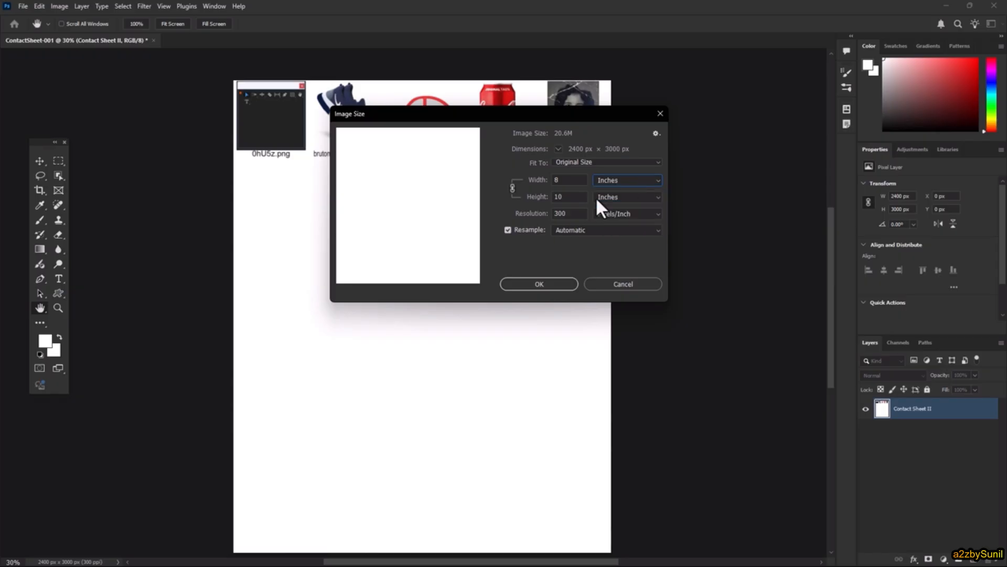
pyautogui.doubleClick(568, 214)
pyautogui.click(620, 285)
pyautogui.click(59, 5)
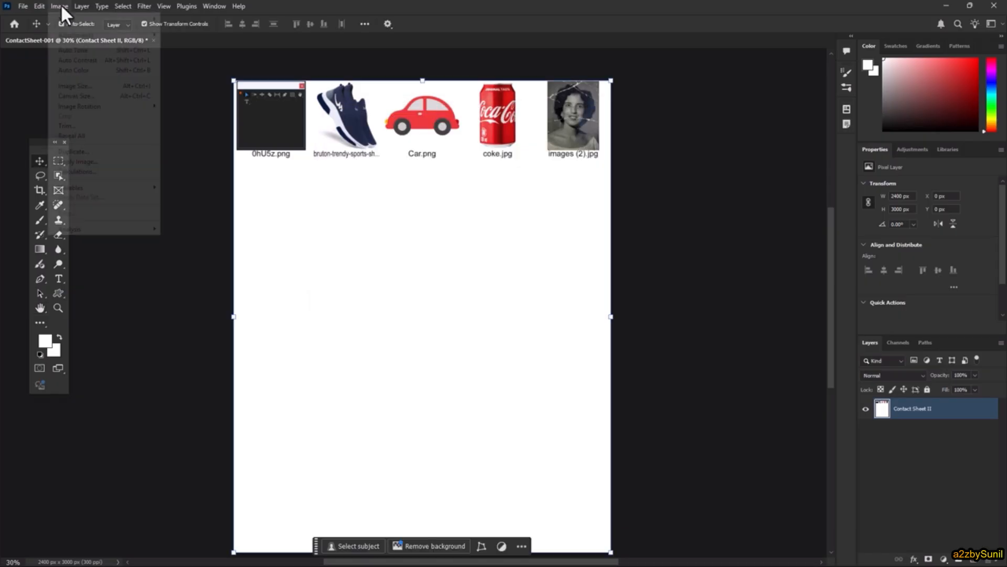
pyautogui.moveTo(66, 19)
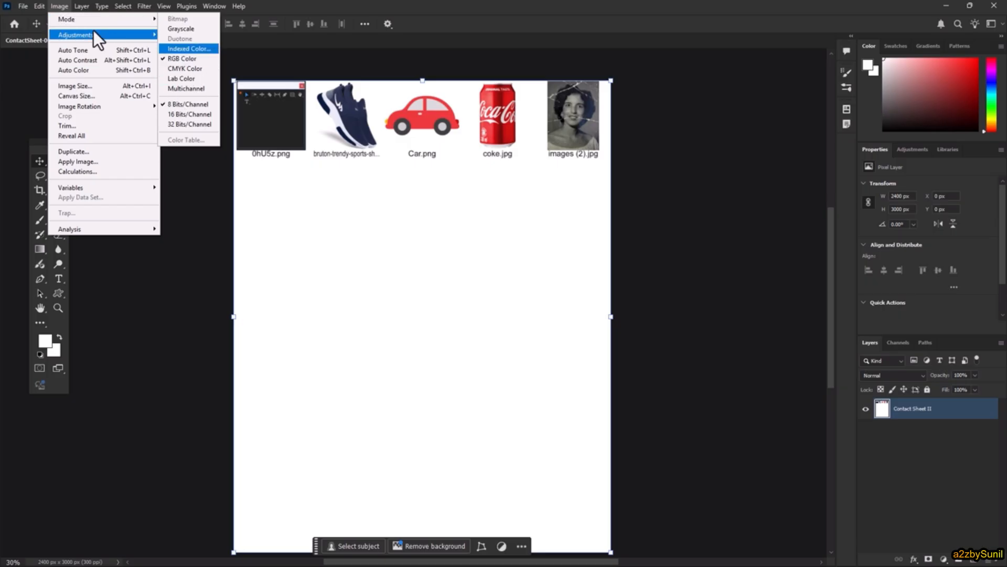
# Examine the Image Processor's source folder, save location and file type options, and close it without running.
pyautogui.moveTo(23, 6)
pyautogui.moveTo(121, 241)
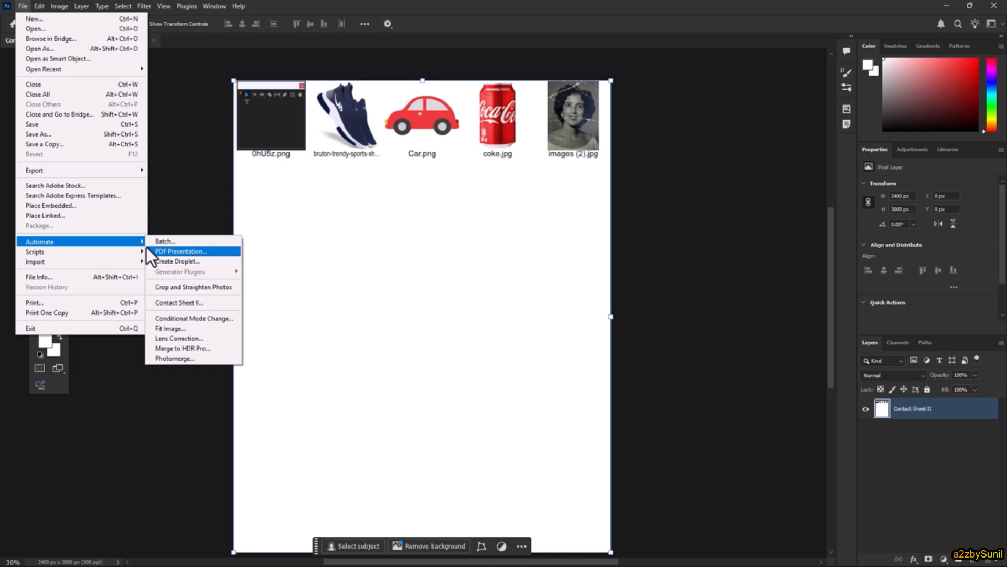
pyautogui.moveTo(71, 259)
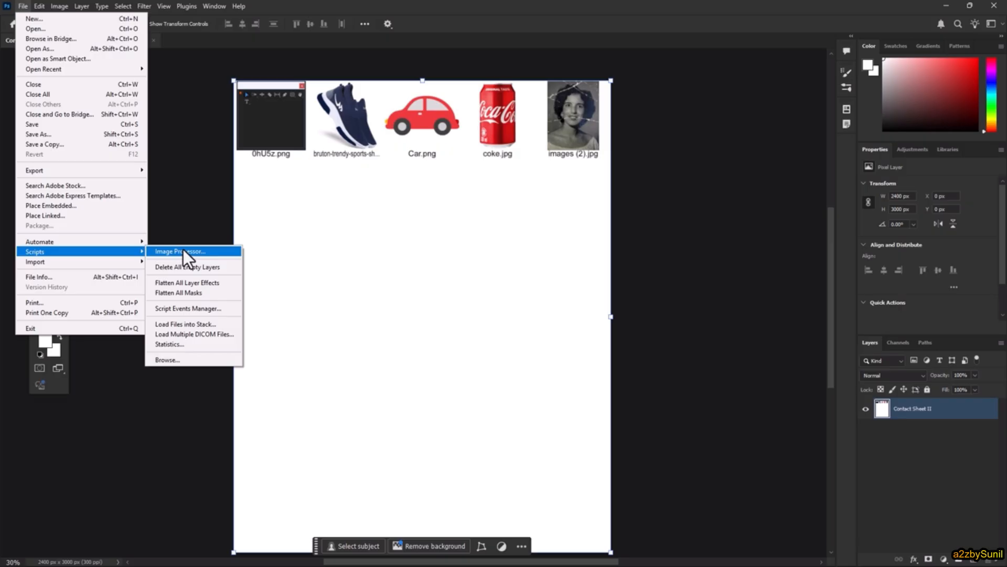
pyautogui.click(183, 250)
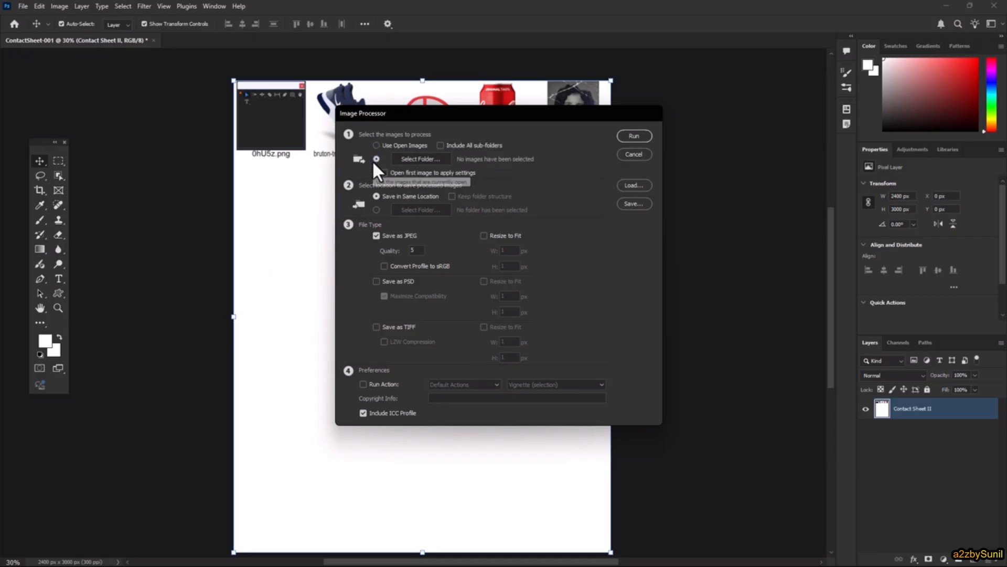
pyautogui.click(420, 158)
pyautogui.click(348, 90)
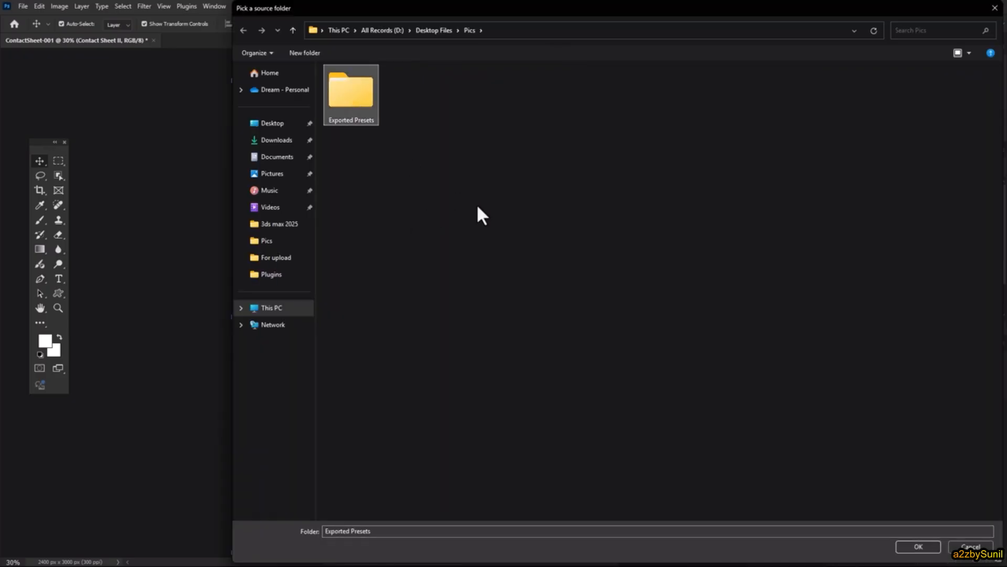
pyautogui.click(971, 546)
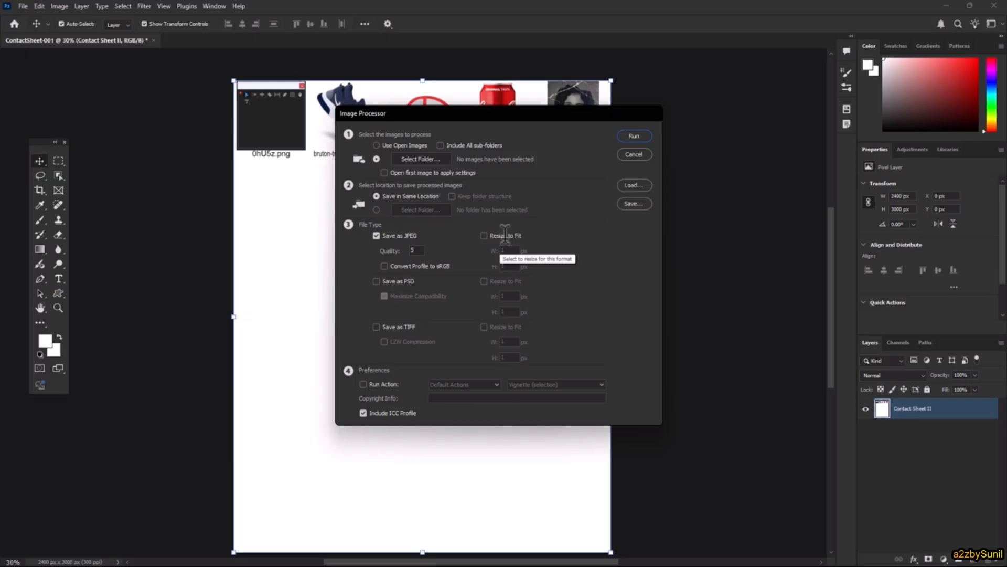
pyautogui.click(640, 155)
# Add three empty layers above the Contact Sheet II layer.
pyautogui.click(23, 6)
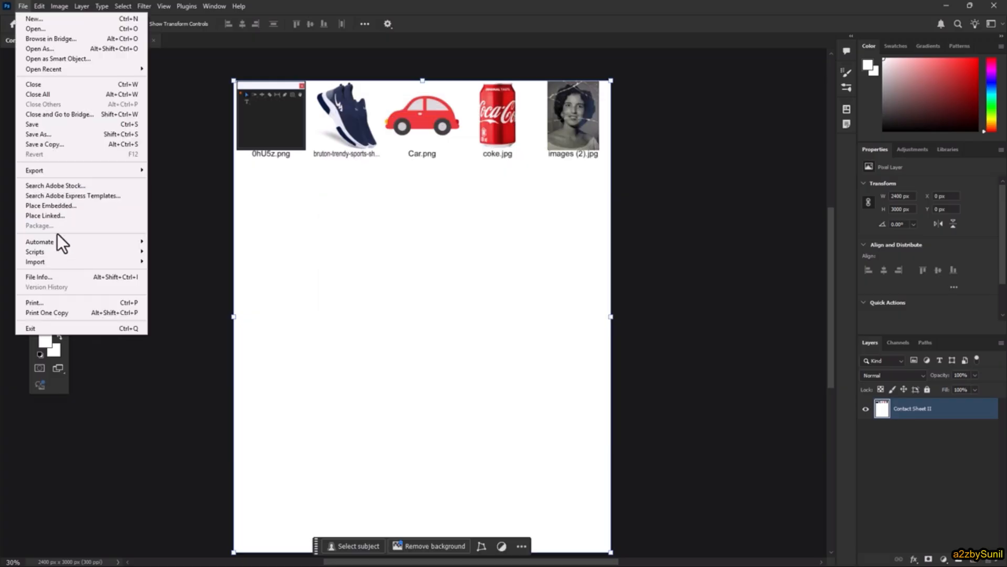
pyautogui.moveTo(52, 250)
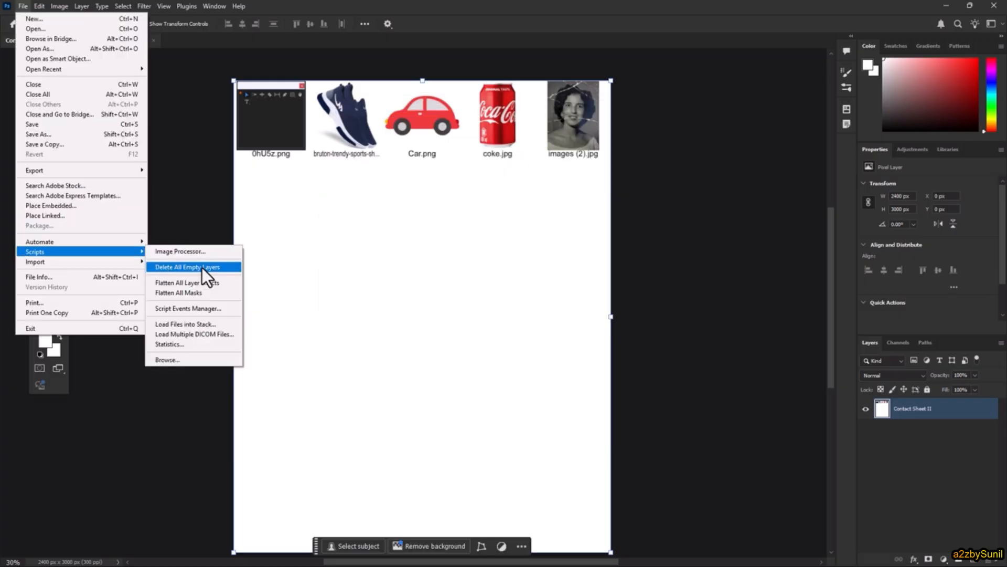
pyautogui.click(972, 560)
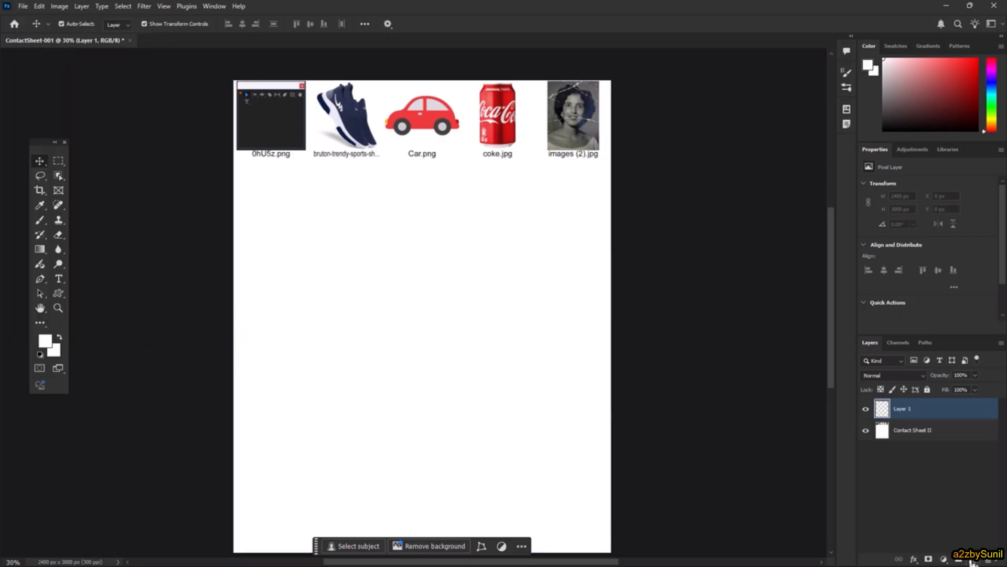
pyautogui.click(972, 560)
pyautogui.click(973, 560)
# Add a fourth empty layer on top of the layer stack and give it a layer mask.
pyautogui.click(23, 8)
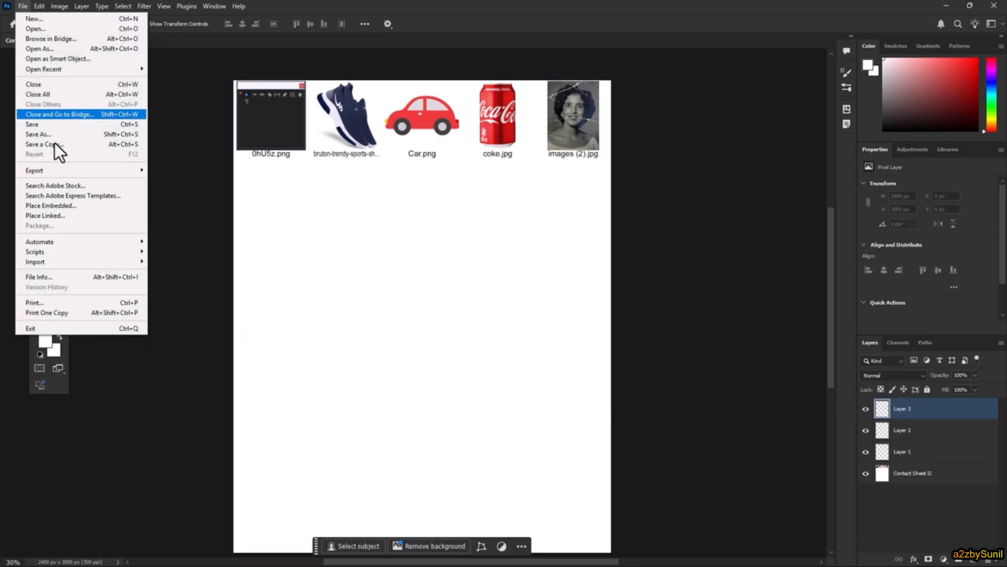
pyautogui.moveTo(75, 254)
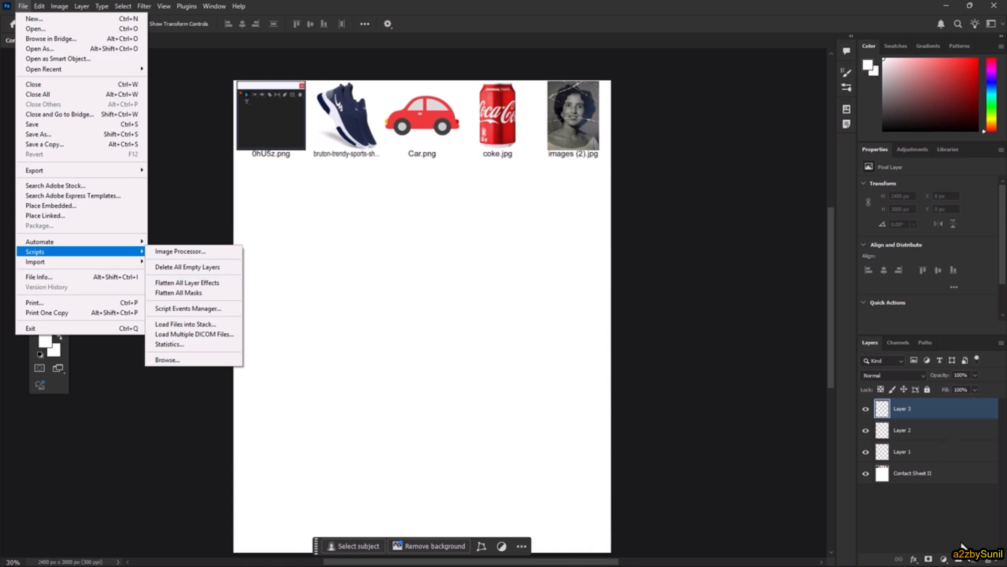
pyautogui.click(972, 561)
pyautogui.click(973, 560)
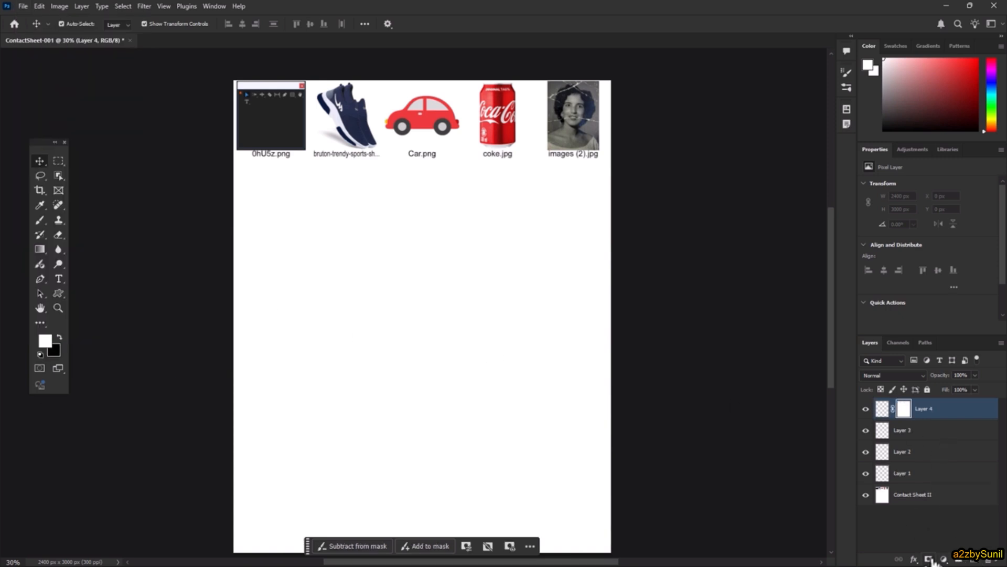
# Apply a Pattern Overlay effect with the brown wood pattern to the Contact Sheet II layer.
pyautogui.click(917, 496)
pyautogui.rightClick(918, 497)
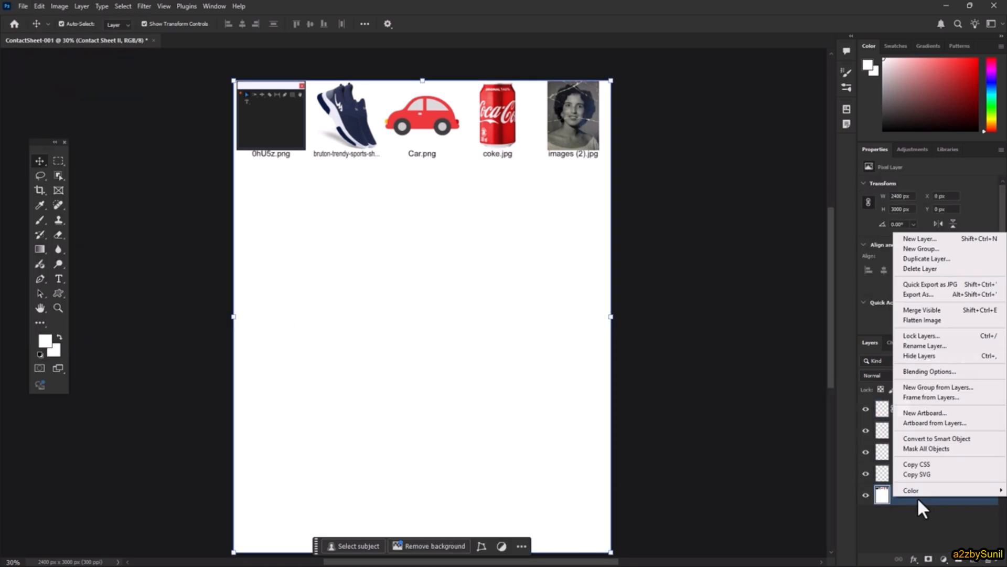
pyautogui.click(929, 371)
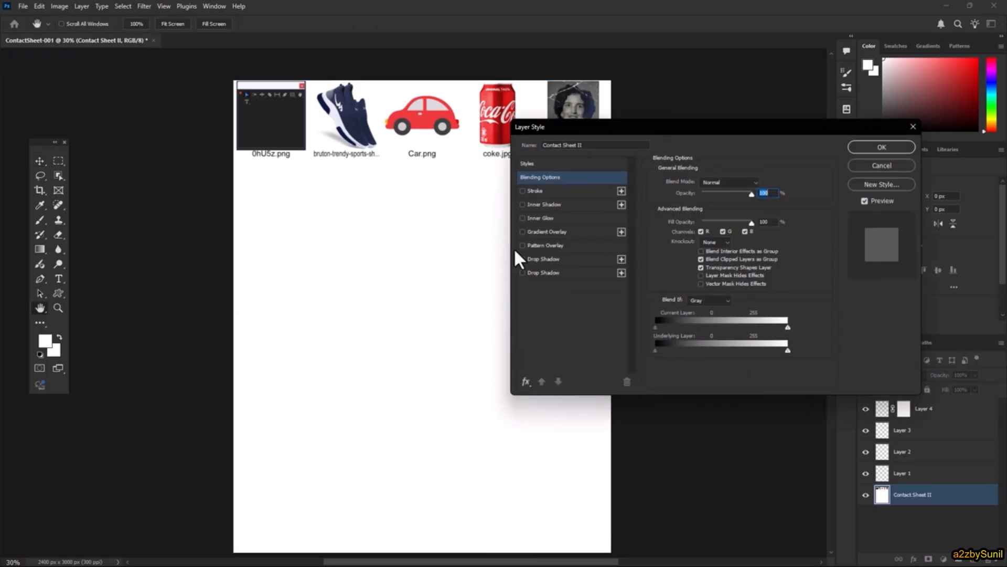
pyautogui.click(546, 245)
pyautogui.click(870, 146)
# Look over the Scripts commands, and close the ContactSheet-001 document without saving its changes.
pyautogui.click(26, 5)
pyautogui.moveTo(77, 251)
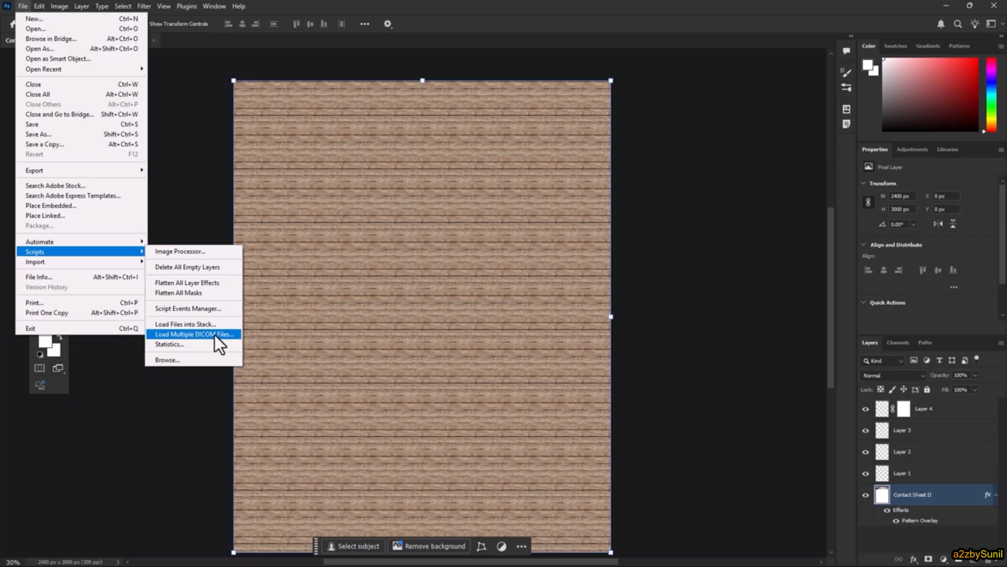
pyautogui.click(579, 1)
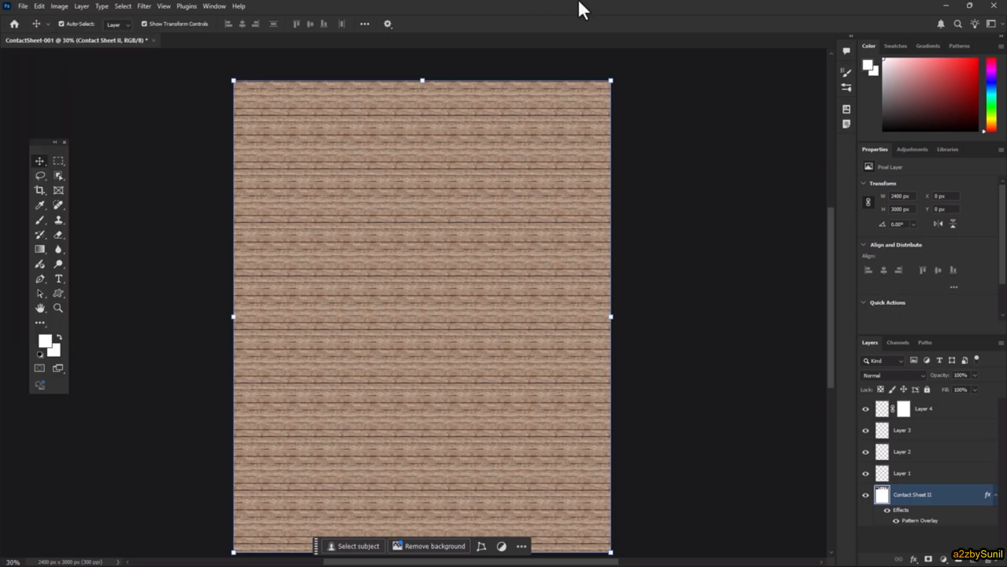
pyautogui.click(153, 41)
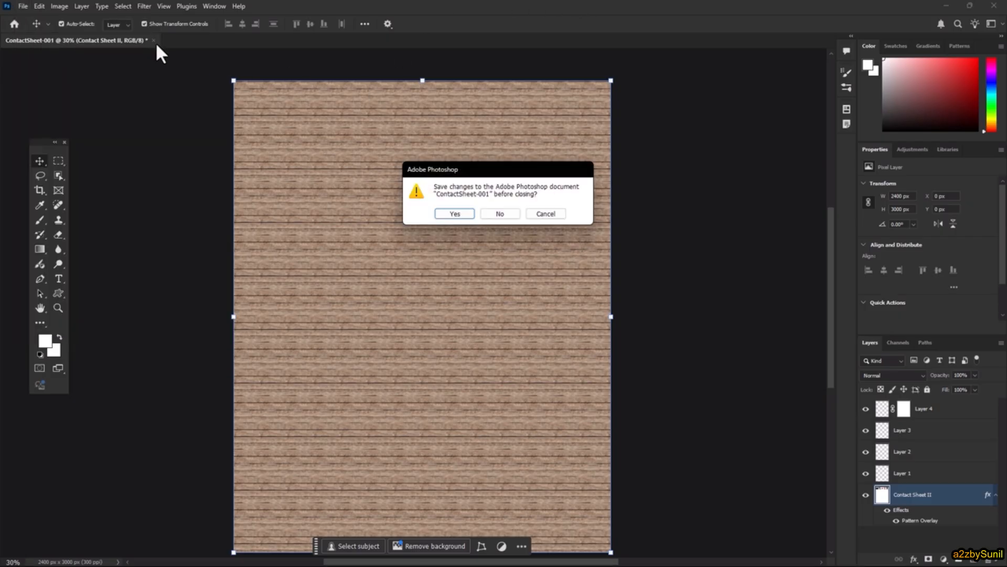
pyautogui.click(484, 216)
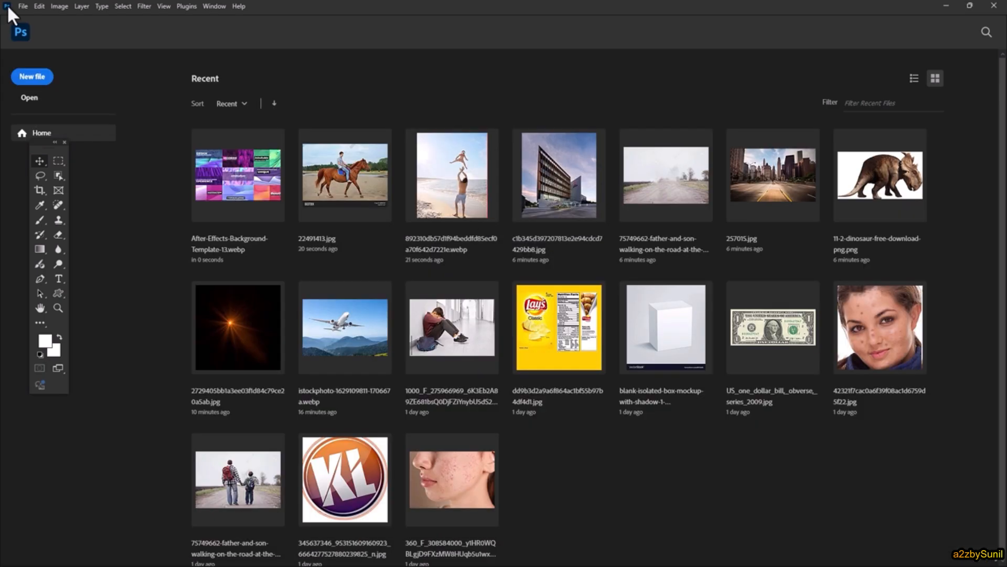
# Load the four Screenshot 2023-10-14 images into one document with Load Files into Stack, and select all four layers.
pyautogui.click(39, 6)
pyautogui.click(27, 2)
pyautogui.click(24, 5)
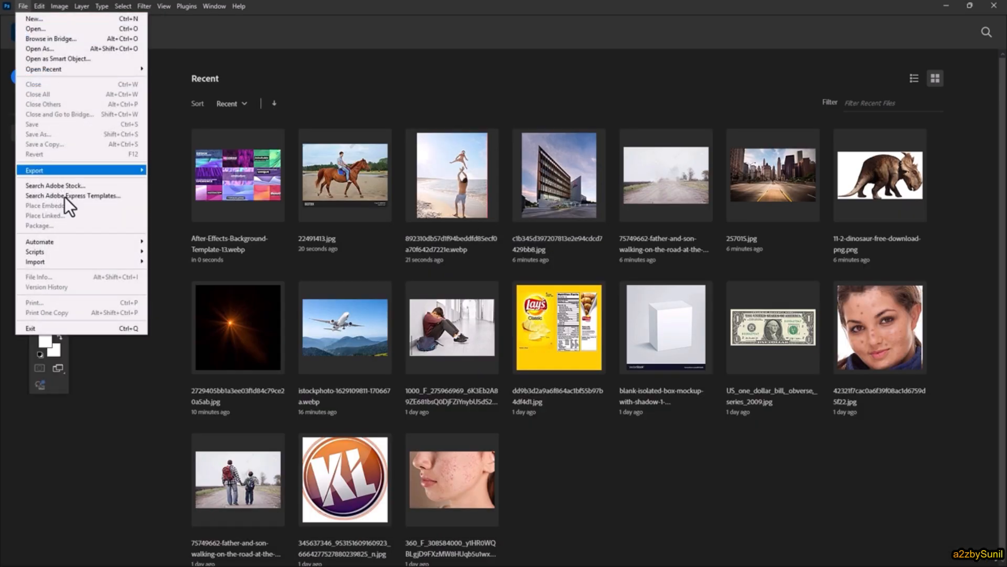
pyautogui.click(192, 323)
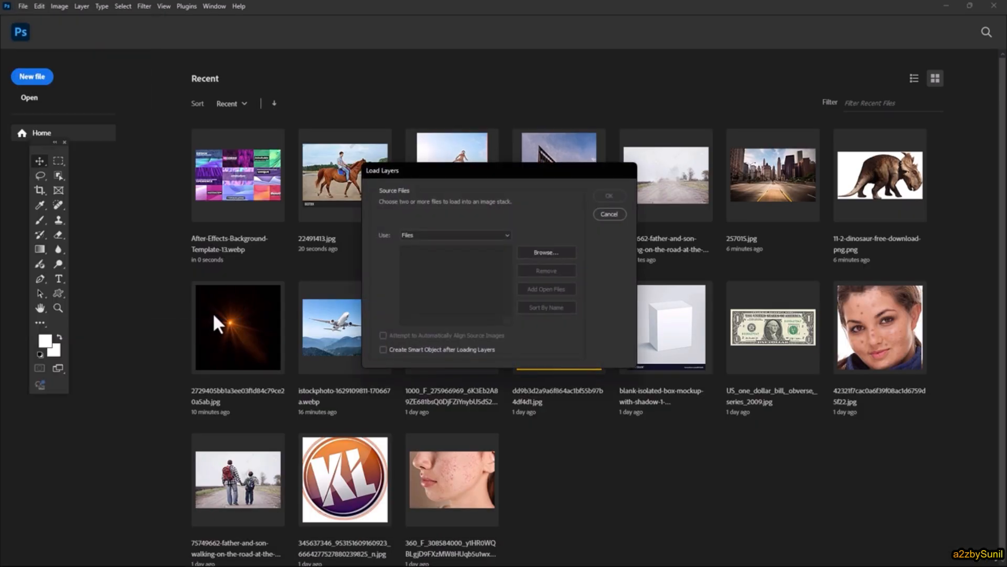
pyautogui.click(534, 253)
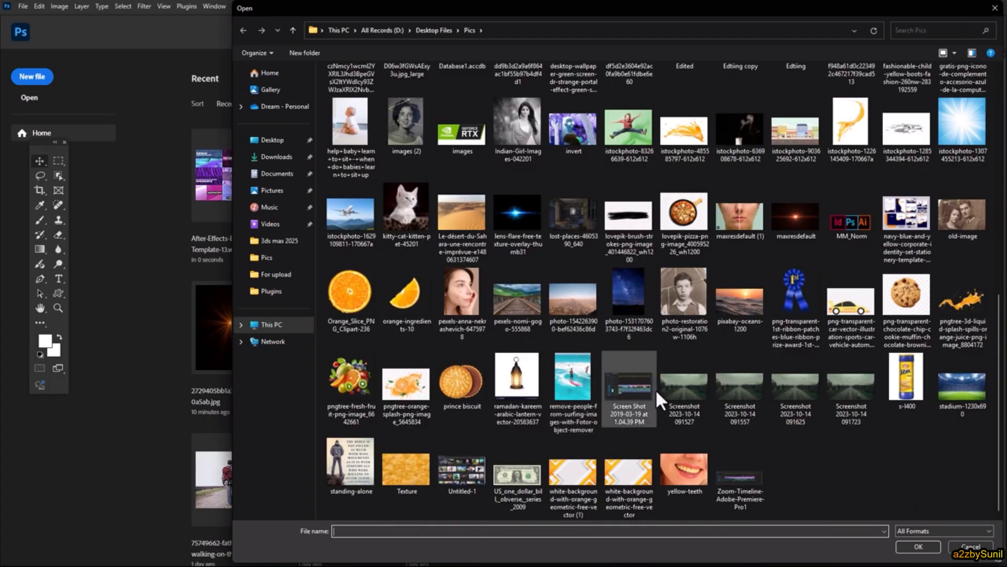
pyautogui.moveTo(655, 389); pyautogui.dragTo(828, 376)
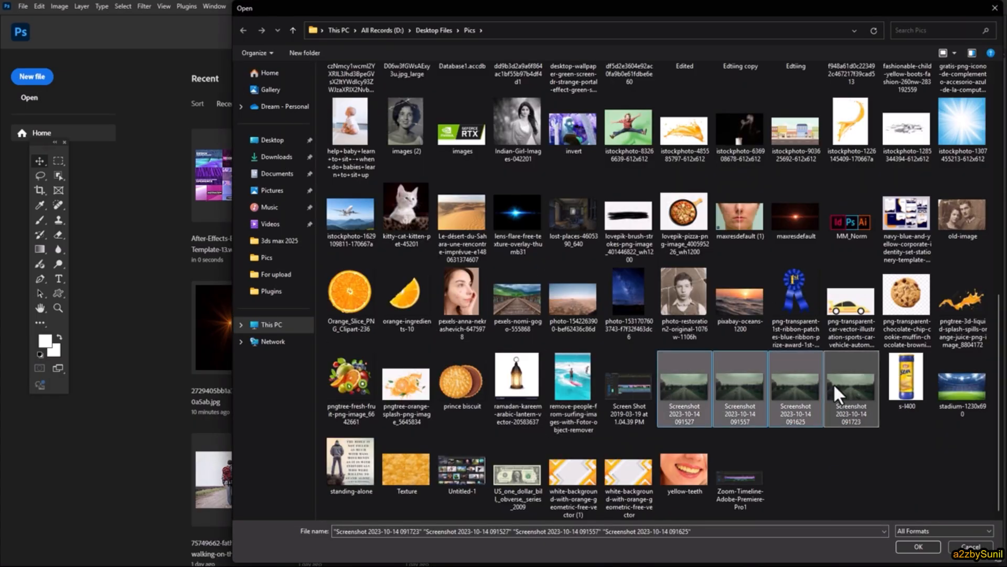
pyautogui.click(918, 547)
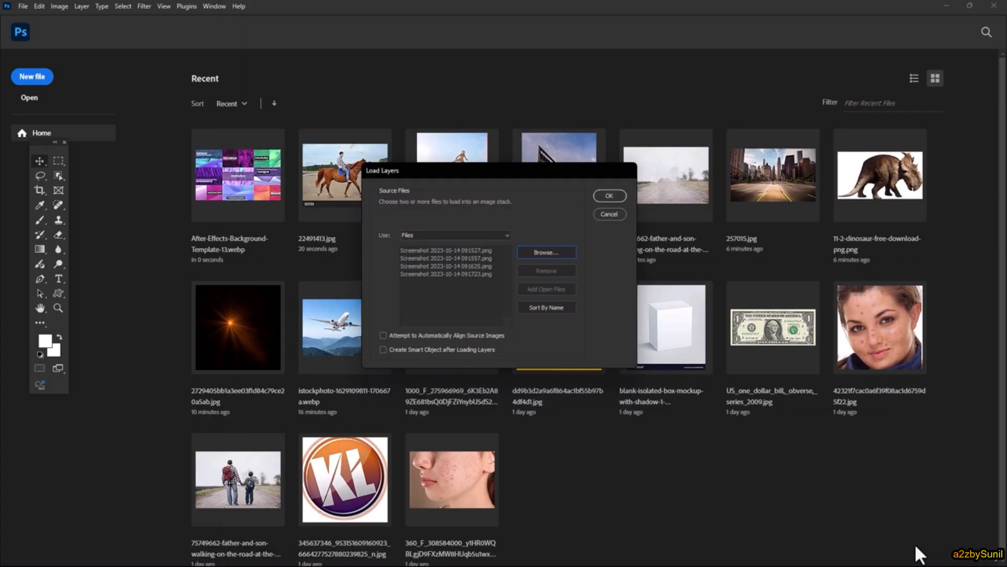
pyautogui.click(609, 196)
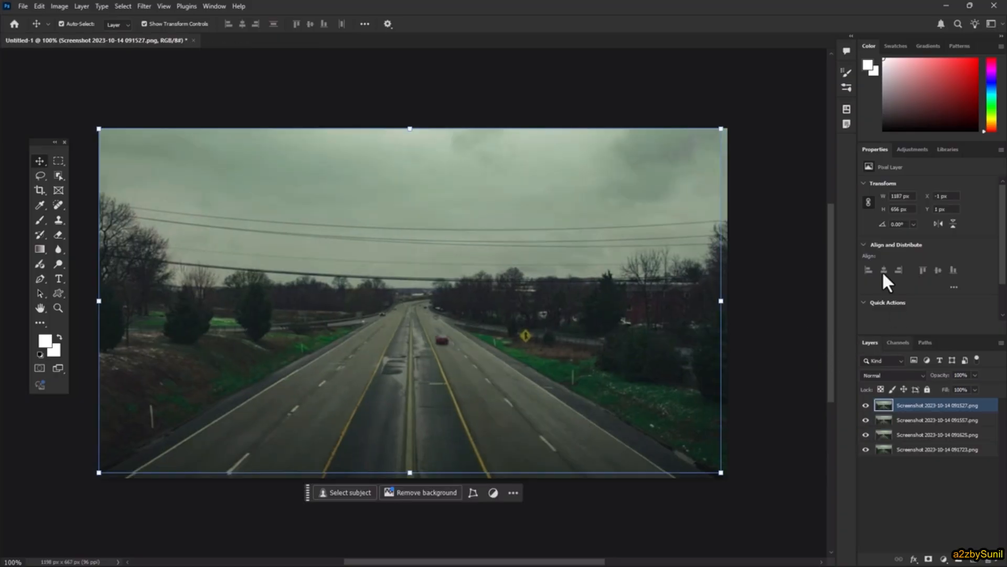
pyautogui.keyDown('shift'); pyautogui.click(942, 451); pyautogui.keyUp('shift')
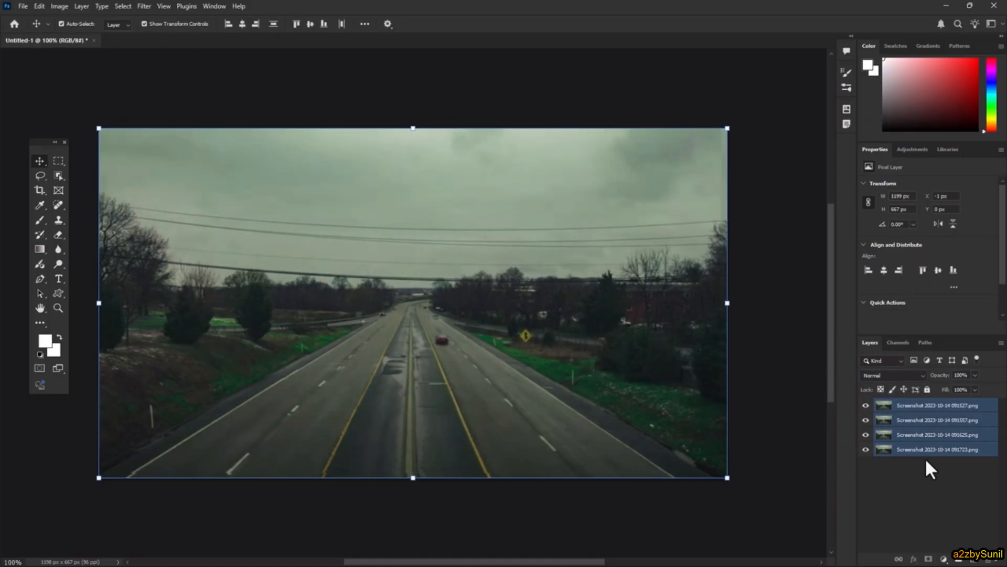
# Examine the available Scripts and Import commands and the Video Layers commands without running any of them.
pyautogui.click(22, 6)
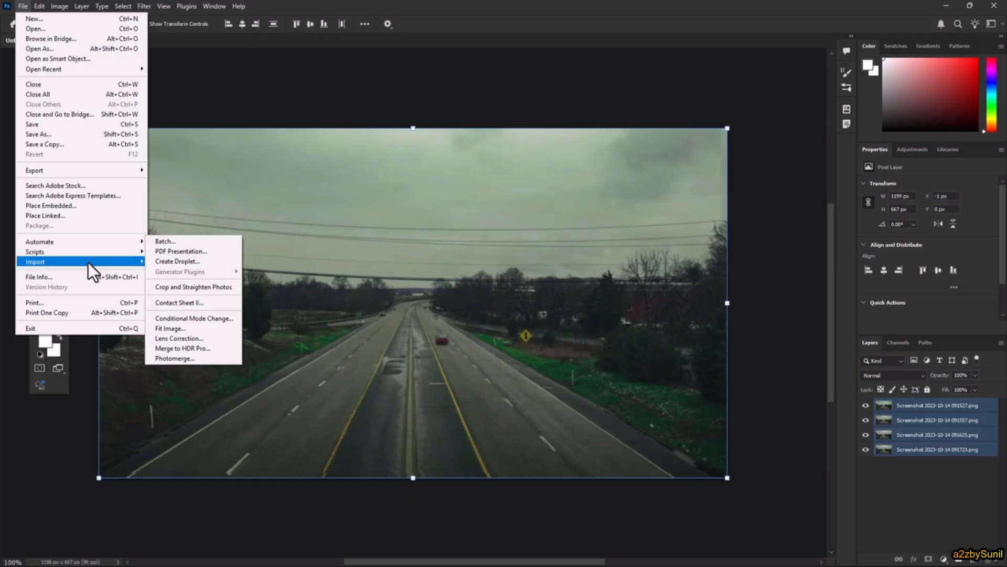
pyautogui.moveTo(64, 255)
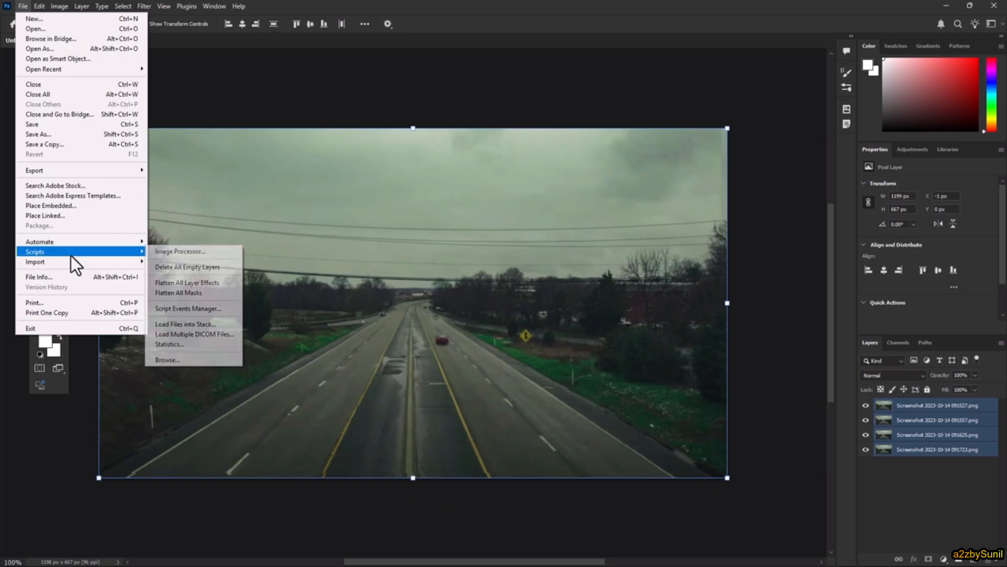
pyautogui.moveTo(121, 253)
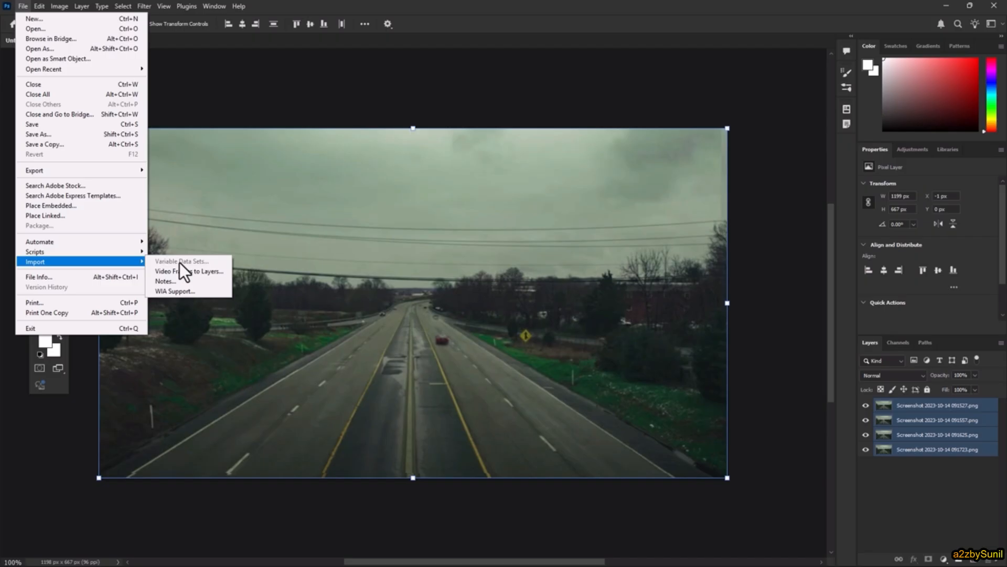
pyautogui.moveTo(59, 6)
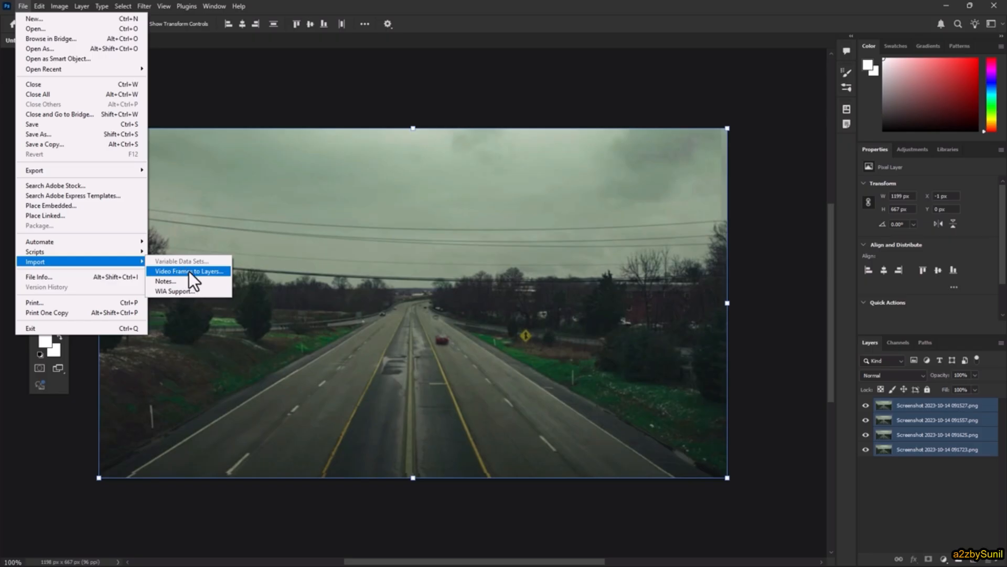
pyautogui.moveTo(80, 4)
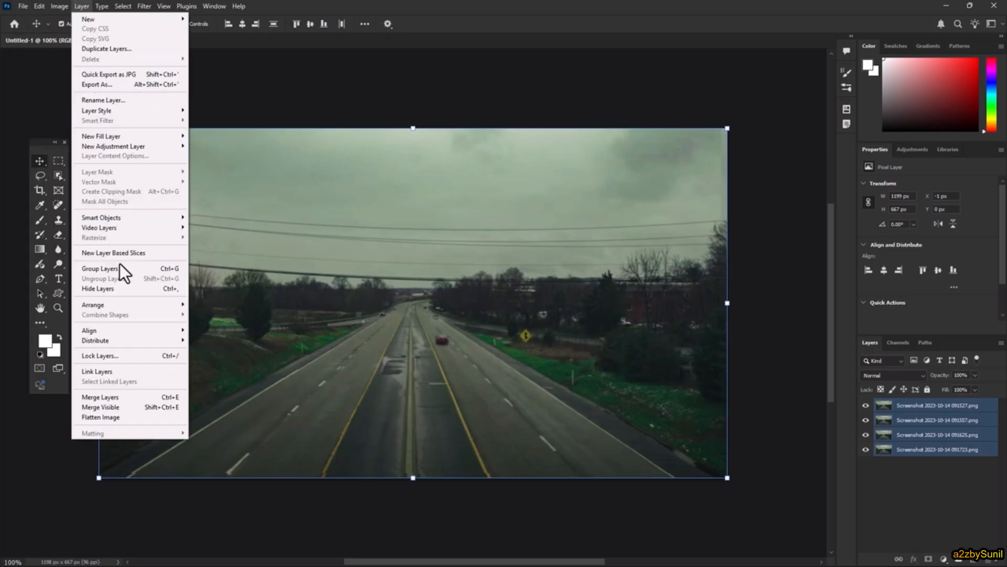
pyautogui.moveTo(126, 228)
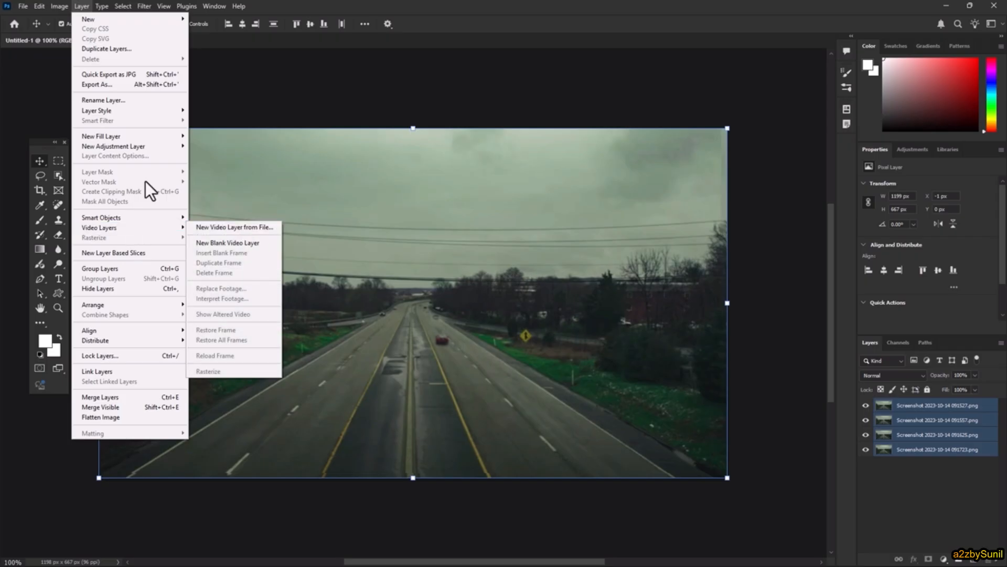
pyautogui.moveTo(25, 5)
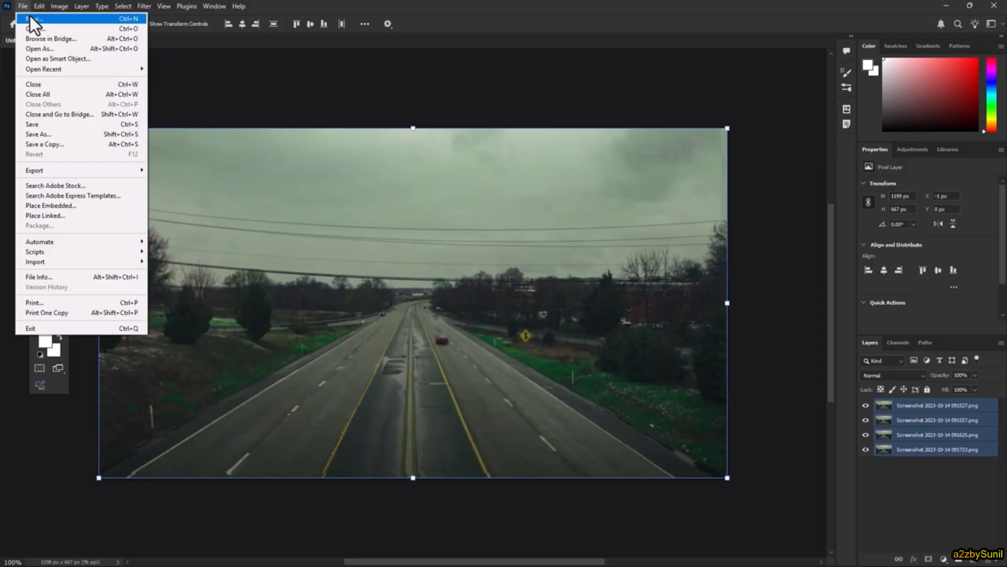
pyautogui.click(536, 3)
# Add three notes with sample text to the image using the Note tool: in the sky, on the road and over the roadside trees.
pyautogui.click(43, 189)
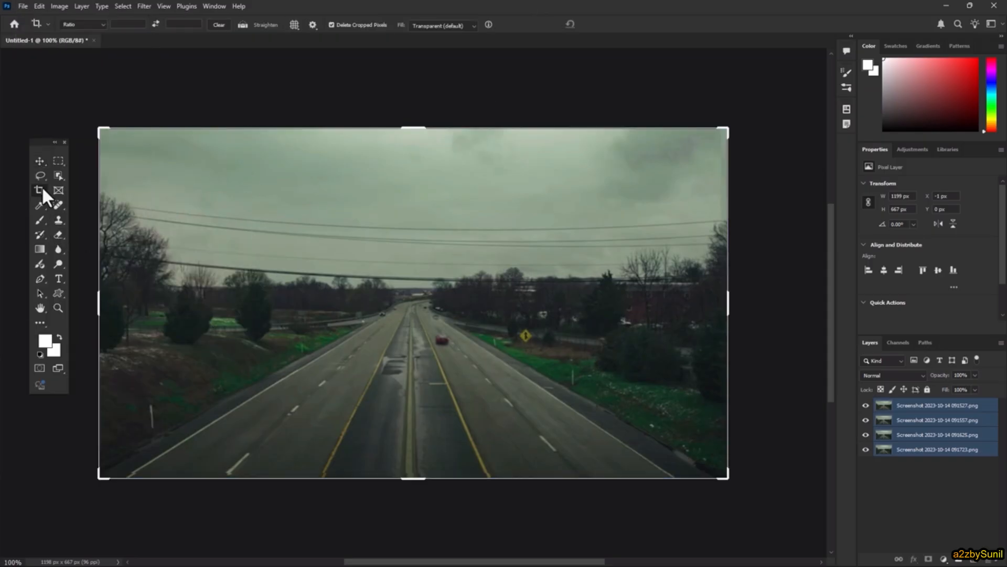
pyautogui.click(41, 176)
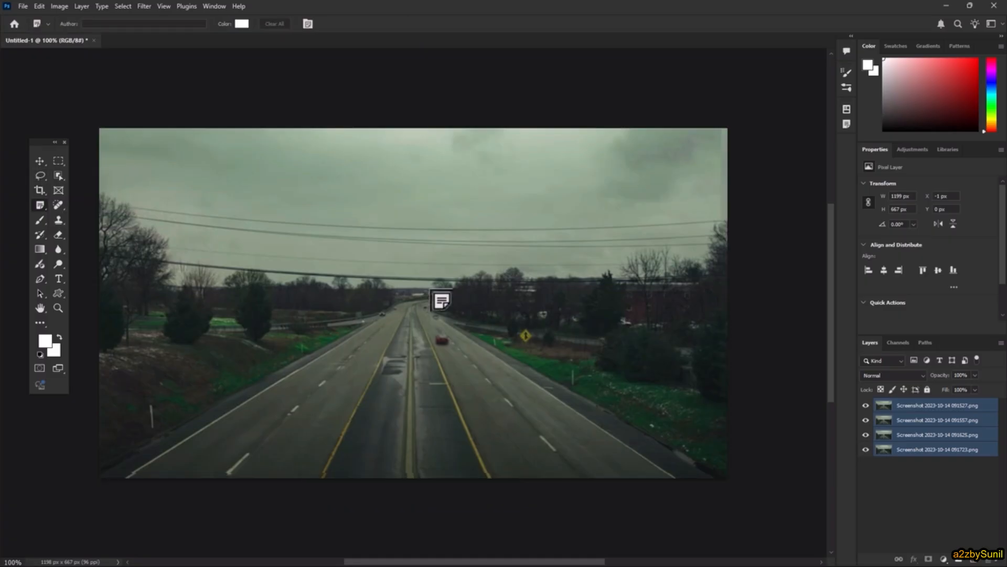
pyautogui.click(569, 191)
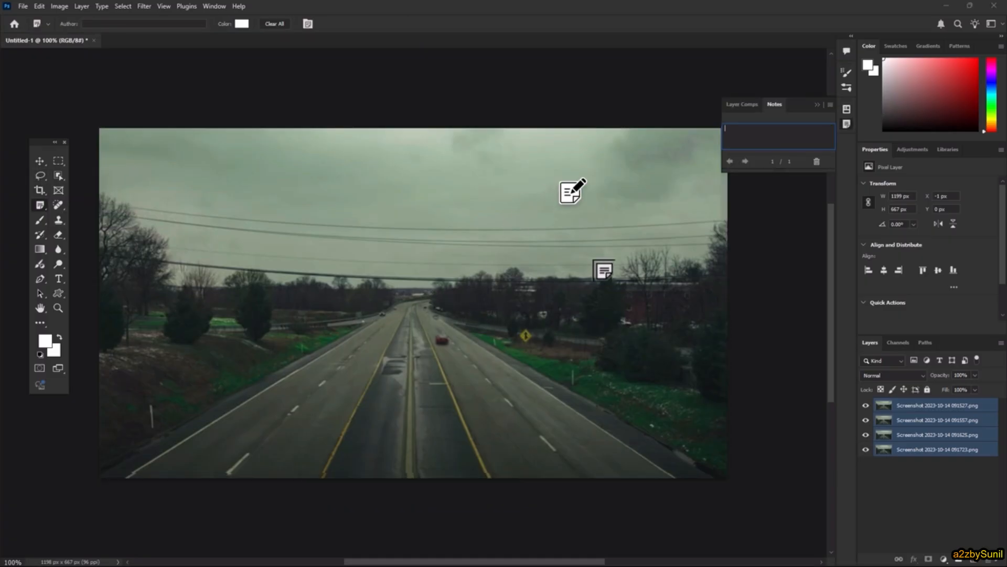
pyautogui.write('asfasf')
pyautogui.click(399, 333)
pyautogui.write('asfasfasf')
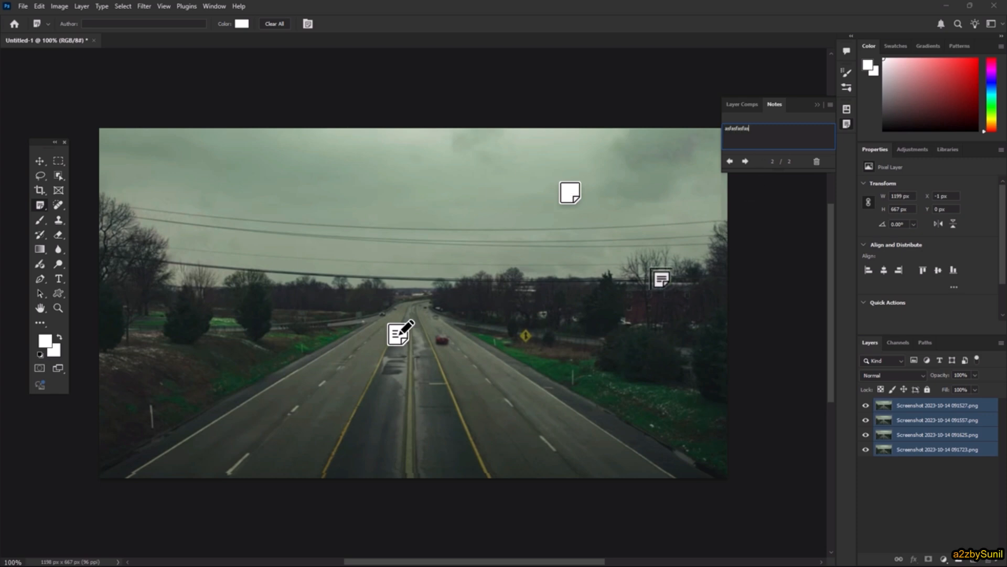
pyautogui.click(648, 350)
pyautogui.write('asfasfas')
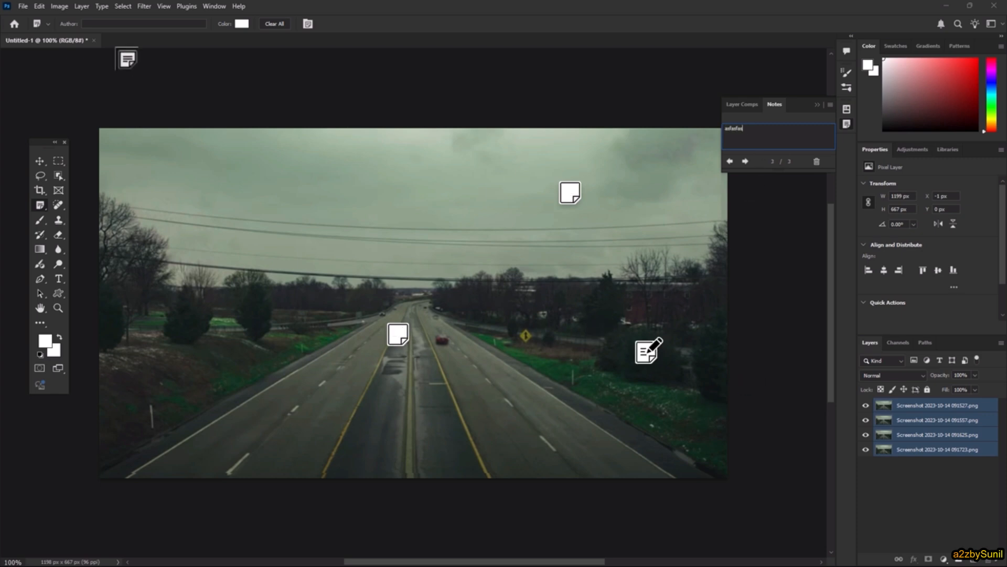
# Try to import an image from a connected device through WIA Support.
pyautogui.click(23, 6)
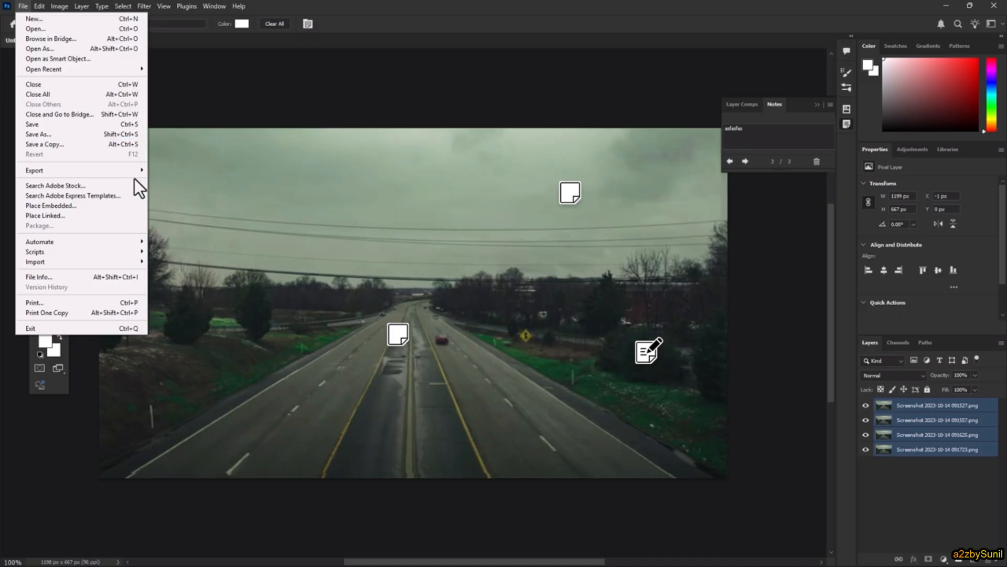
pyautogui.moveTo(111, 261)
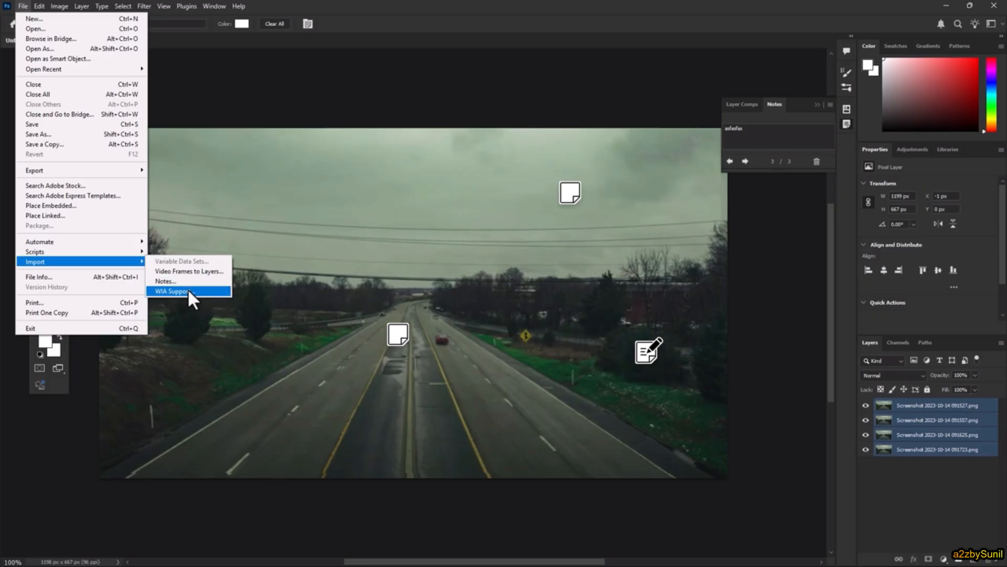
pyautogui.click(187, 290)
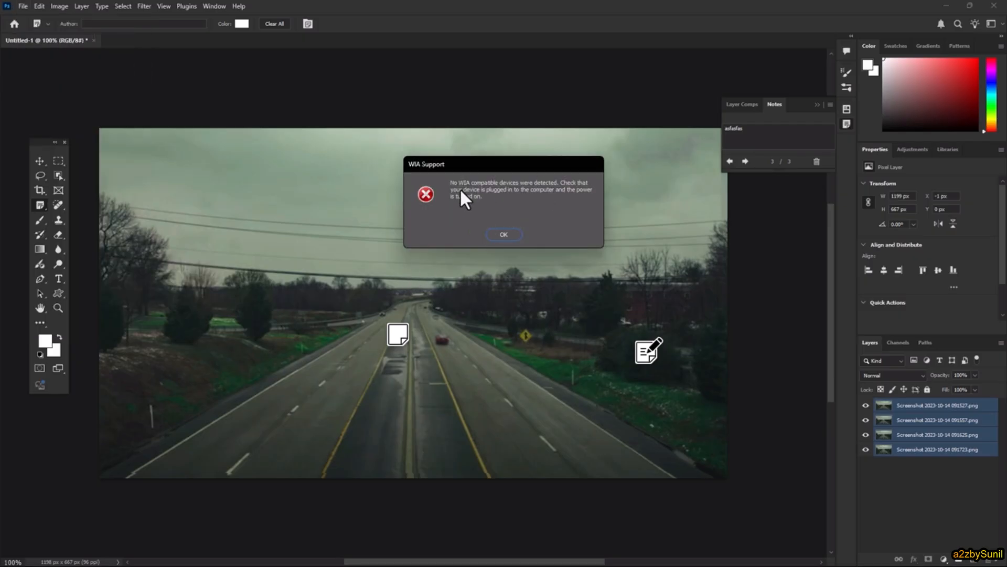
pyautogui.click(503, 235)
# Examine the document's File Info metadata fields, such as title, author, description and copyright, and close them without changes.
pyautogui.click(22, 6)
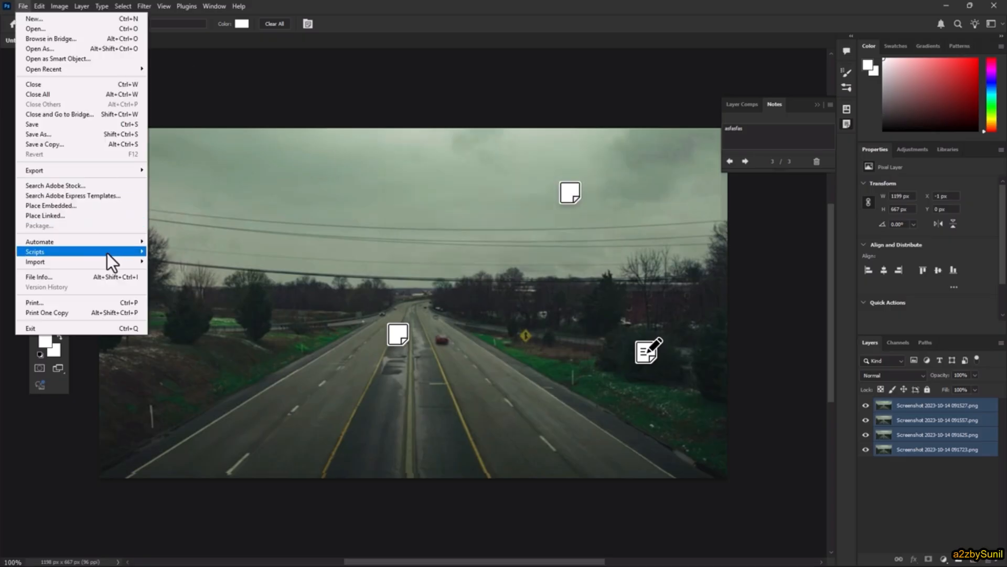
pyautogui.click(86, 278)
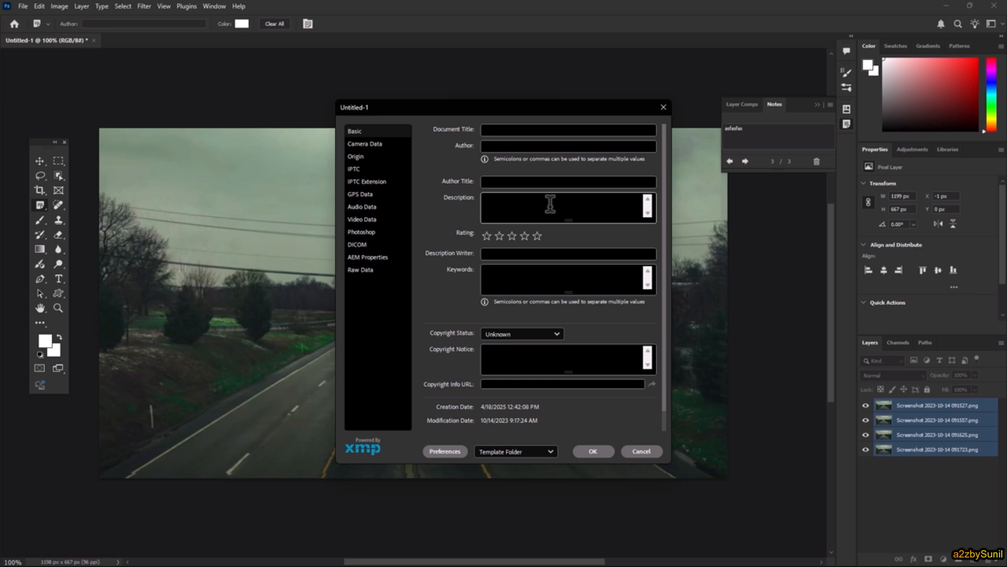
pyautogui.click(625, 453)
# Start printing the document, keeping Microsoft Print to PDF as the printer, and set 10 copies in landscape layout.
pyautogui.click(23, 7)
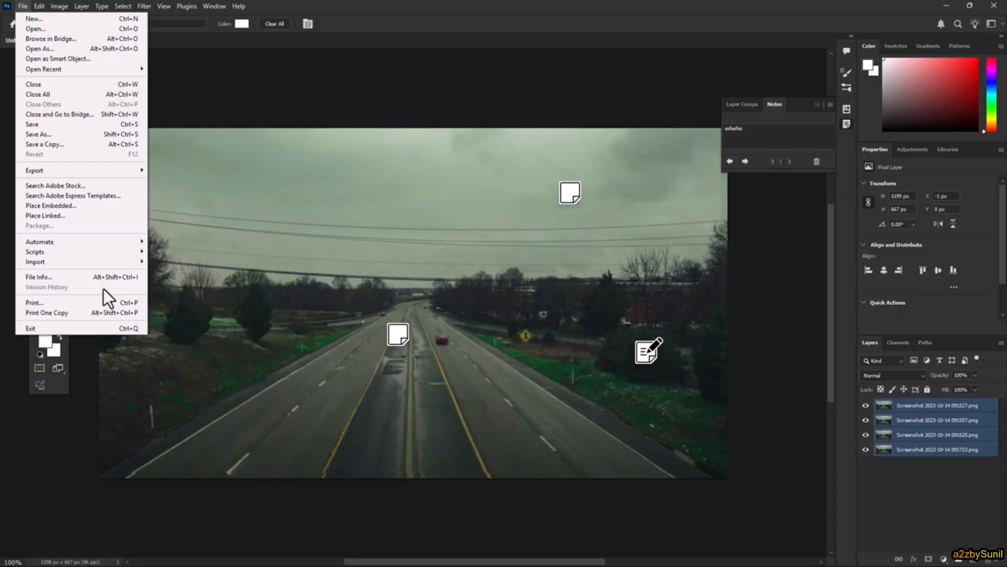
pyautogui.click(69, 302)
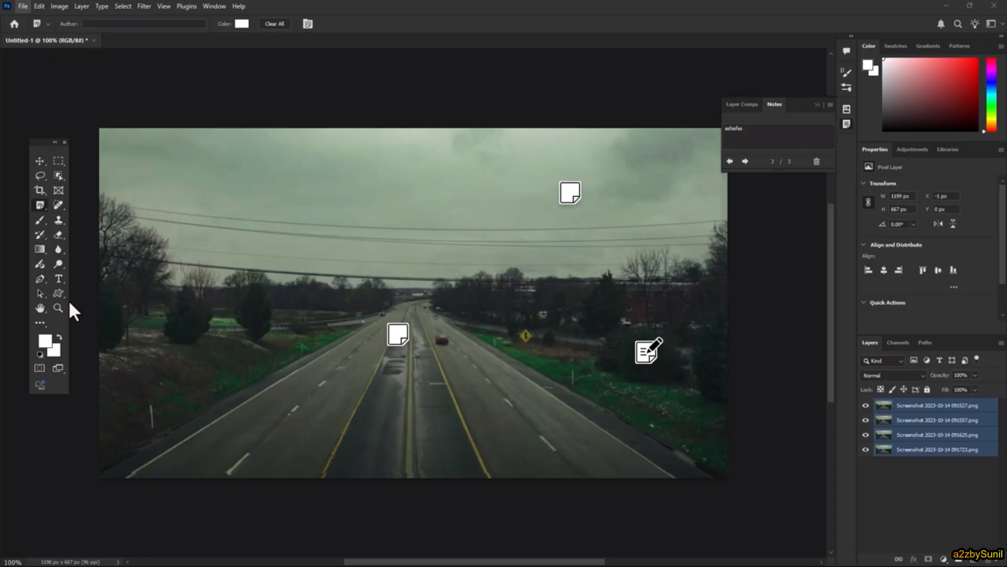
pyautogui.click(662, 112)
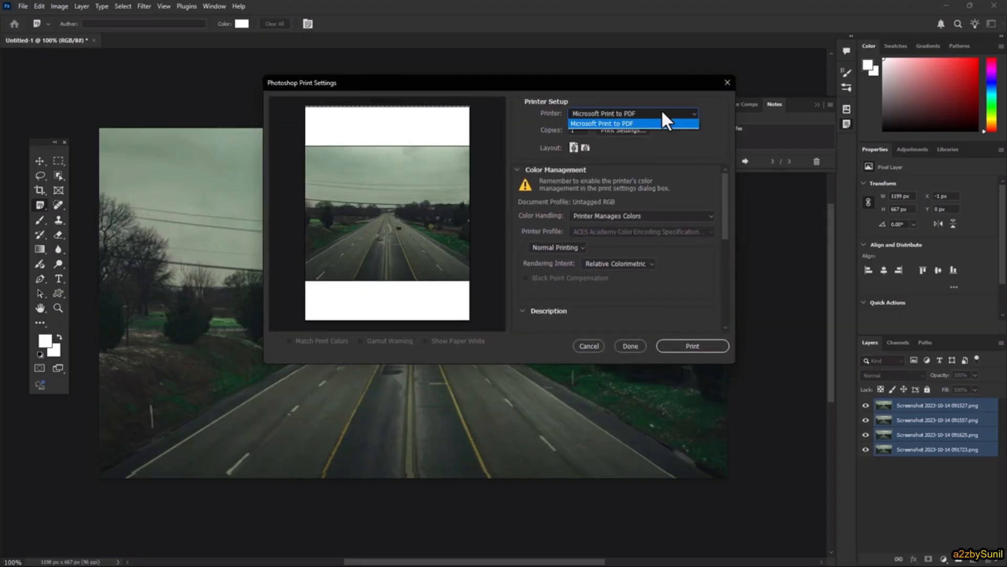
pyautogui.click(662, 112)
pyautogui.click(579, 130)
pyautogui.write('10')
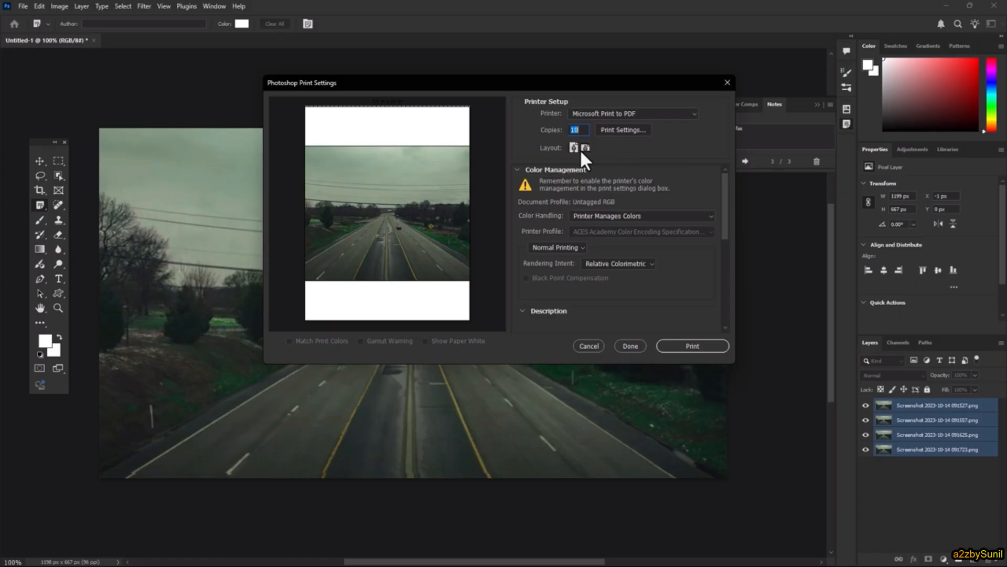
pyautogui.click(586, 148)
# Scale the print to fit the media and expand the Printing Marks options.
pyautogui.scroll(-5, 716, 273)
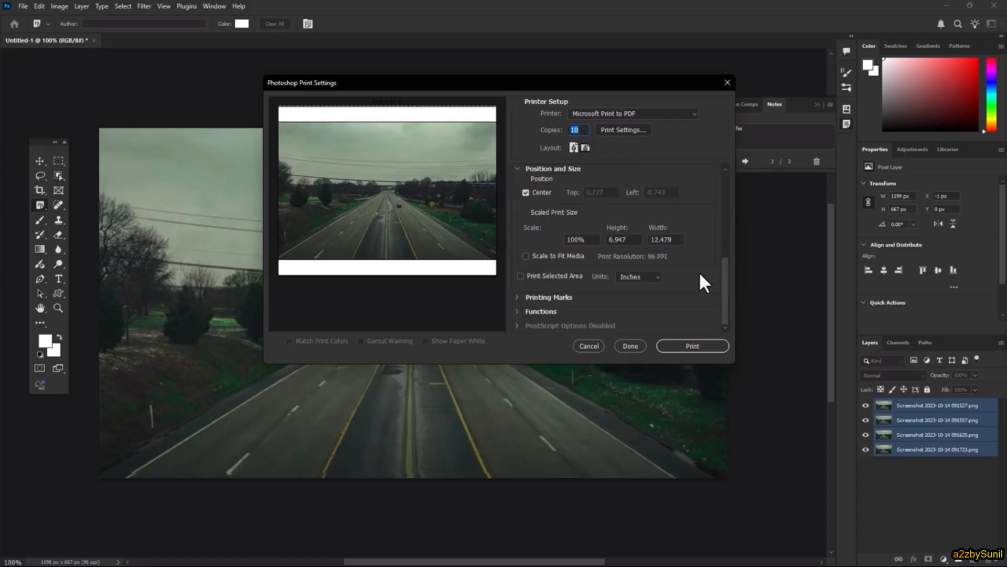
pyautogui.click(566, 258)
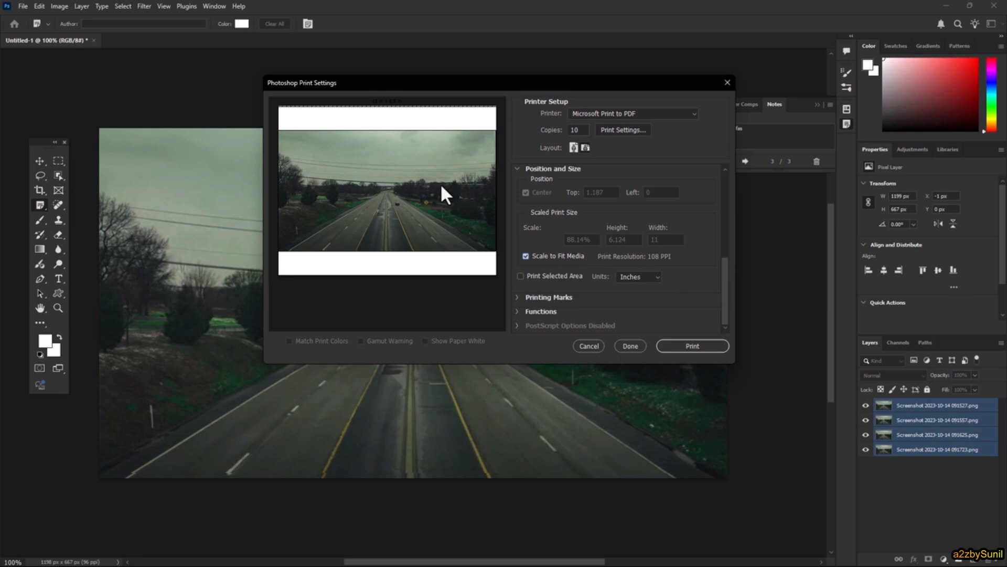
pyautogui.click(517, 297)
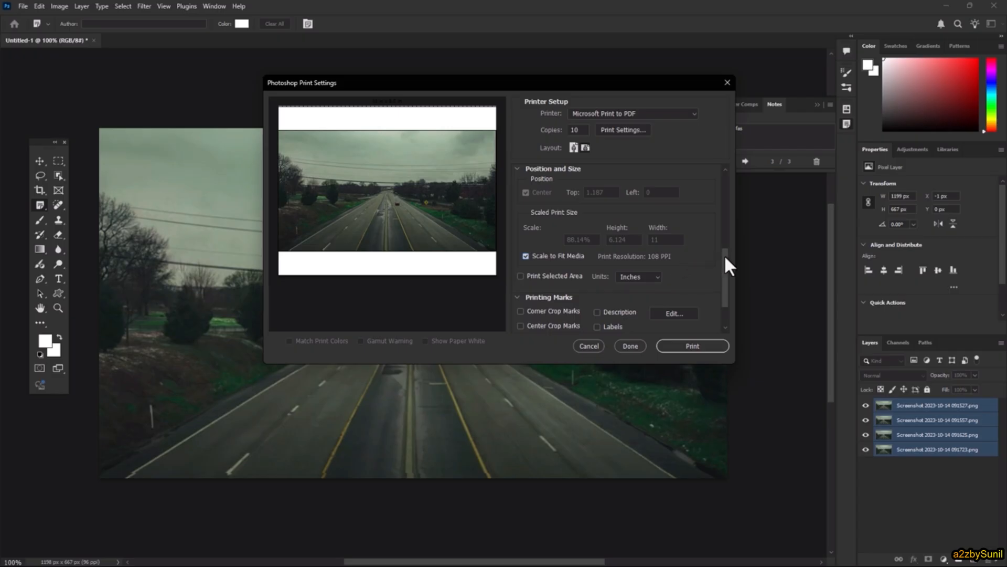
# Turn on the center crop marks and registration marks for the print.
pyautogui.moveTo(725, 258); pyautogui.dragTo(735, 287)
pyautogui.click(566, 278)
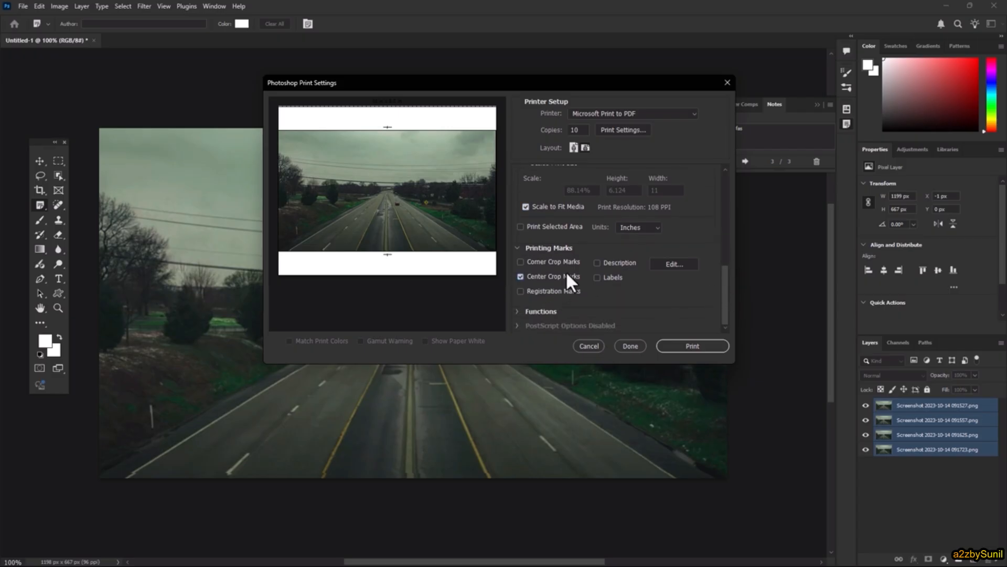
pyautogui.click(570, 287)
# Try the Negative option in the print Functions, turn it back off, and keep the print settings without printing.
pyautogui.click(518, 313)
pyautogui.scroll(-2, 690, 269)
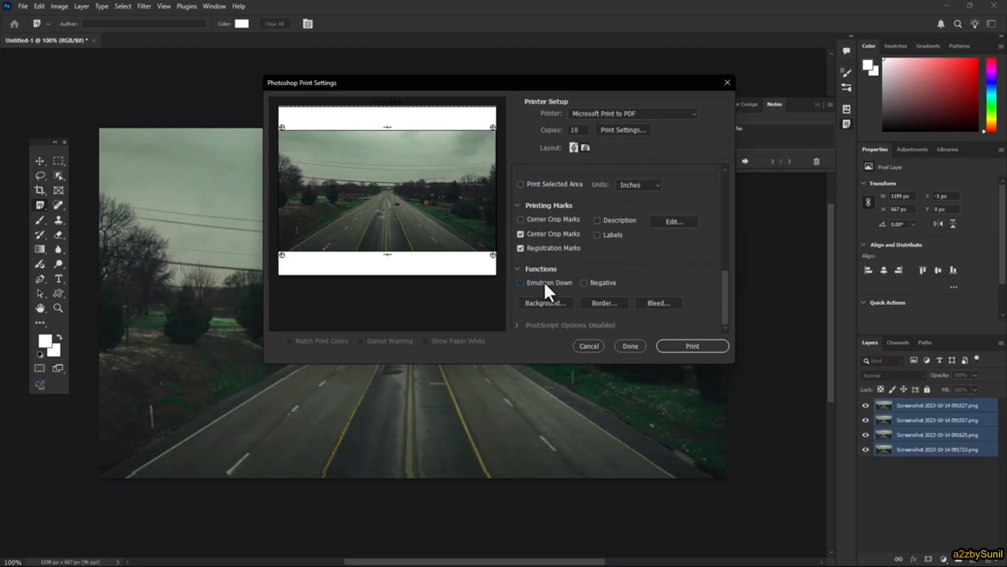
pyautogui.click(604, 283)
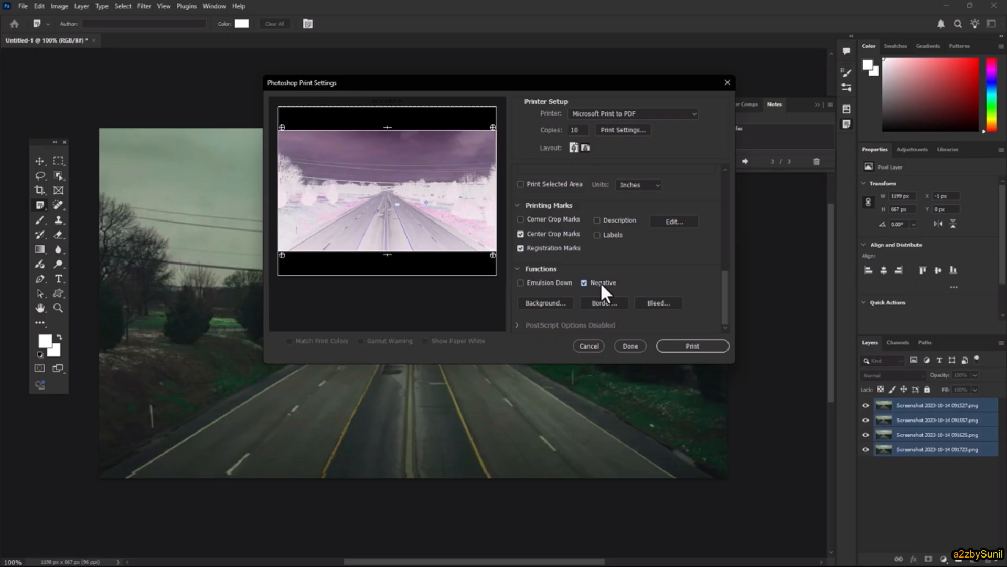
pyautogui.click(601, 282)
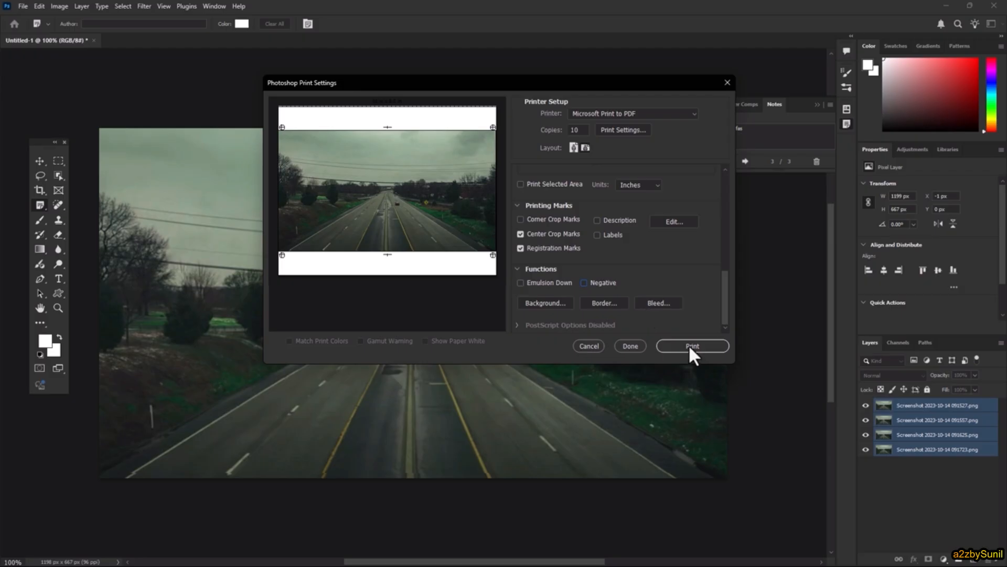
pyautogui.click(630, 346)
pyautogui.click(23, 6)
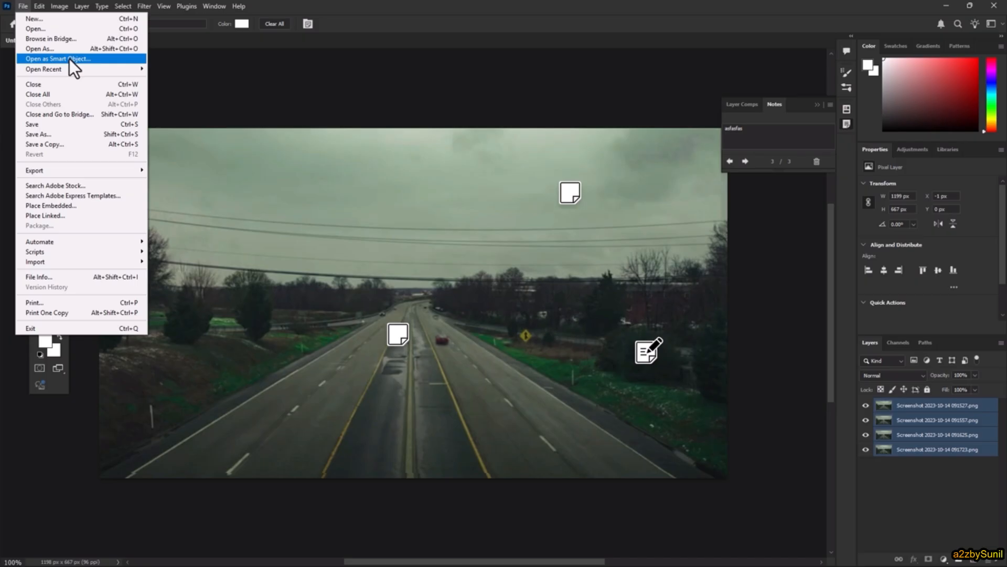
pyautogui.click(510, 176)
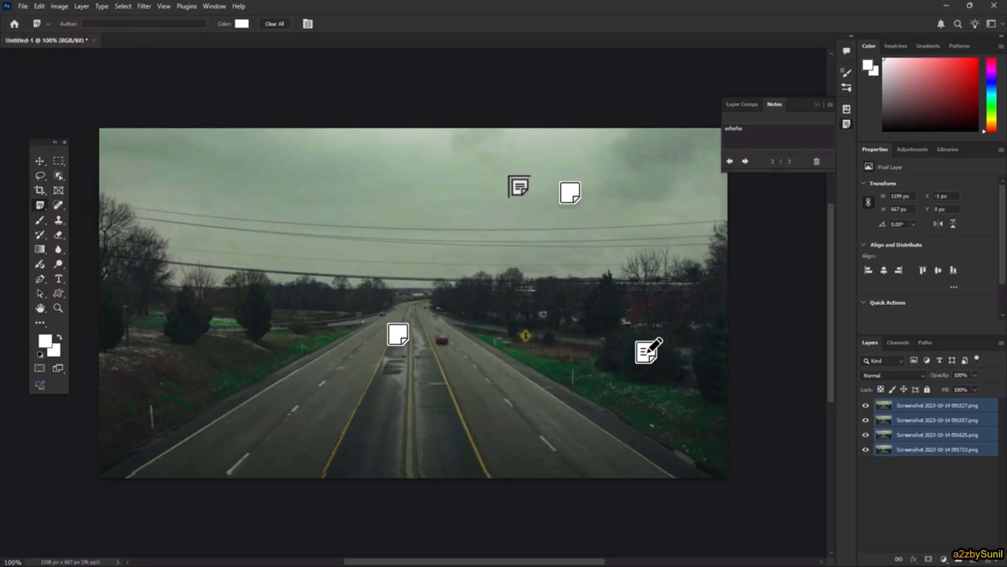